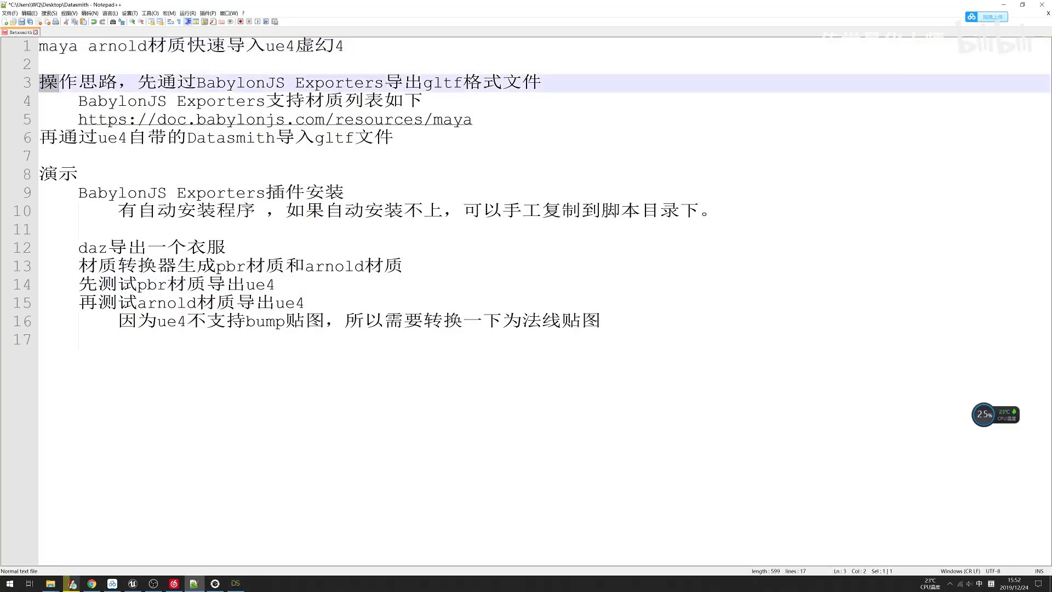
Highlight the gltf export and supported-materials note lines, then open the doc.babylonjs.com/resources/maya link
drag(138, 83, 541, 82)
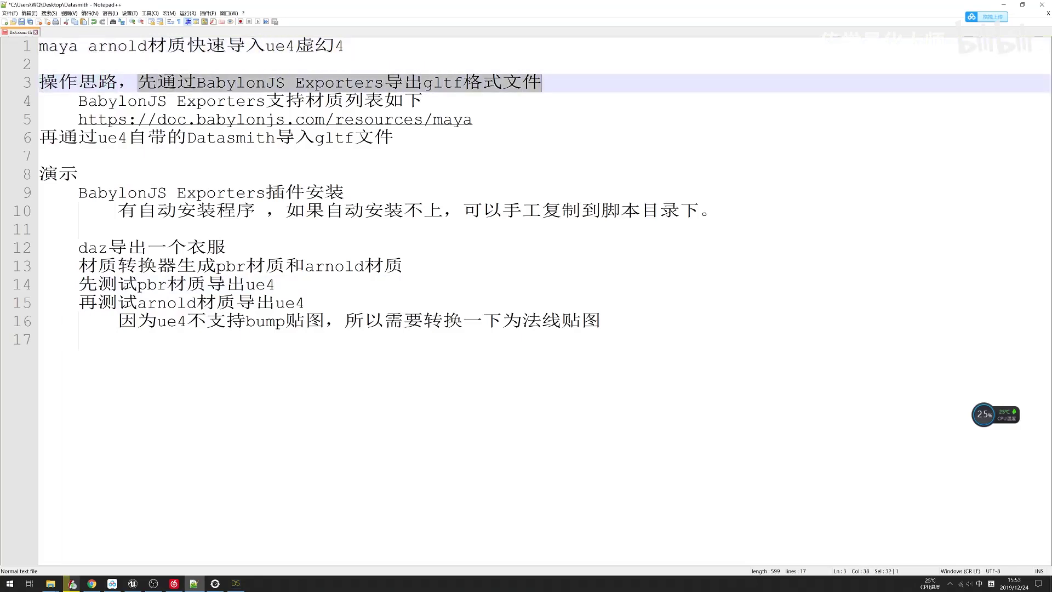
drag(78, 101, 423, 101)
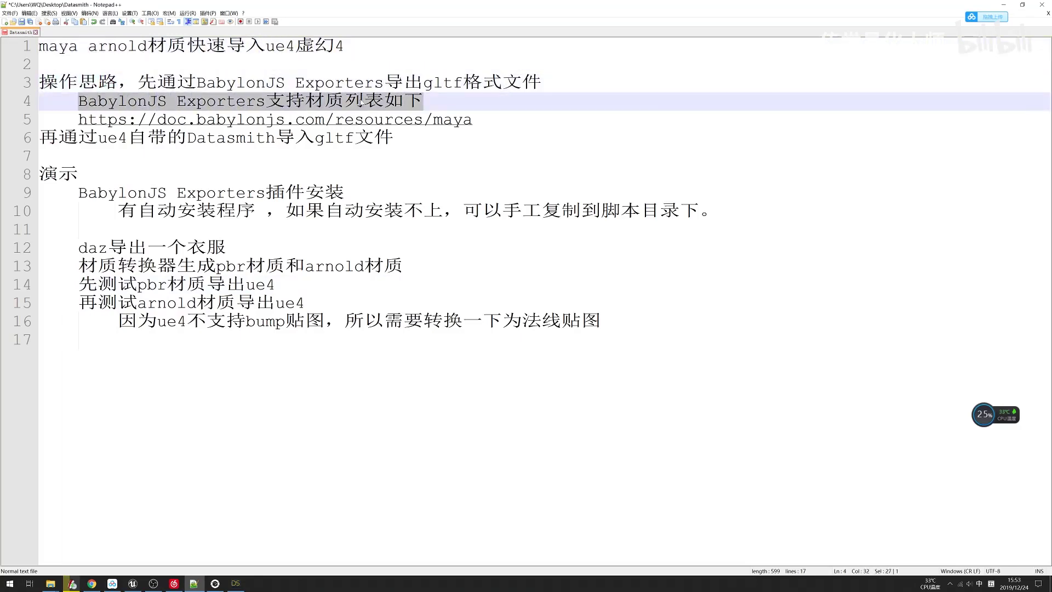
double_click(100, 122)
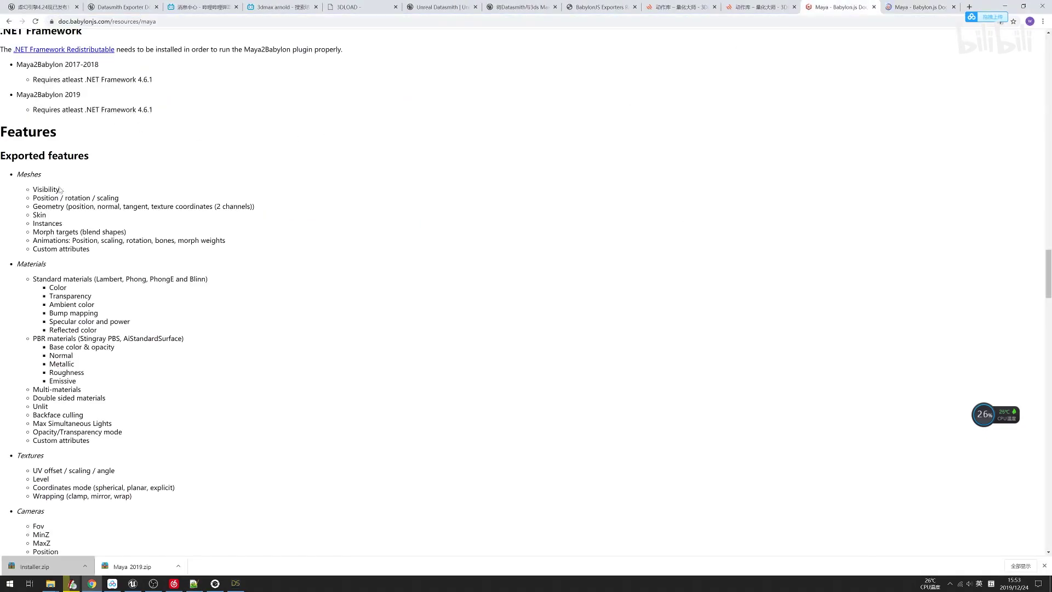
Highlight the Meshes and Materials feature lists on the Babylon.js page, through Multi-materials and Custom attributes
double_click(28, 174)
drag(45, 198, 161, 206)
drag(32, 219, 98, 252)
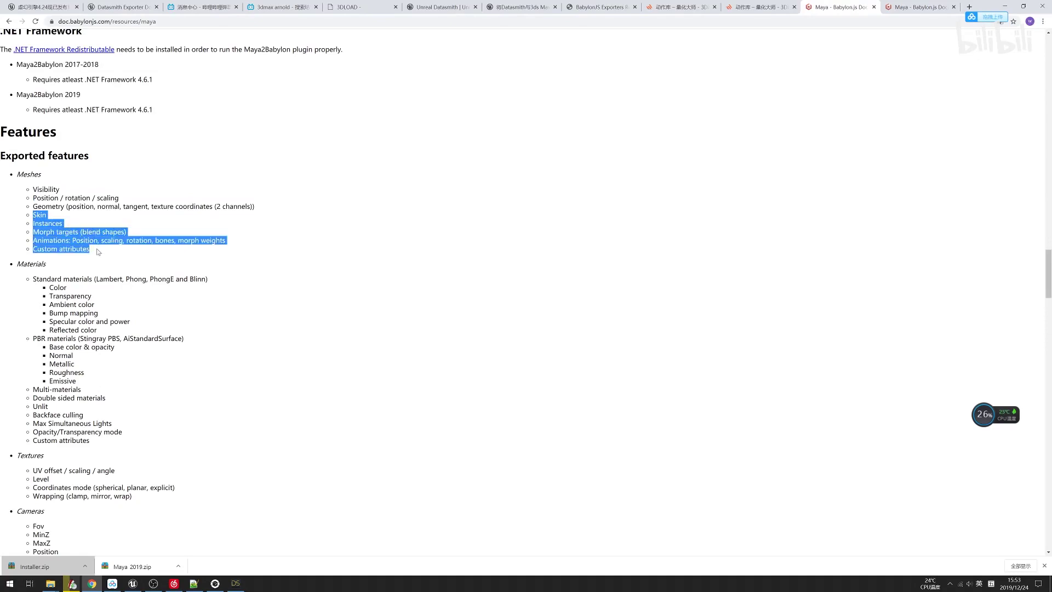
scroll(99, 252, down, 2)
double_click(31, 181)
drag(32, 196, 181, 197)
click(215, 199)
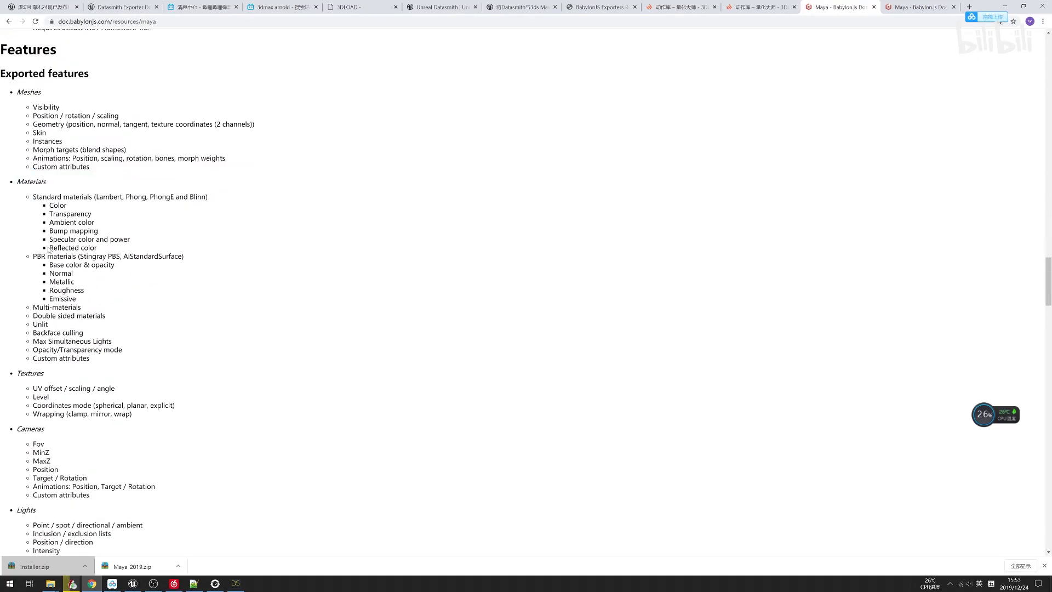
drag(33, 256, 184, 256)
click(184, 256)
drag(32, 305, 122, 356)
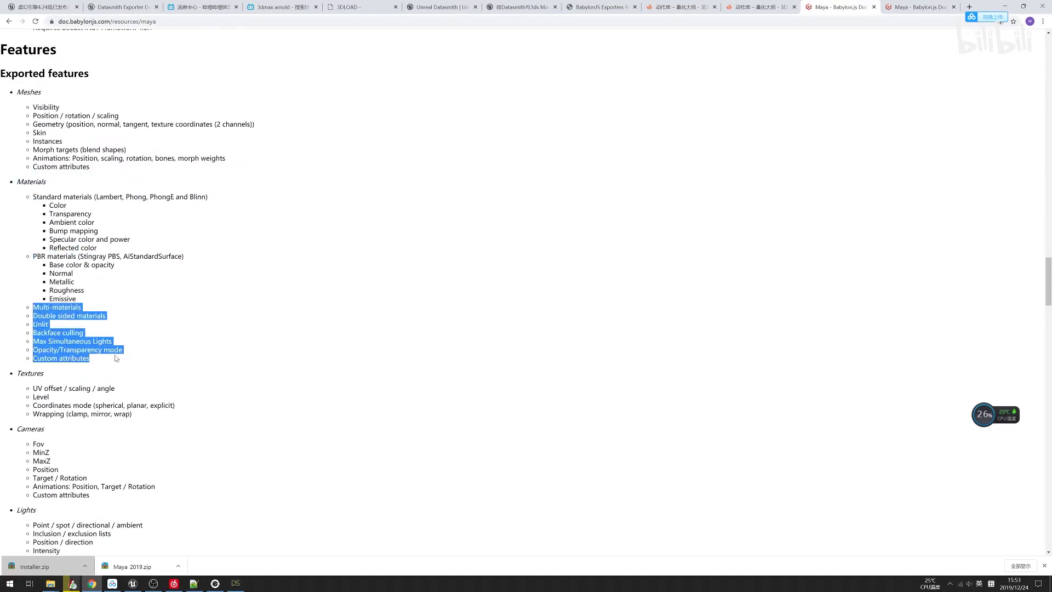
Highlight the Datasmith gltf import and BabylonJS Exporters installation lines in the notes
click(194, 584)
drag(39, 137, 394, 137)
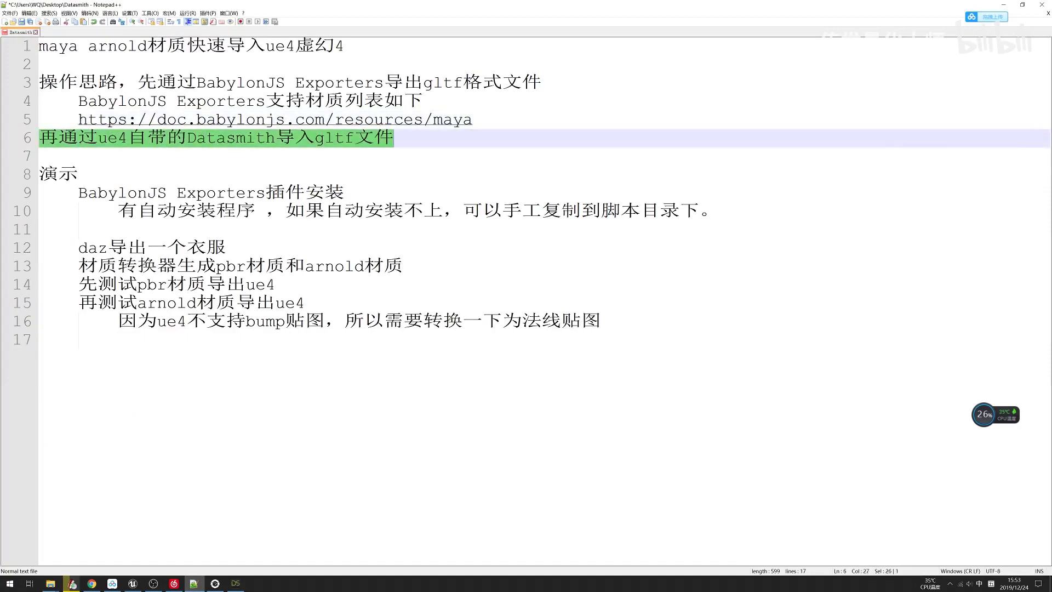
drag(40, 174, 344, 193)
Load the daz.lianghuadashi.com site from Chrome's address bar
key(alt+Tab)
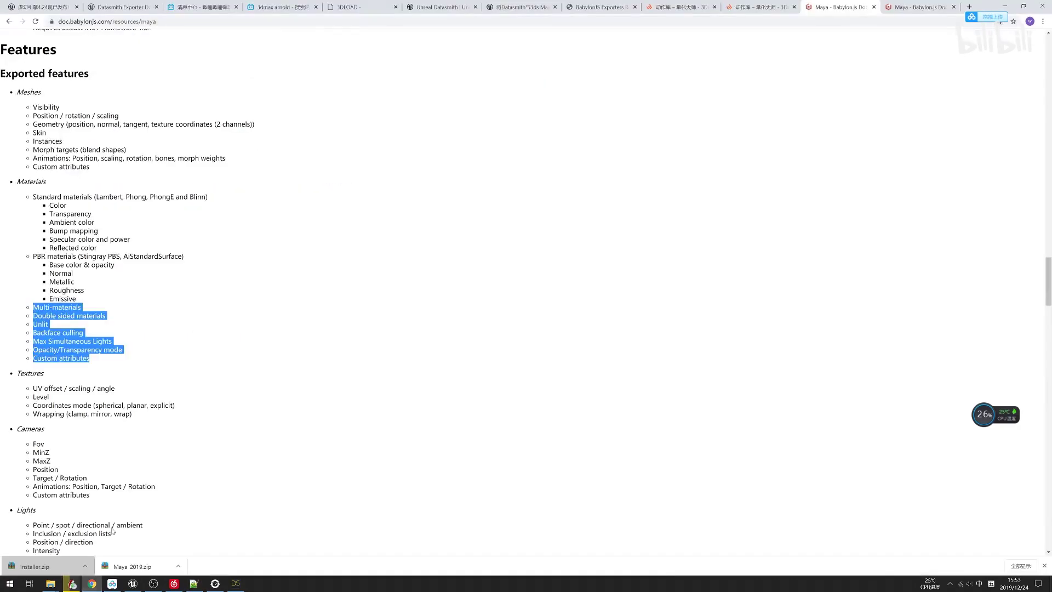
key(ctrl+l)
text(d)
key(Return)
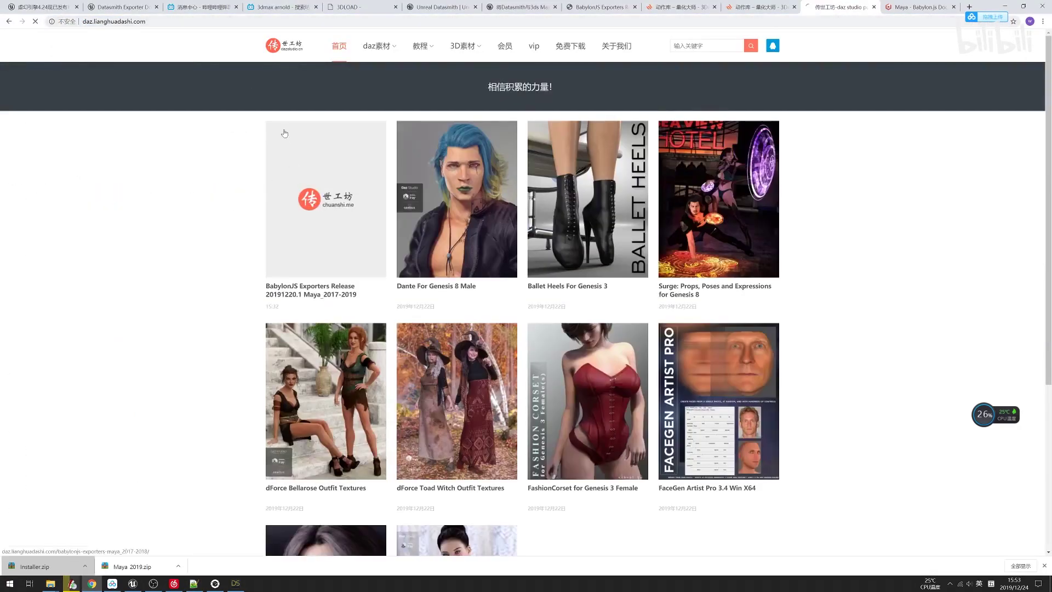
Copy the BabylonJS Exporters Release article URL and paste it as indented note line 10
click(306, 199)
click(250, 25)
key(ctrl+c)
key(alt+Tab)
key(End)
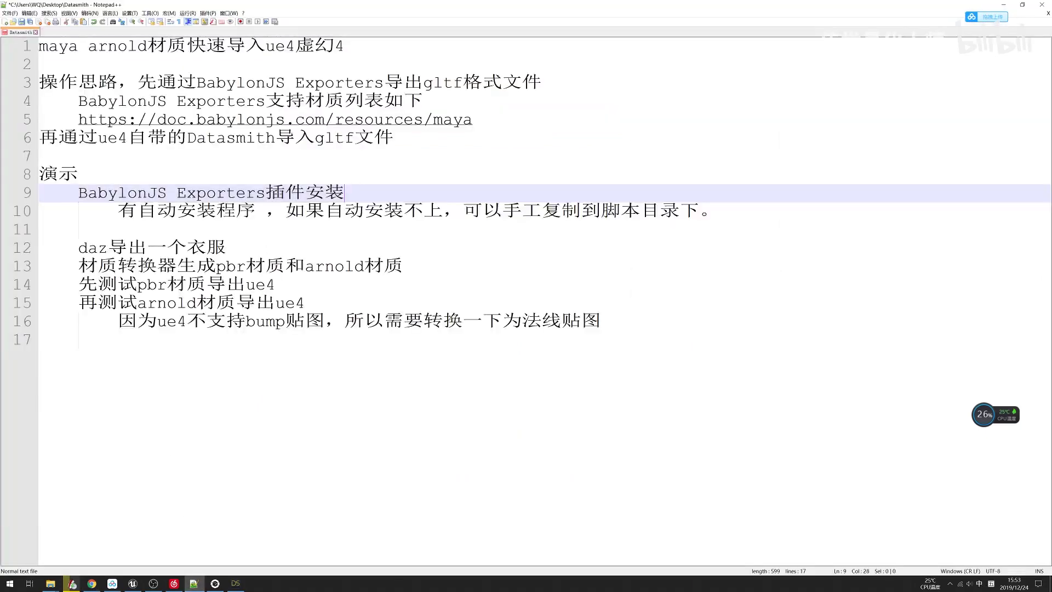
key(Return)
key(Tab)
key(ctrl+v)
Highlight the auto-installer and manual-copy phrases on note line 11
double_click(186, 229)
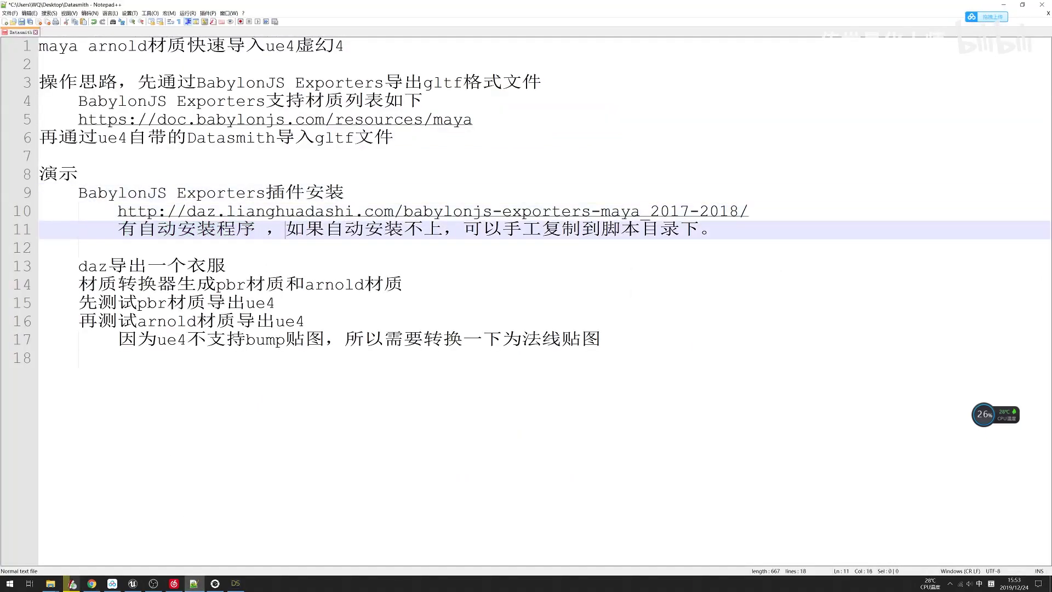
double_click(365, 229)
double_click(581, 229)
Extract Installer.zip in Downloads and open the Installer folder to the BabylonJS Exporters installer
click(49, 583)
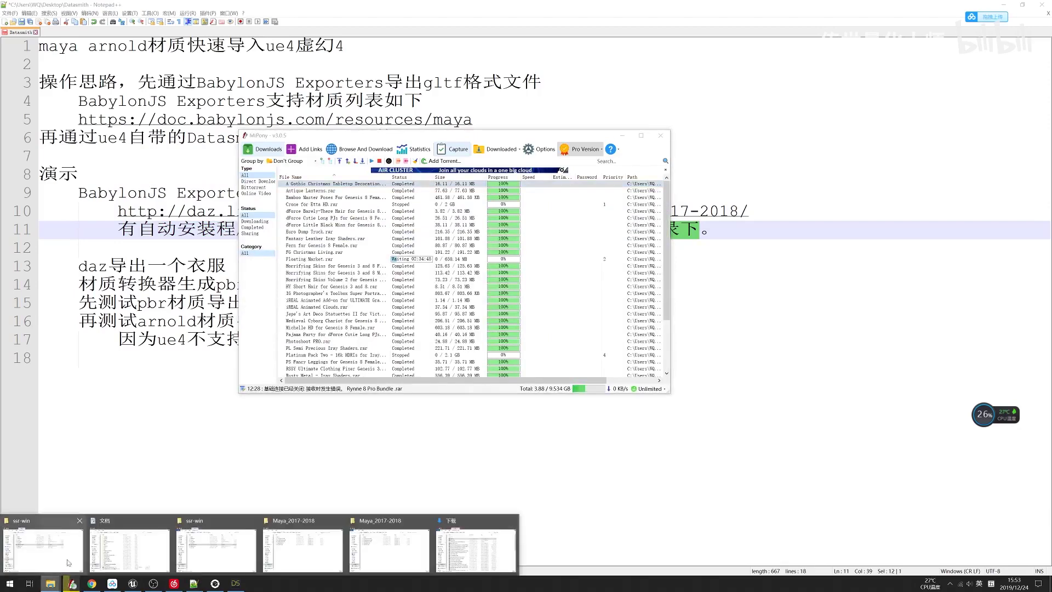
click(389, 545)
right_click(261, 297)
click(307, 330)
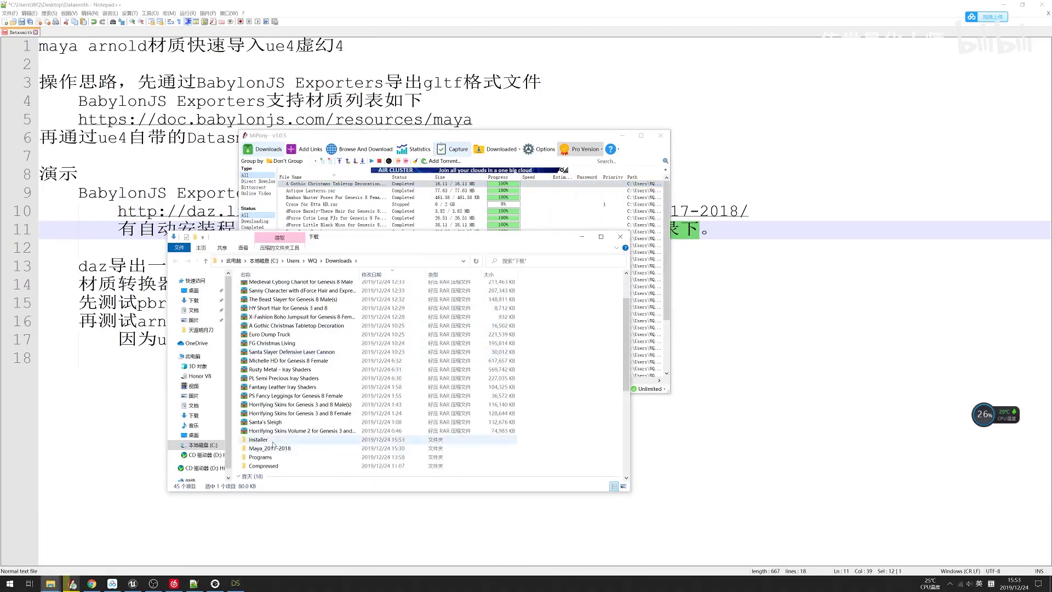
double_click(260, 297)
click(273, 287)
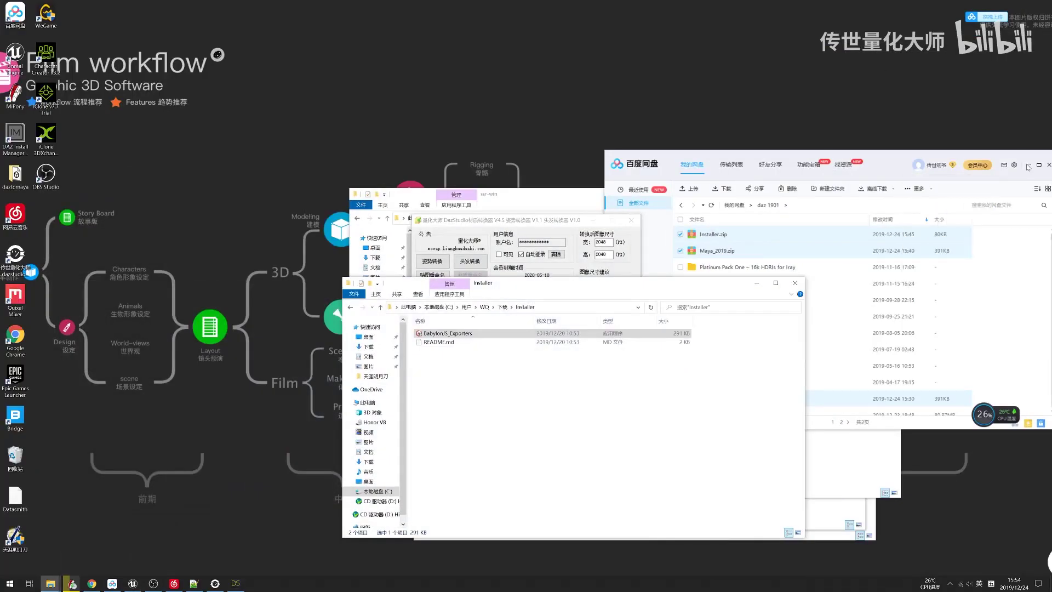
Bring the Maya_2017-2018 Explorer window to the front
click(1028, 166)
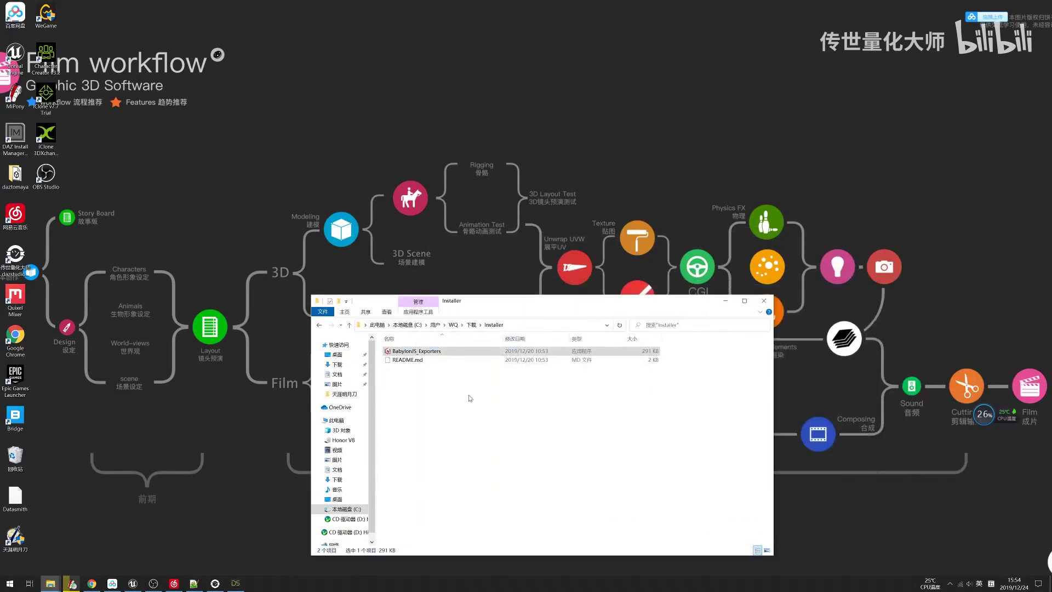
Clear the file selection and briefly check Task Manager
click(471, 399)
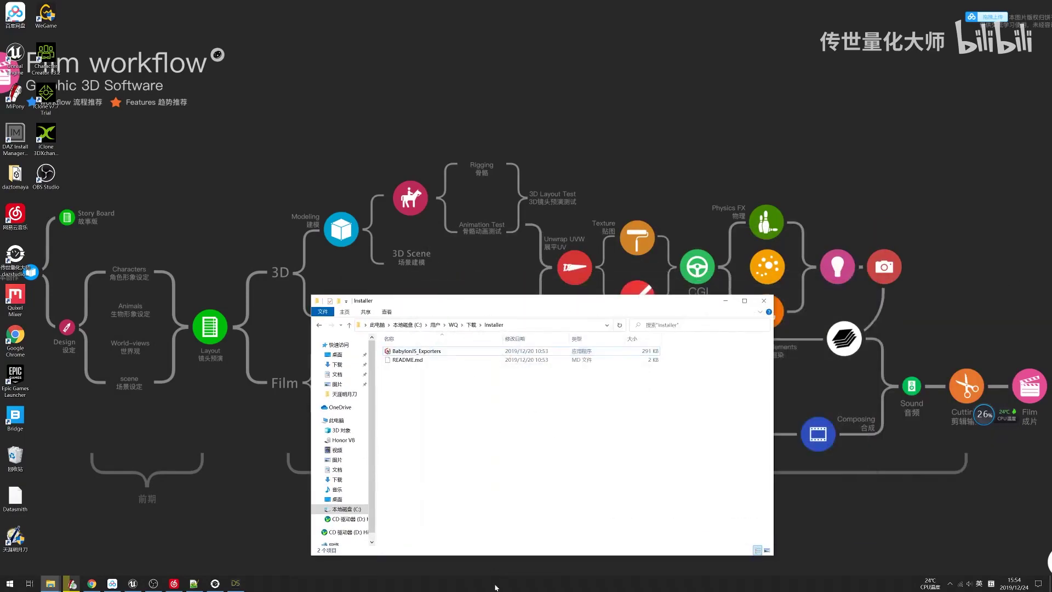
key(ctrl+shift+Escape)
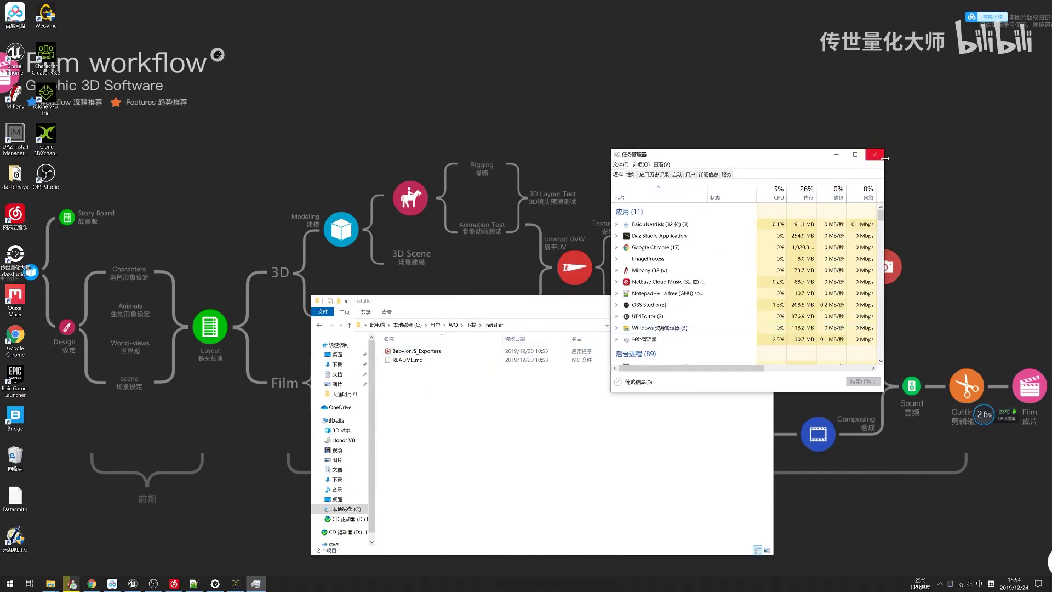
click(874, 154)
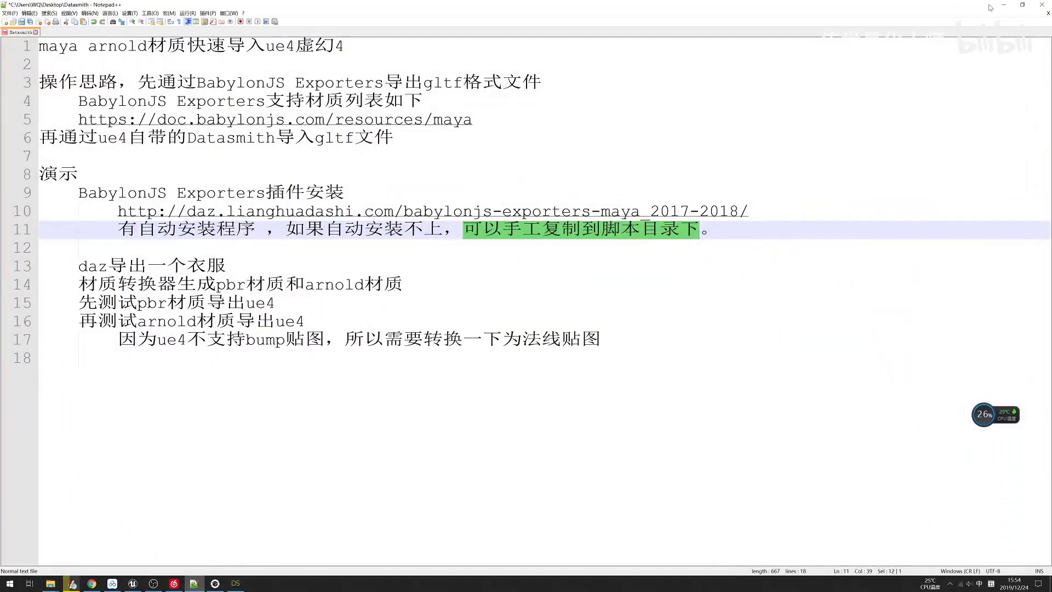
Start note line 12 with '需要' and re-highlight the manual-copy phrase
key(End)
key(Return)
text(需要)
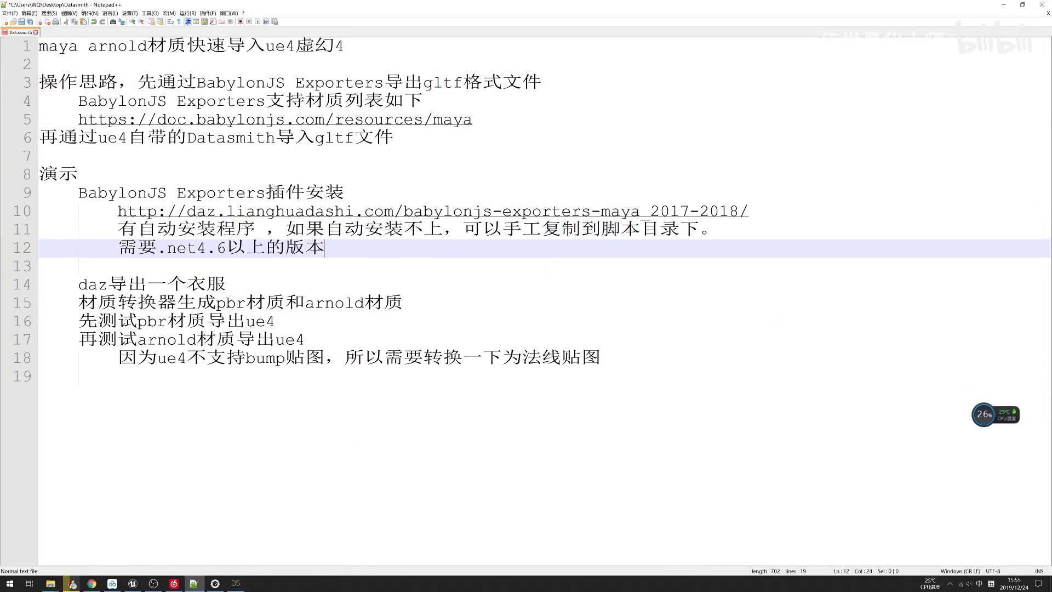
drag(284, 229, 701, 229)
Copy all six exporter files from Downloads\Maya_2017-2018
click(1004, 5)
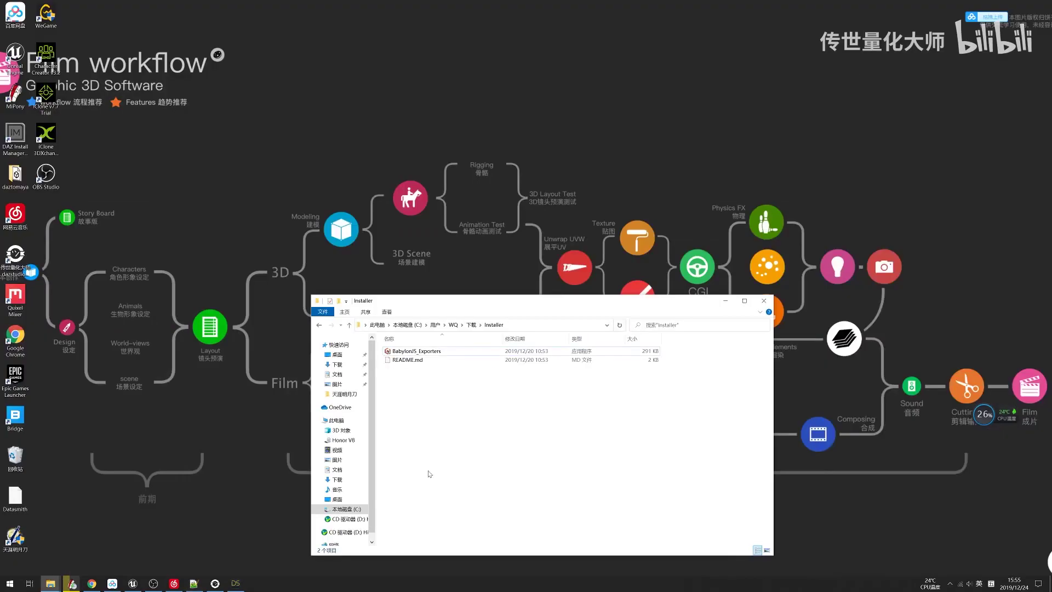
click(471, 325)
double_click(427, 498)
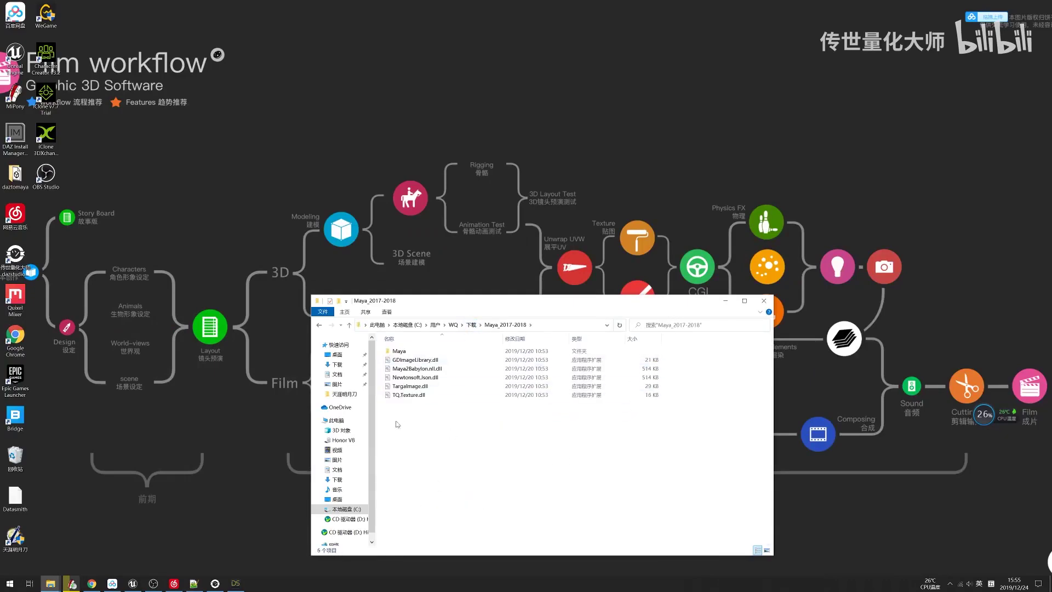
drag(493, 428, 417, 347)
right_click(392, 352)
click(420, 476)
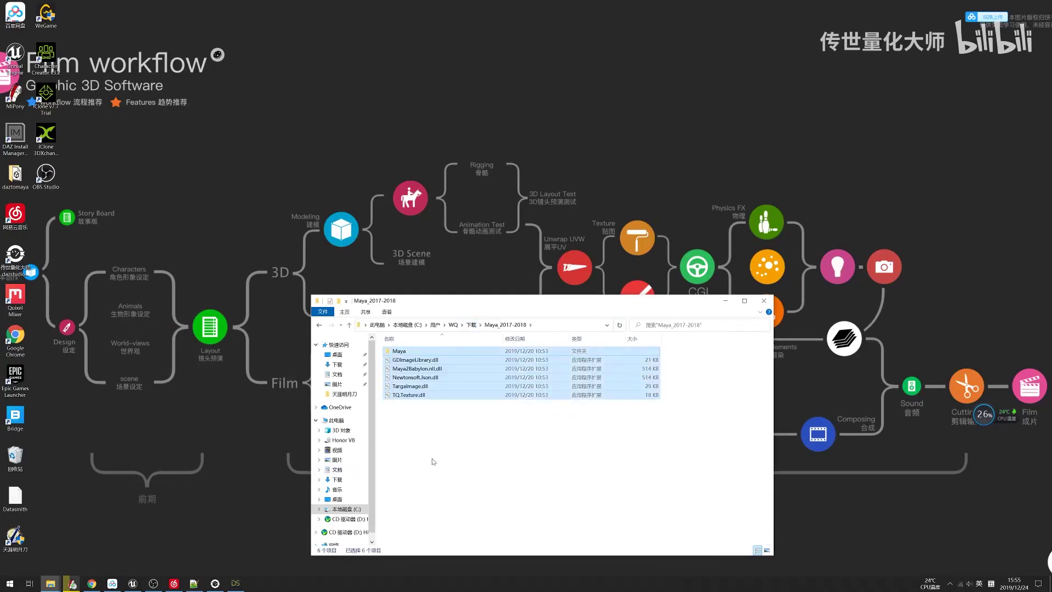
Create a new folder named pbr in C:\Program Files\Autodesk\Maya2018\plug-ins
click(346, 510)
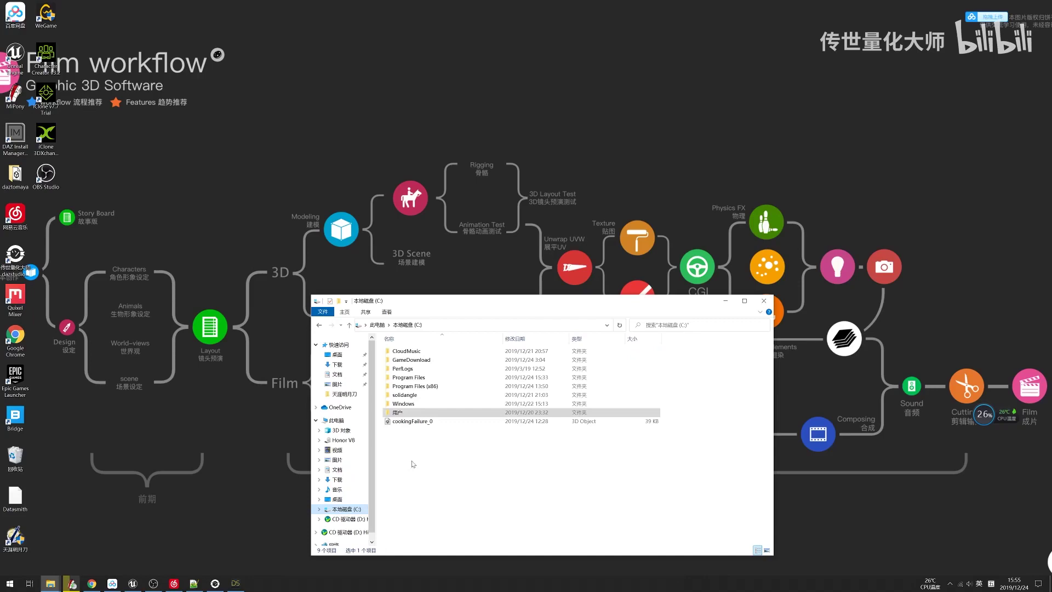
double_click(419, 377)
double_click(423, 356)
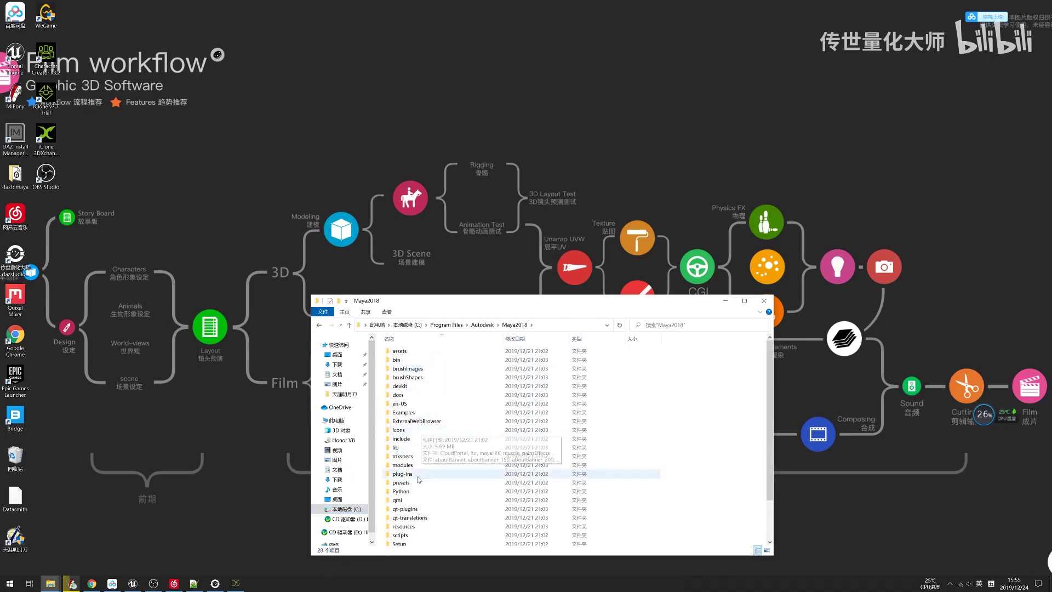
double_click(417, 476)
right_click(412, 444)
click(548, 555)
text(pbr)
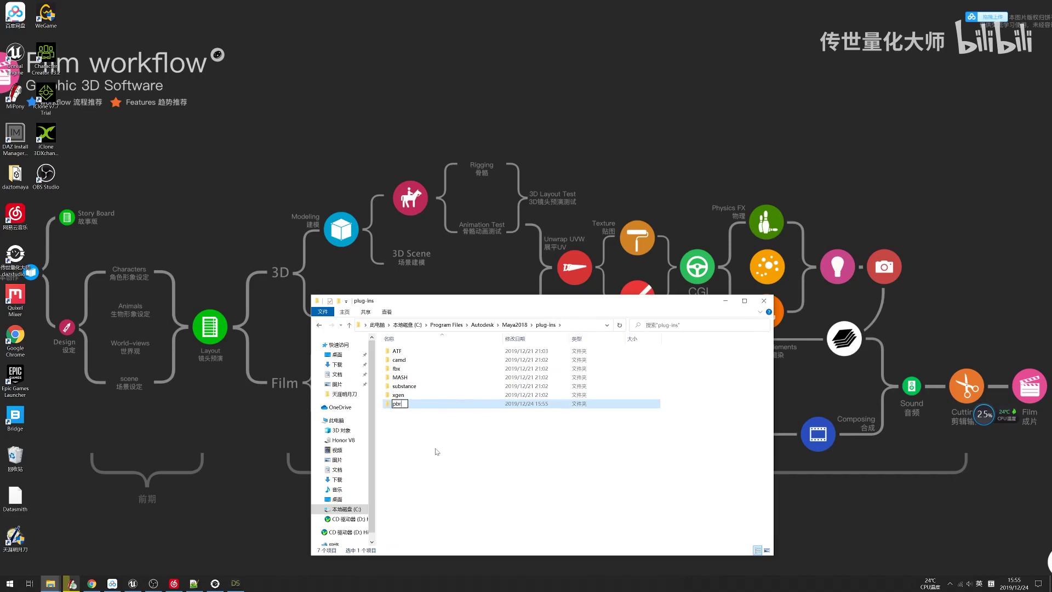
key(Return)
Paste the exporter files into pbr with administrator permission, then launch Maya 2018
double_click(400, 404)
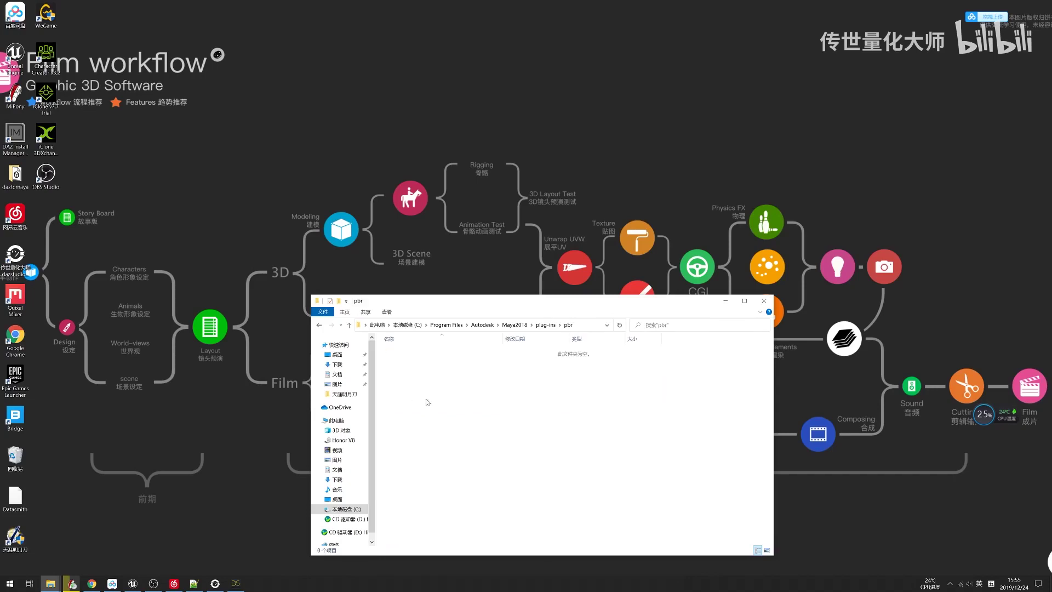
right_click(420, 381)
click(451, 439)
click(510, 283)
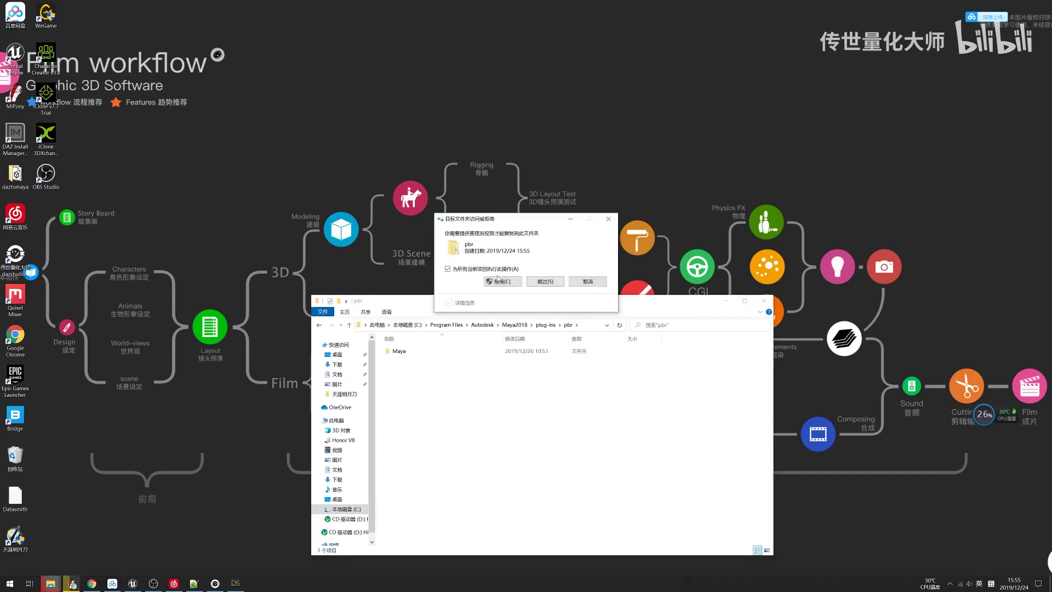
key(super)
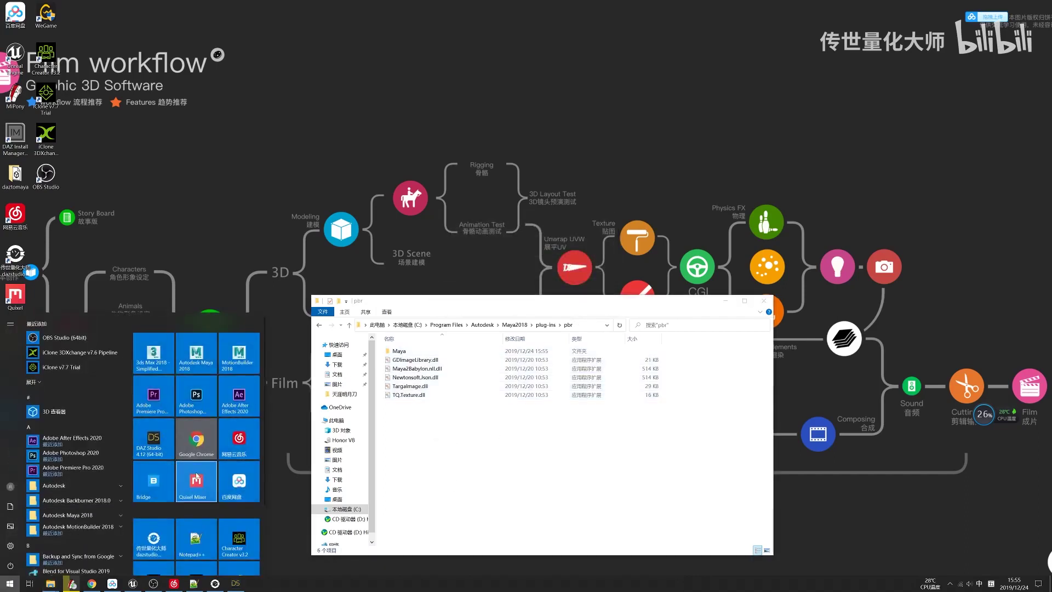
click(199, 356)
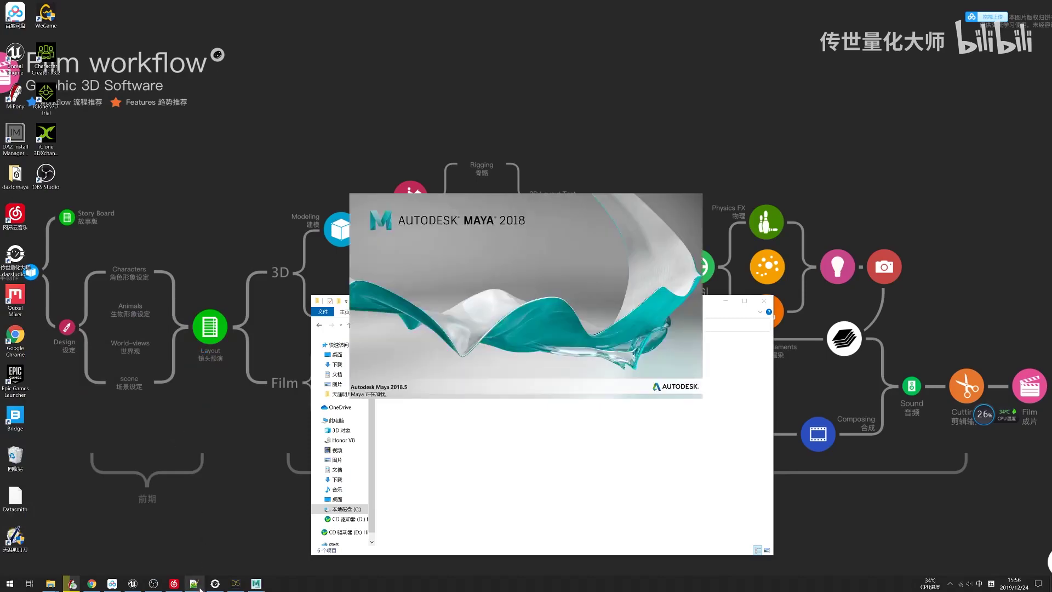
Extend note line 12: auto-install works with a sufficient .NET framework, but this PC needed manual copying
key(BackSpace)
text(，如果你的.)
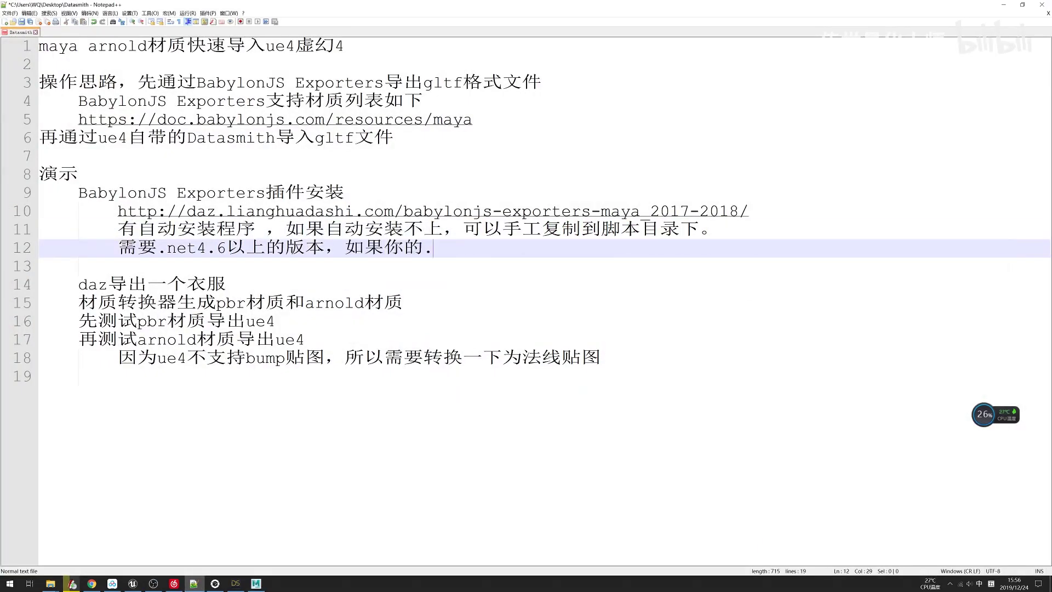
text(net框架)
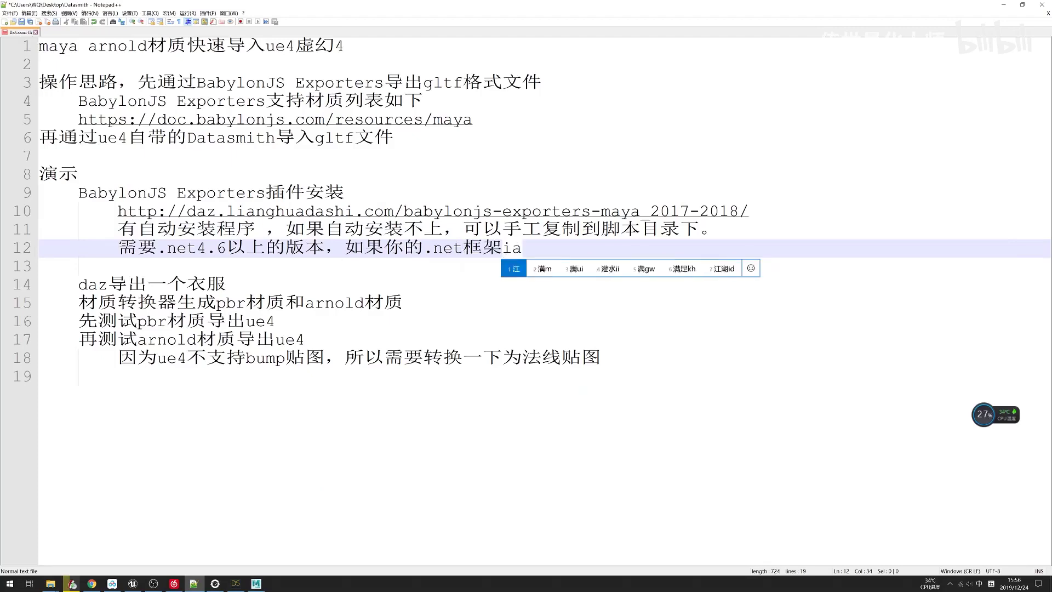
text(满足，是可以thf自动安装的。我这)
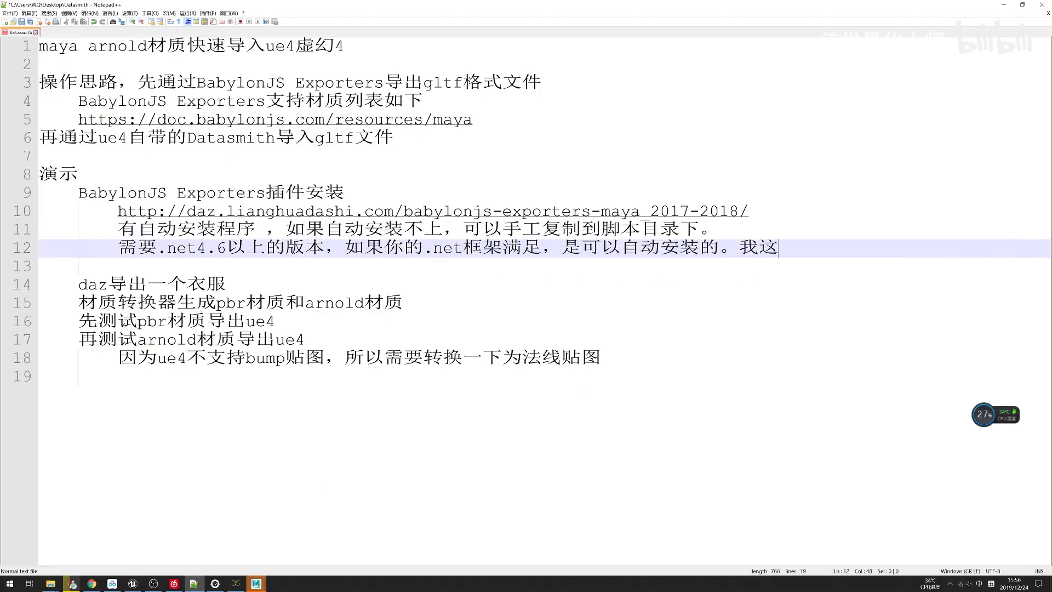
text(电脑还不全，就)
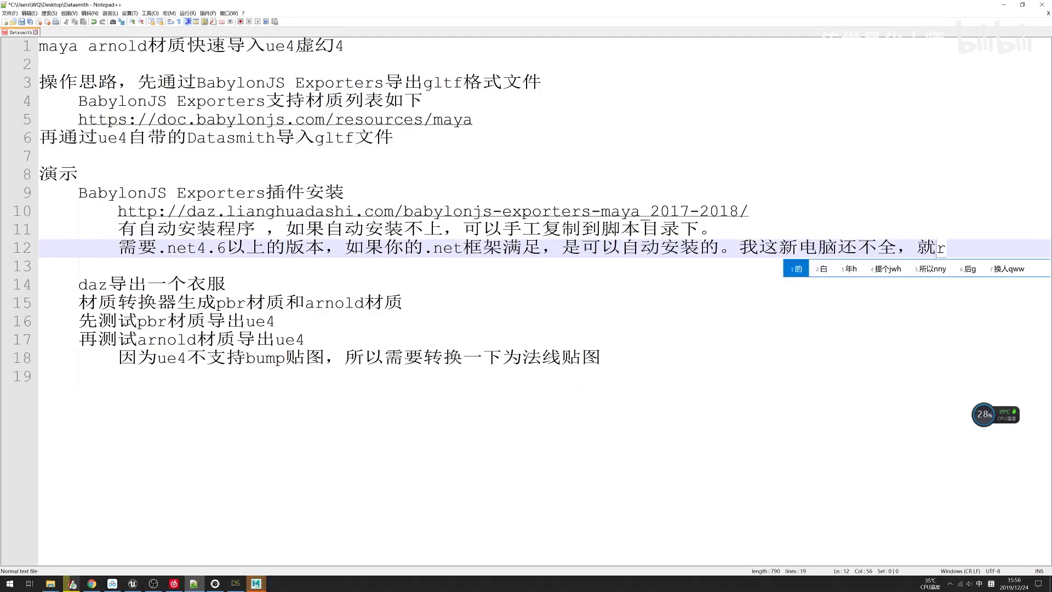
text(插)
text(复制了)
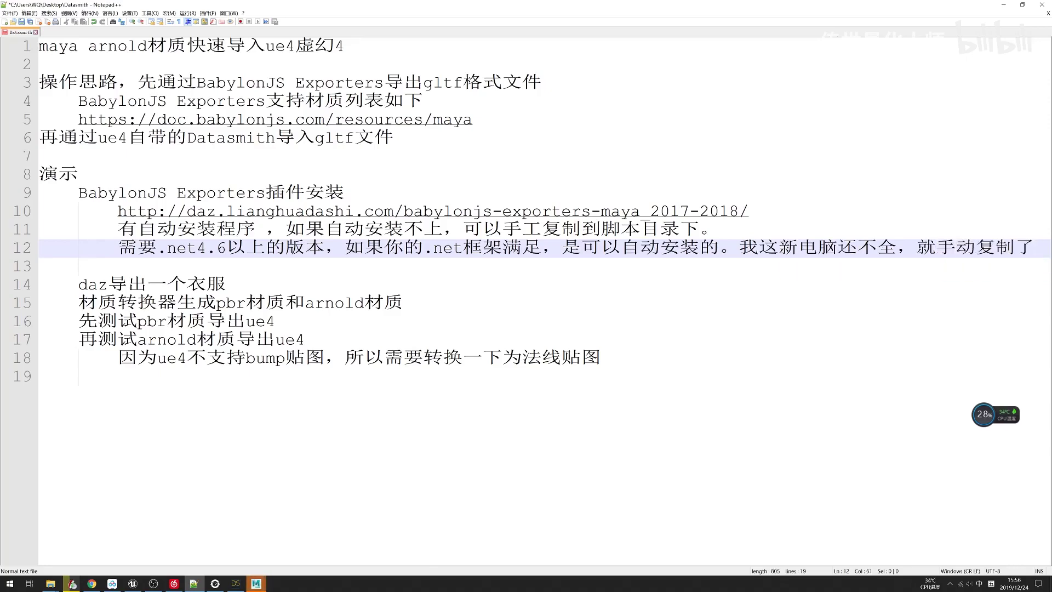
click(256, 583)
Open the Plug-in Manager and scroll through its plug-in list
click(109, 14)
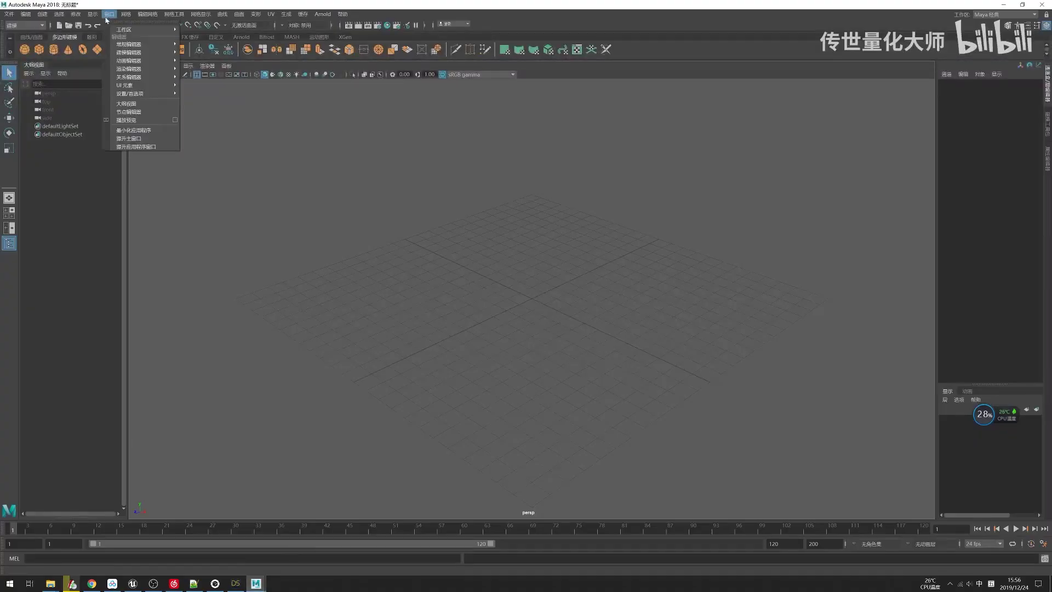
click(220, 154)
scroll(423, 270, down, 5)
scroll(420, 269, down, 5)
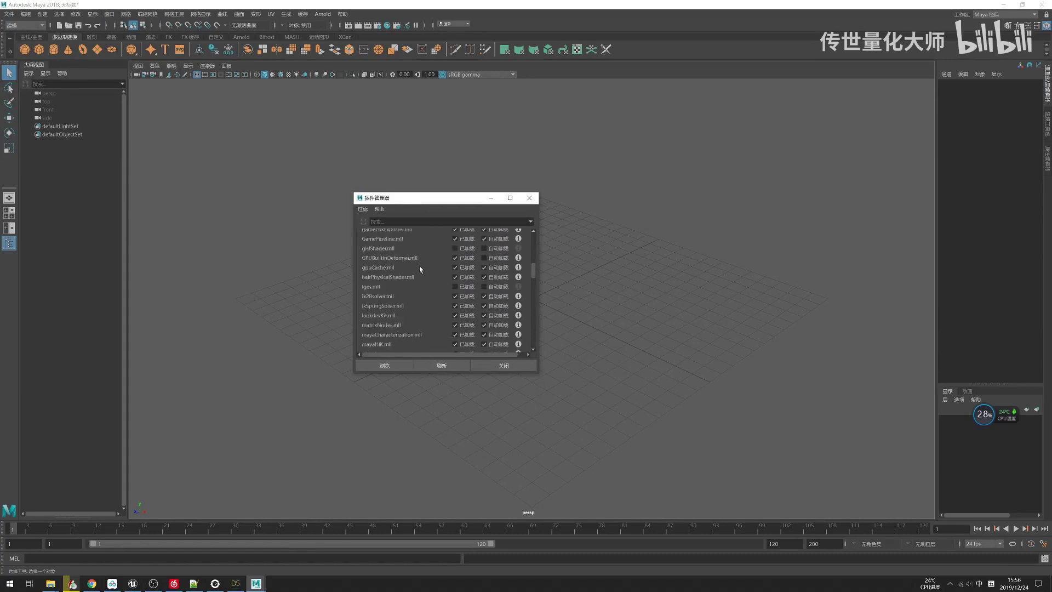
scroll(420, 268, down, 5)
scroll(420, 269, down, 3)
scroll(421, 269, down, 3)
scroll(421, 268, down, 3)
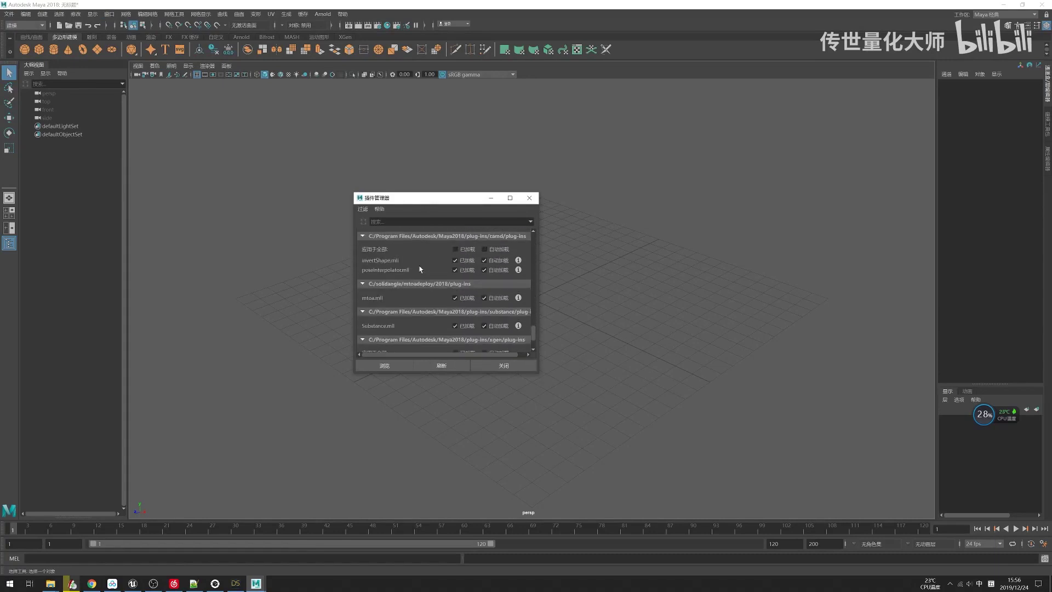
scroll(421, 269, down, 3)
scroll(421, 268, up, 2)
scroll(411, 320, up, 2)
scroll(411, 320, up, 3)
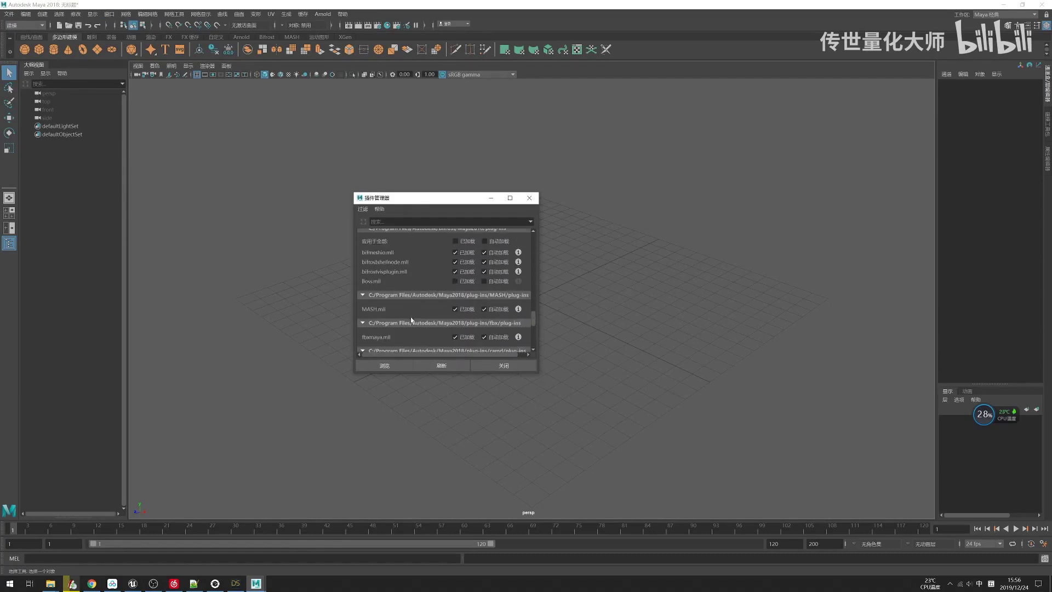
scroll(384, 277, up, 1)
scroll(406, 278, up, 2)
scroll(432, 279, up, 1)
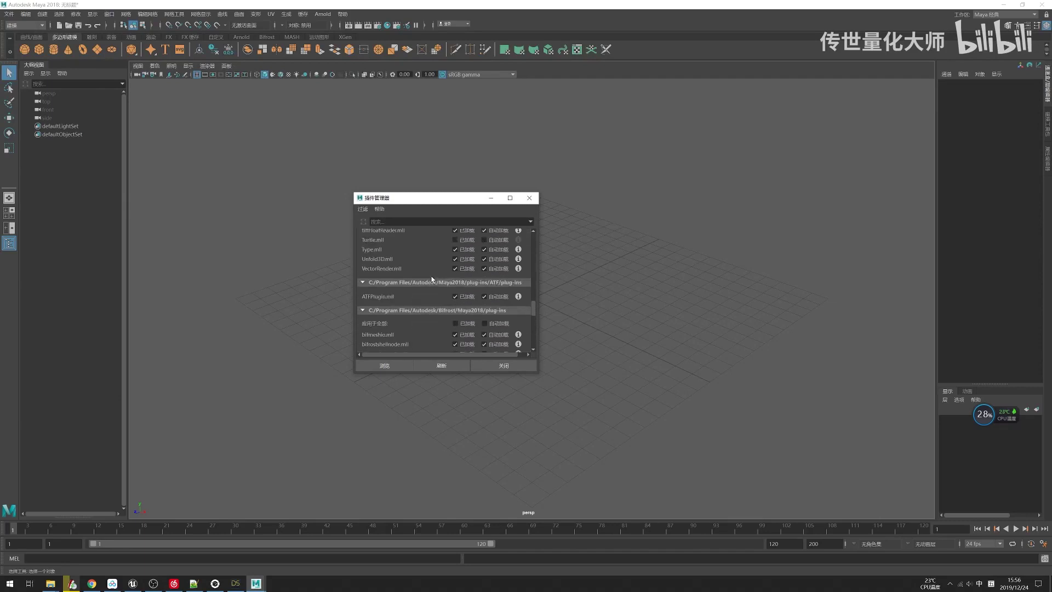
scroll(433, 304, up, 3)
scroll(423, 312, up, 3)
scroll(422, 313, up, 2)
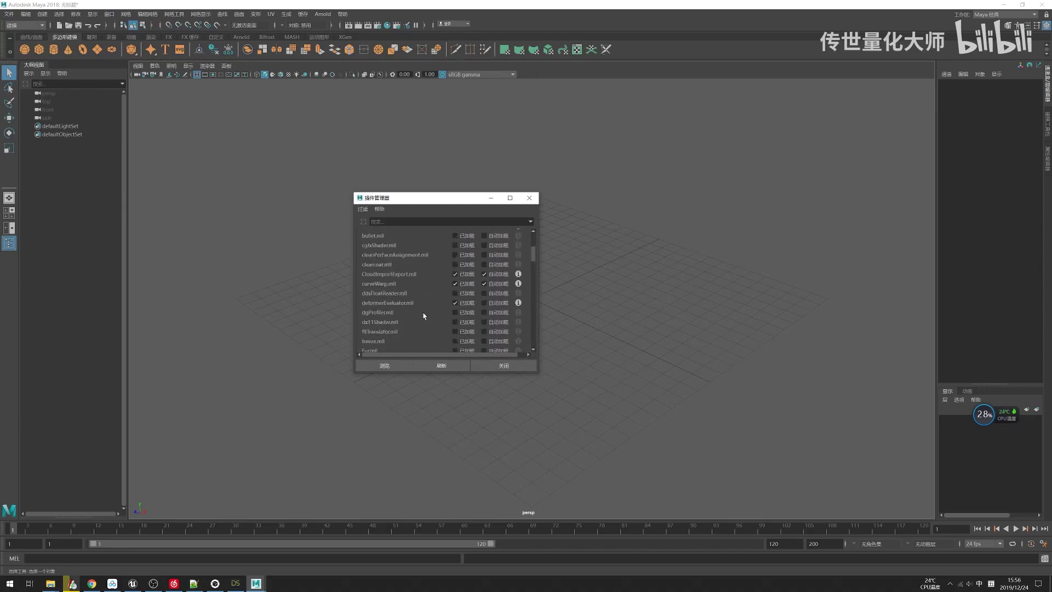
scroll(424, 316, up, 3)
Browse the Load Plug-in dialog at Maya2018/bin/plug-ins and bring up the plug-ins folder window
key(Return)
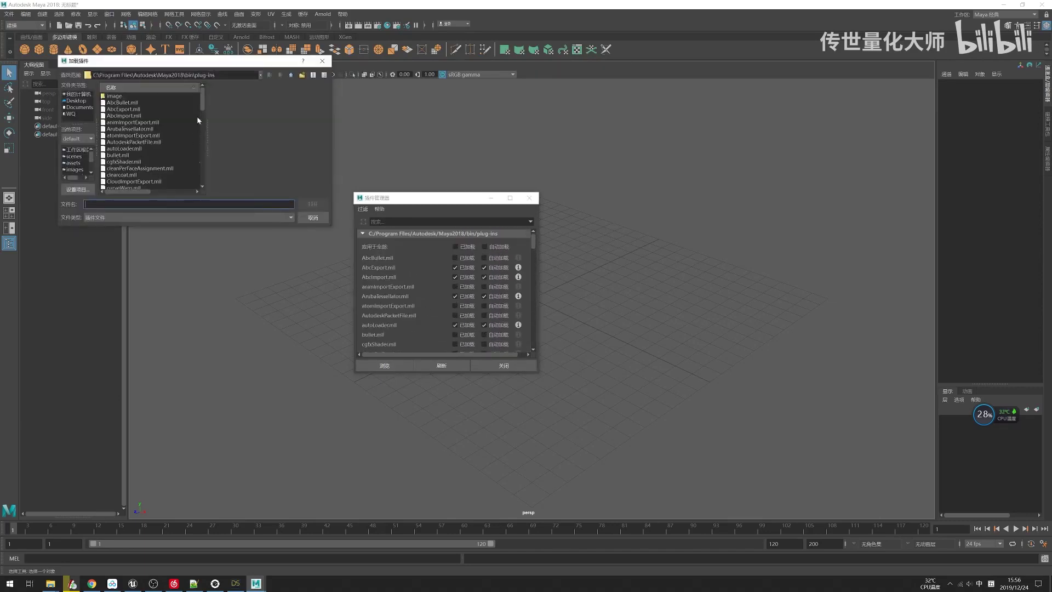
scroll(186, 122, down, 5)
scroll(165, 128, down, 8)
scroll(164, 127, up, 5)
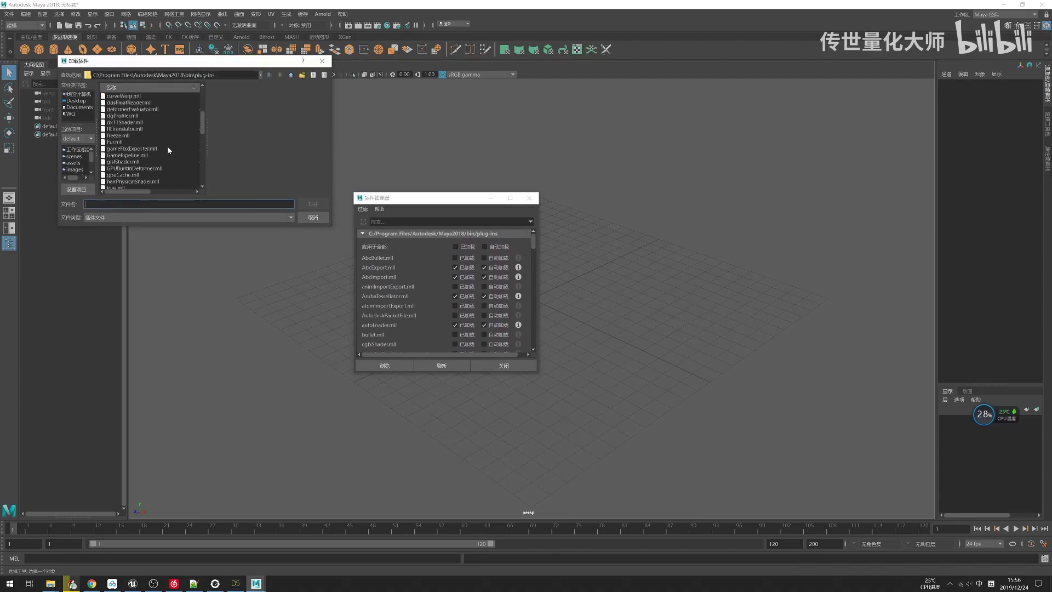
scroll(197, 146, up, 5)
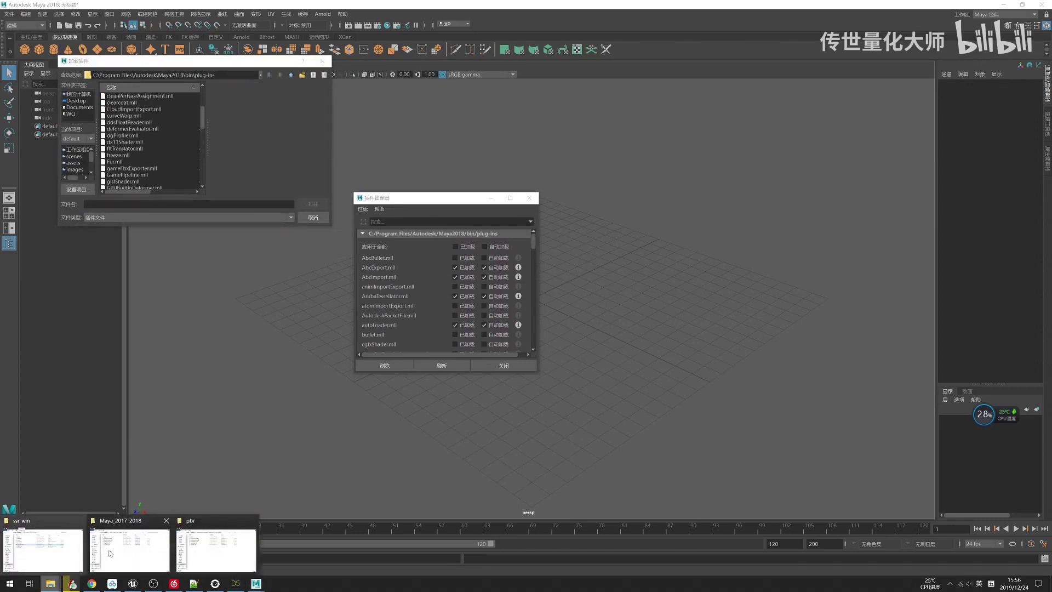
click(44, 542)
Navigate from the pbr folder to Maya2018's bin\plug-ins folder
right_click(398, 387)
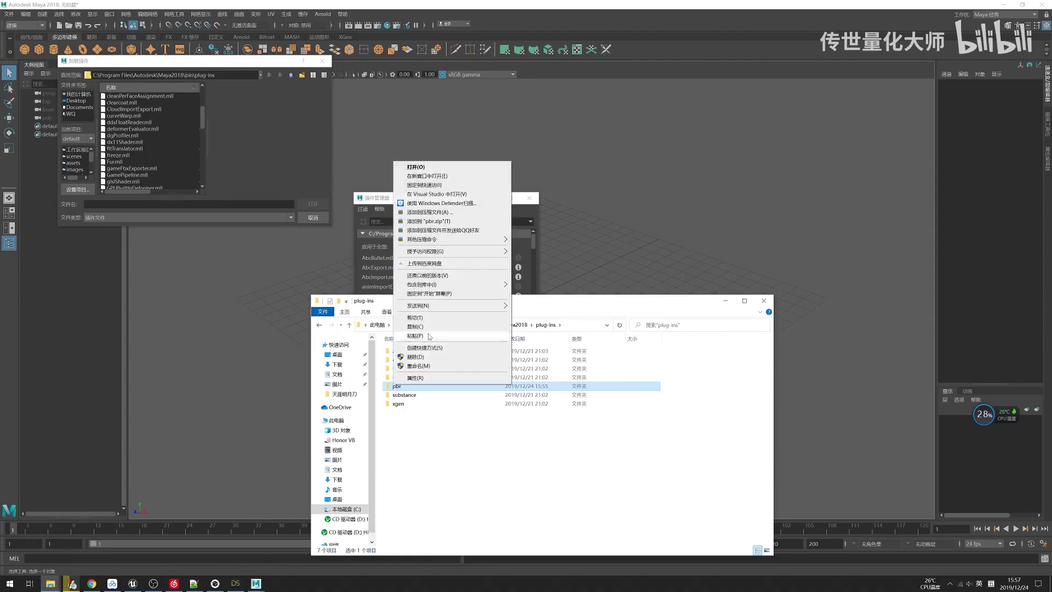
click(417, 319)
key(alt+Up)
double_click(405, 438)
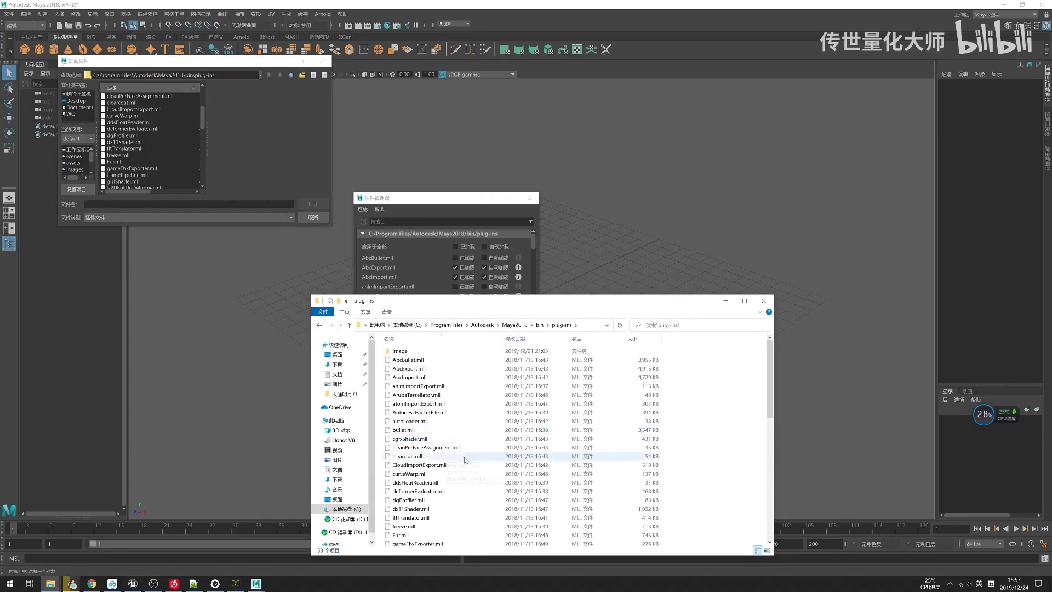
right_click(711, 395)
click(687, 377)
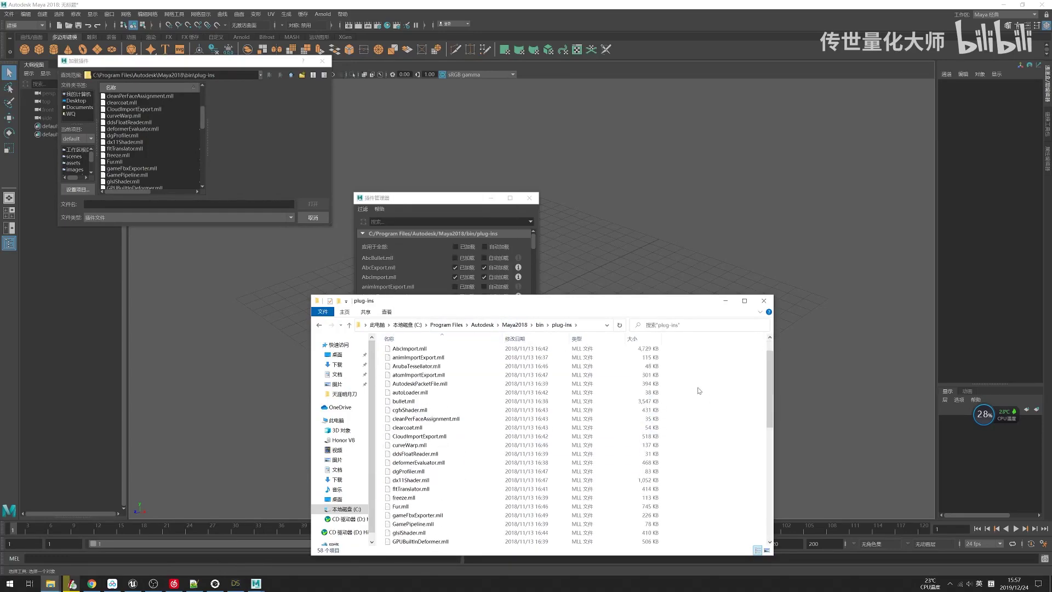
Copy the six Maya_2017-2018 exporter files and paste them into bin\plug-ins
click(131, 546)
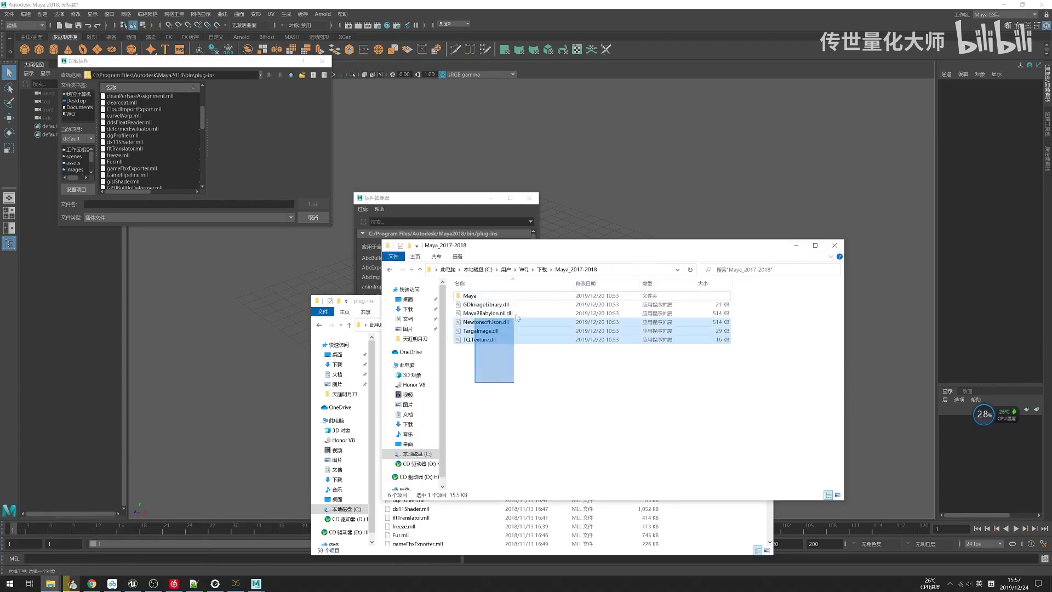
drag(537, 383, 464, 295)
right_click(464, 294)
click(526, 421)
click(796, 245)
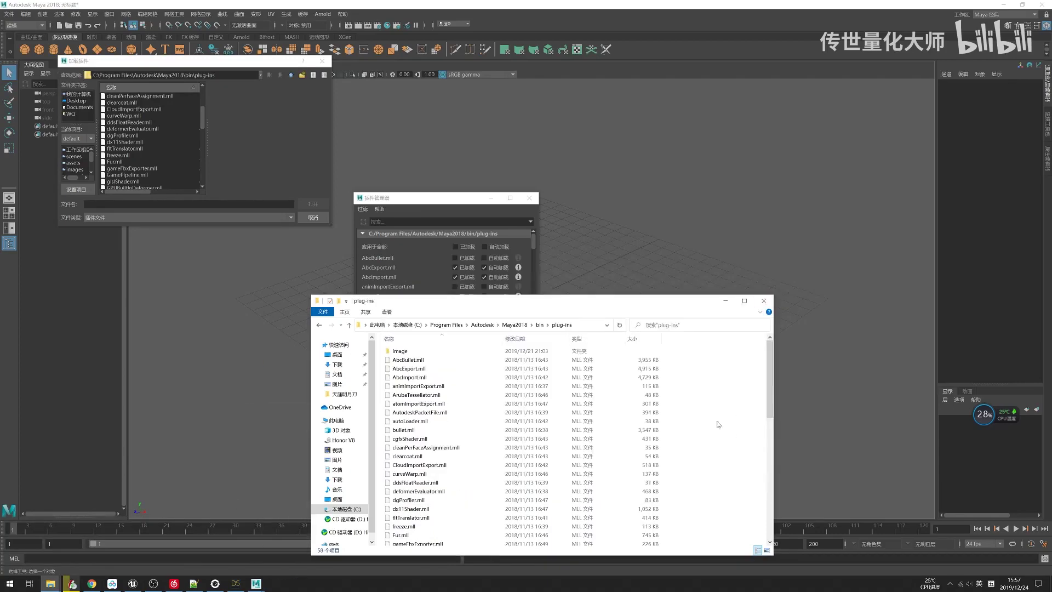
right_click(710, 388)
click(734, 434)
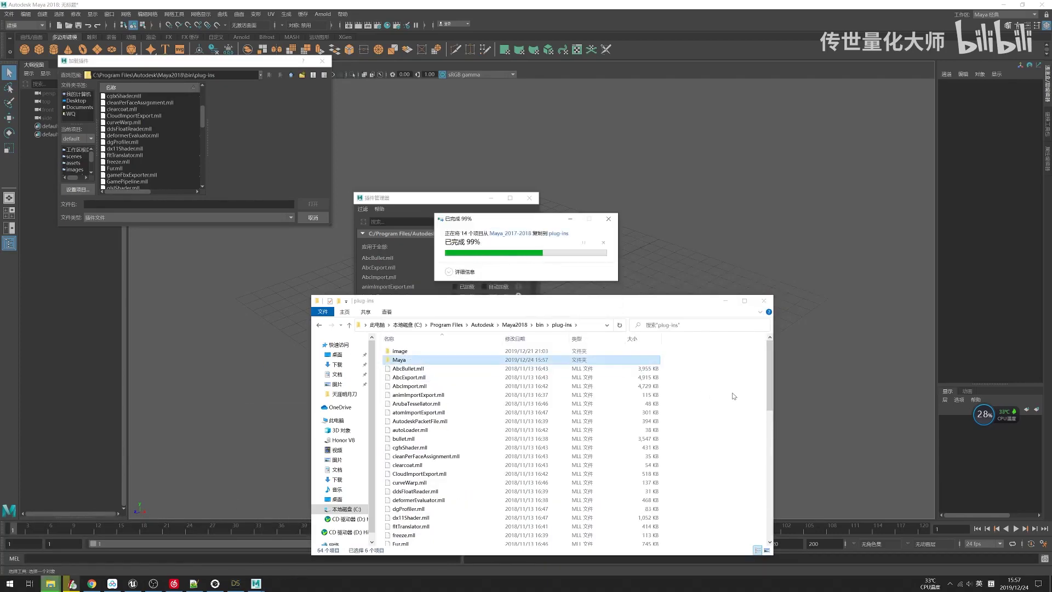
scroll(636, 374, down, 4)
Add note line 13 '手动复制到这个目录下' followed by the plug-ins folder path
click(520, 325)
click(194, 583)
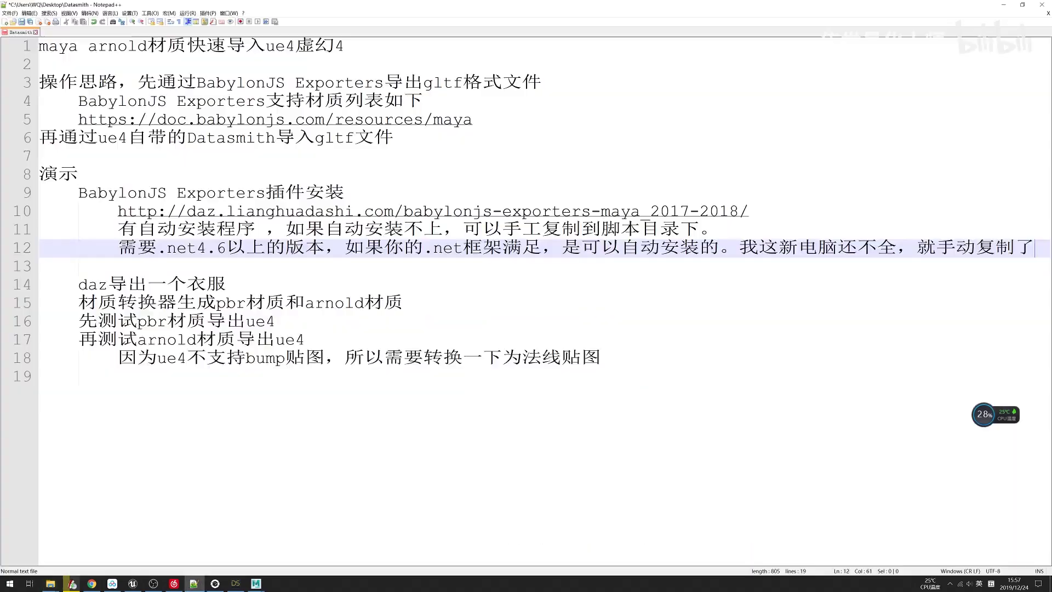
key(Return)
text(手动复制到这个目录)
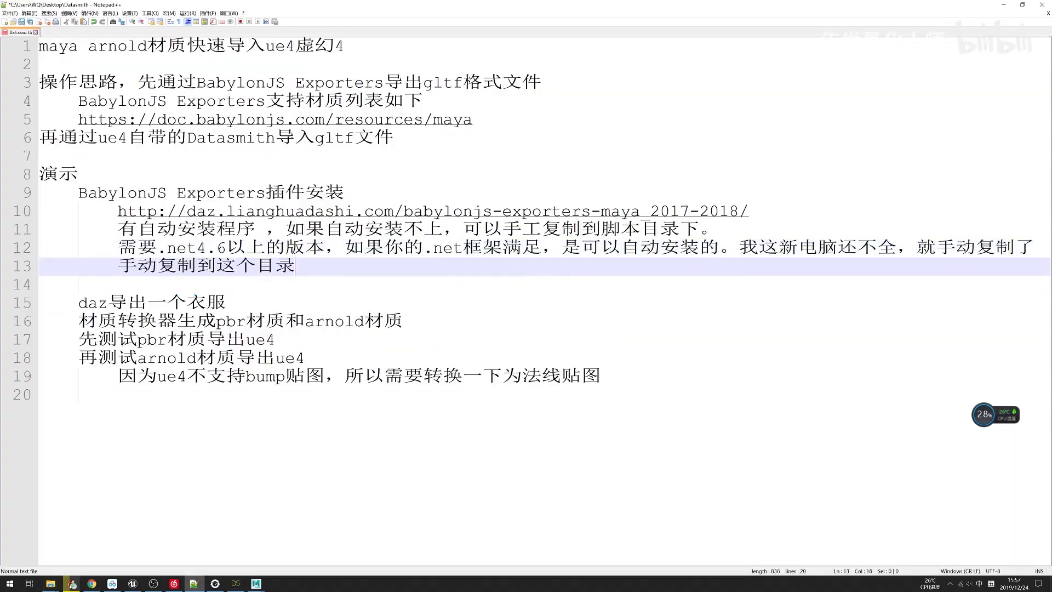
text(下)
key(ctrl+v)
click(264, 585)
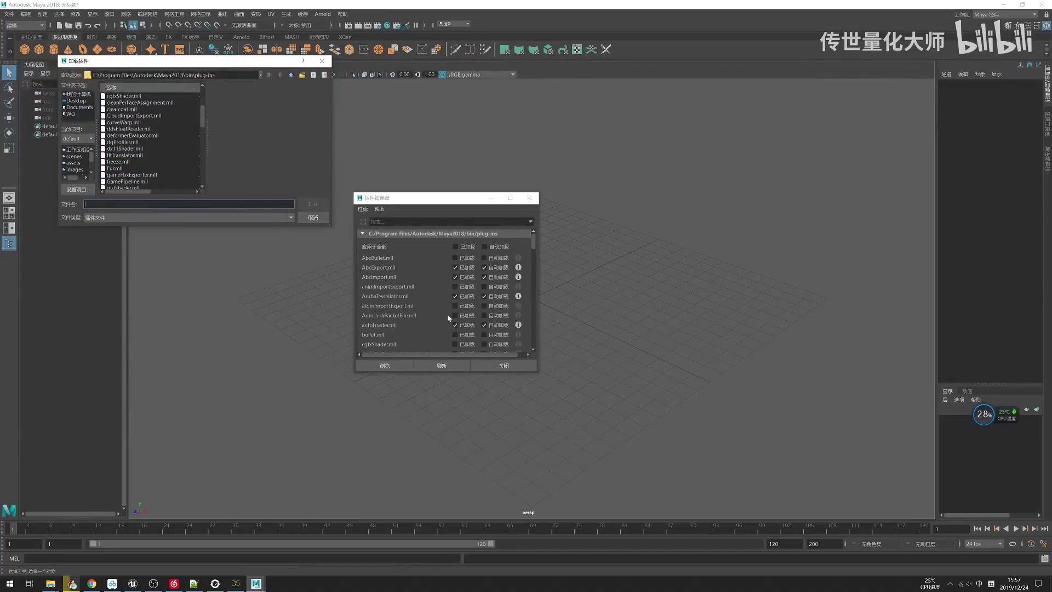
Find Maya2Babylon in the Plug-in Manager, view its details, and close the manager
click(313, 218)
scroll(435, 303, down, 3)
scroll(422, 305, down, 3)
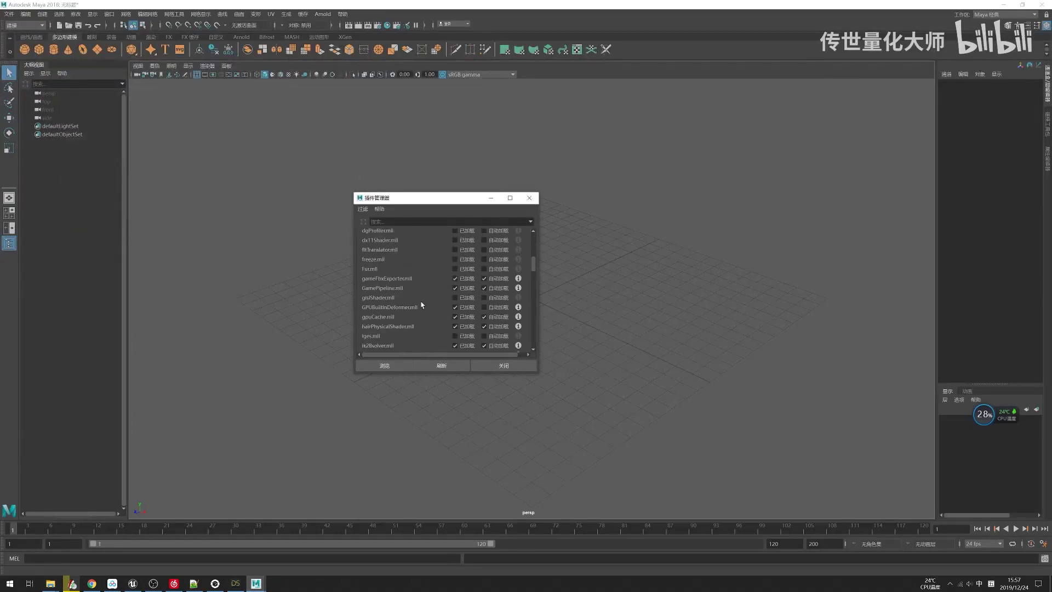
scroll(408, 308, down, 2)
scroll(404, 318, down, 1)
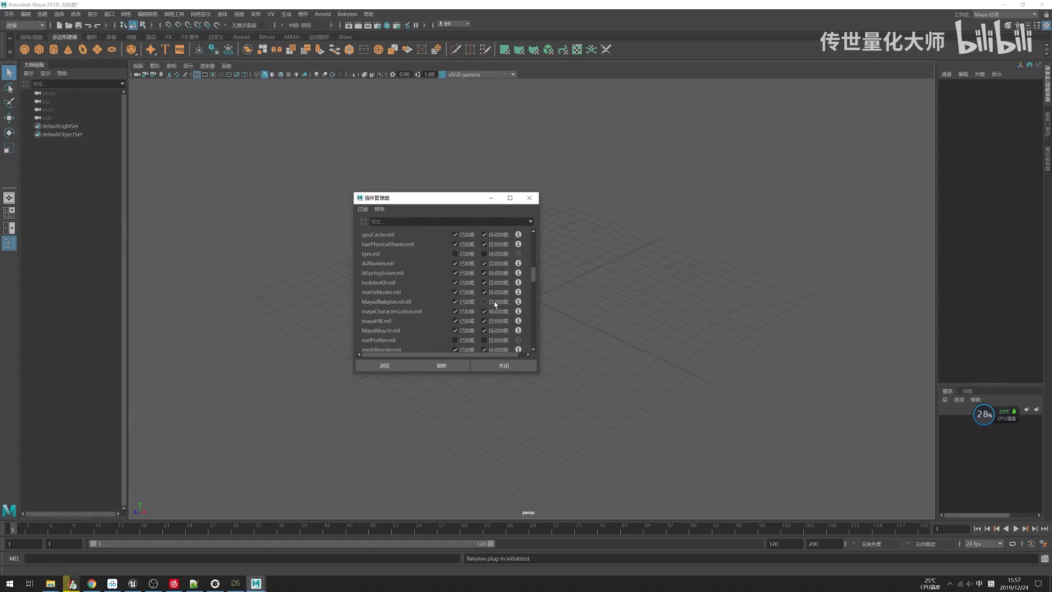
click(518, 302)
click(424, 311)
click(504, 365)
Check the Babylon File Exporter settings window and close it
click(347, 14)
click(377, 24)
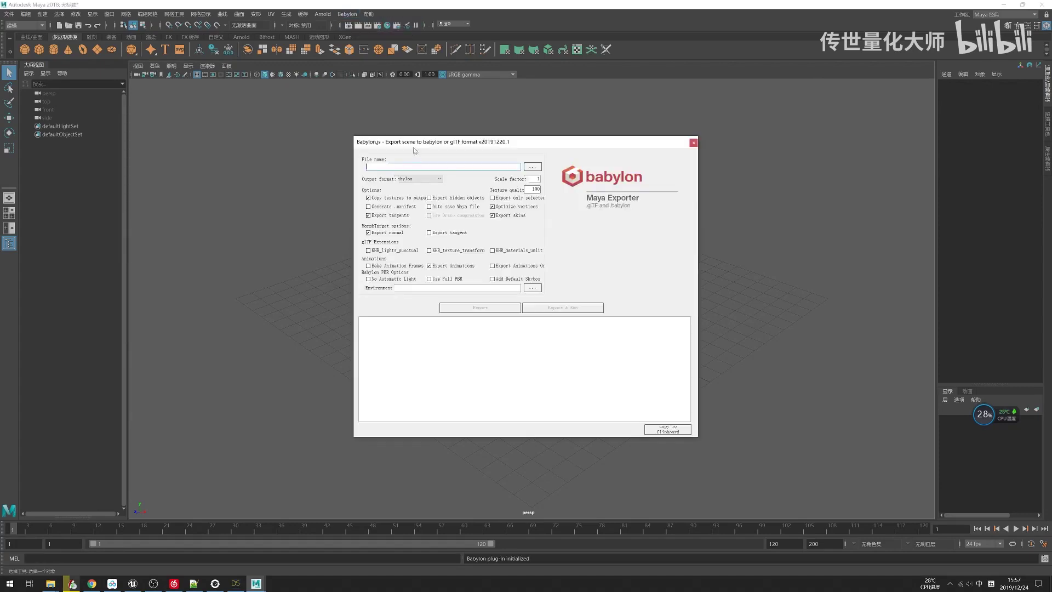
click(694, 143)
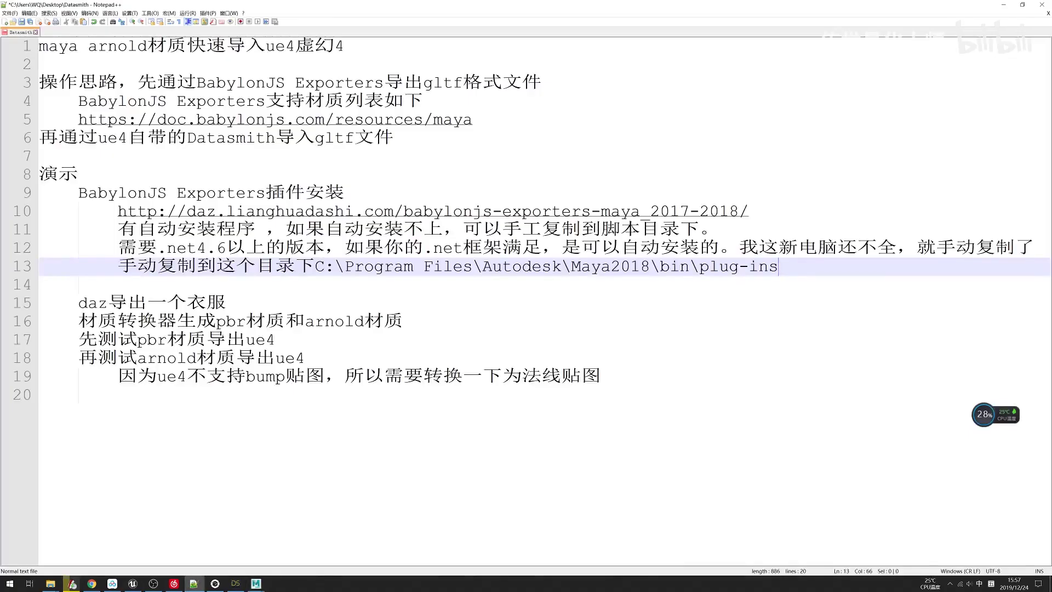
Add the note '简单导个盒子看看效果' and create a polygon cube in Maya
key(Return)
key(Return)
text(简单导个)
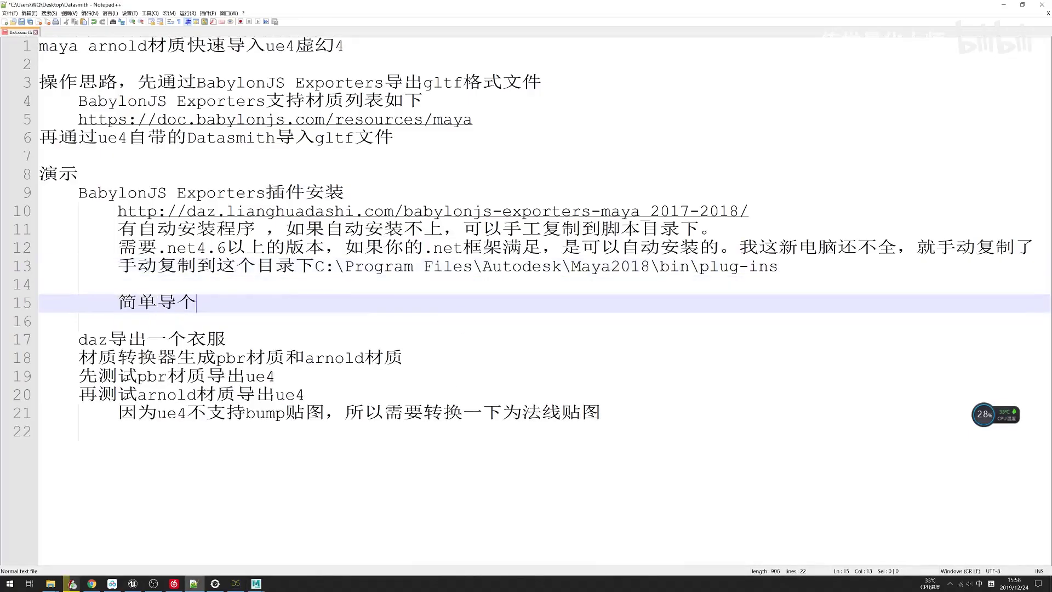
text(盒子看看效果)
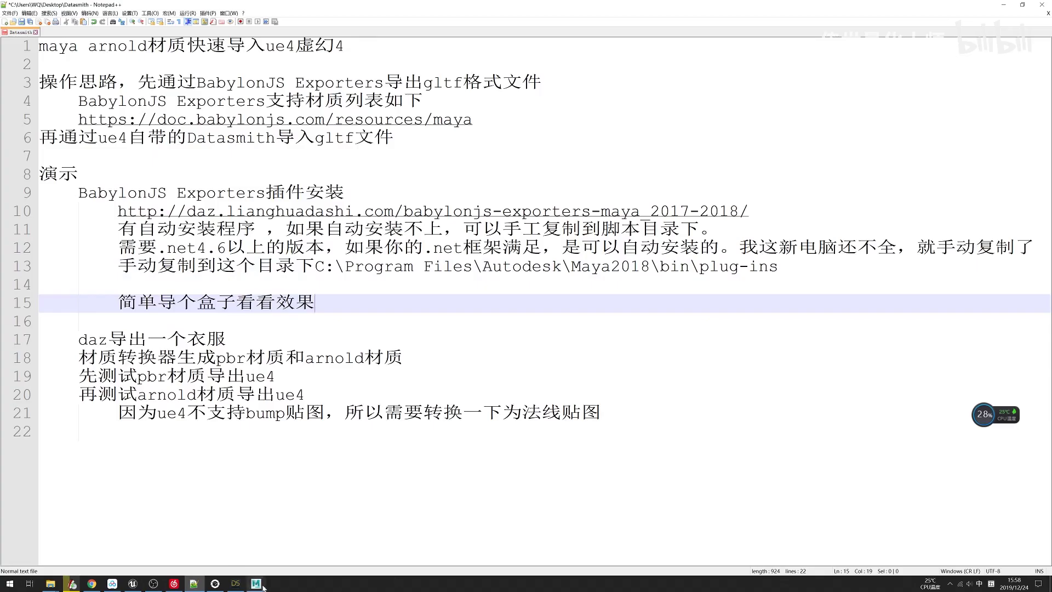
click(263, 585)
click(54, 51)
Frame pCube1, scale it along X to 74.844 × 20.906 × 20.906, and delete its history
key(w)
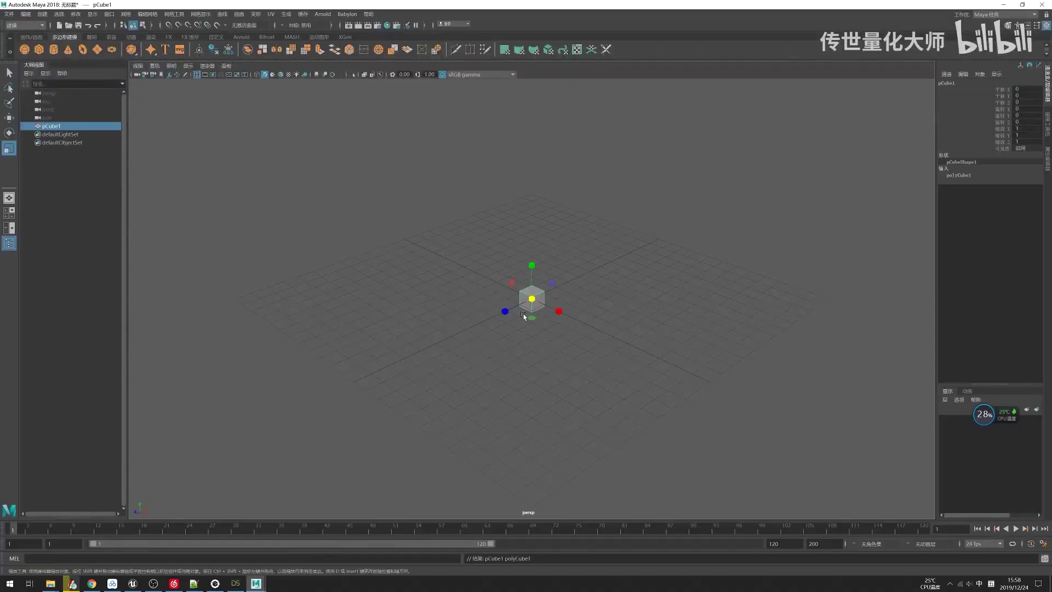
key(f)
key(r)
drag(576, 317, 643, 303)
key(w)
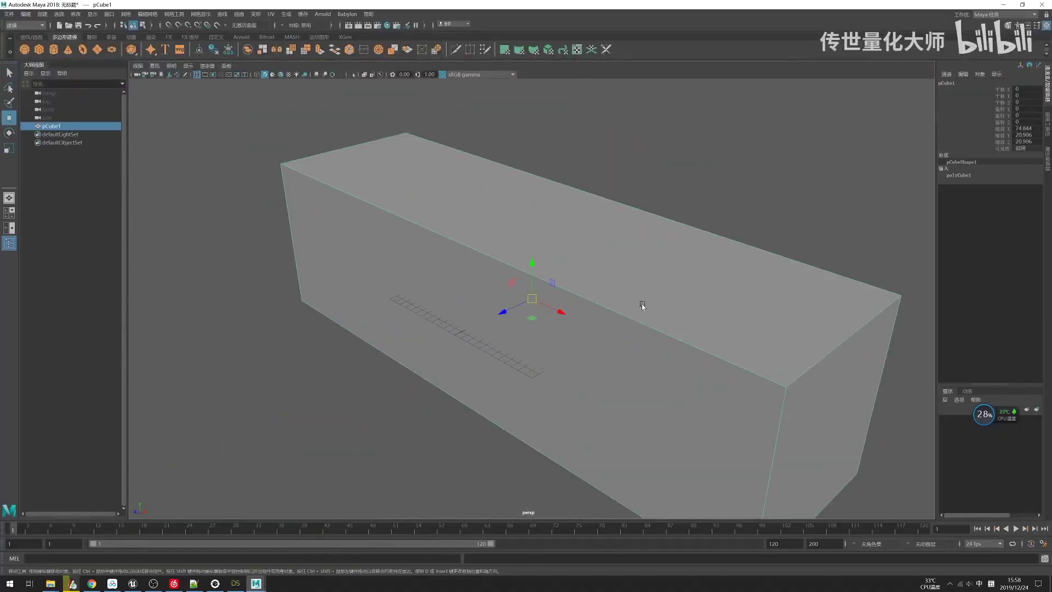
click(25, 13)
mouse_move(66, 110)
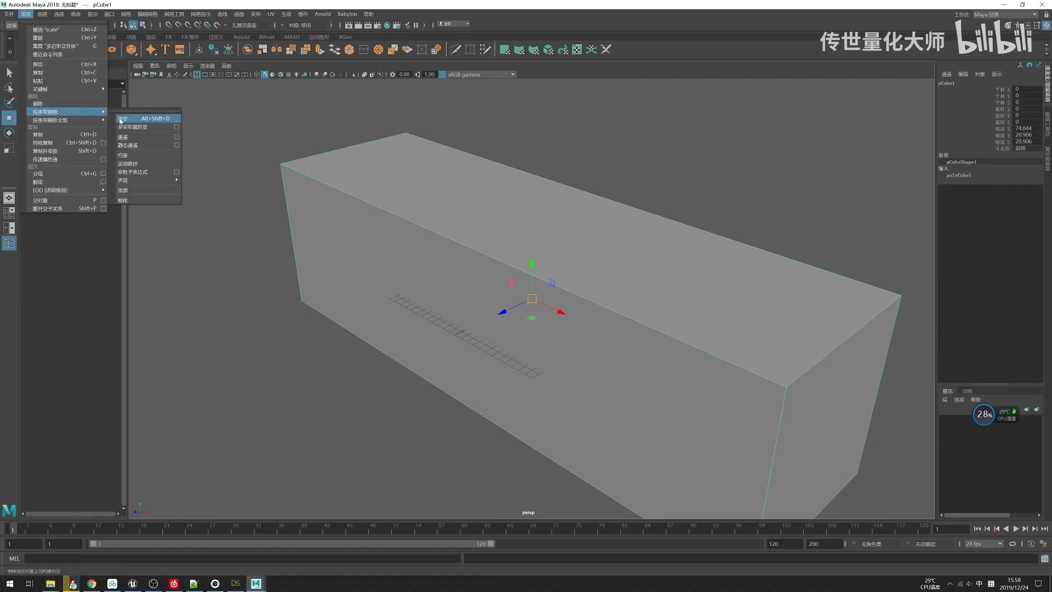
click(138, 111)
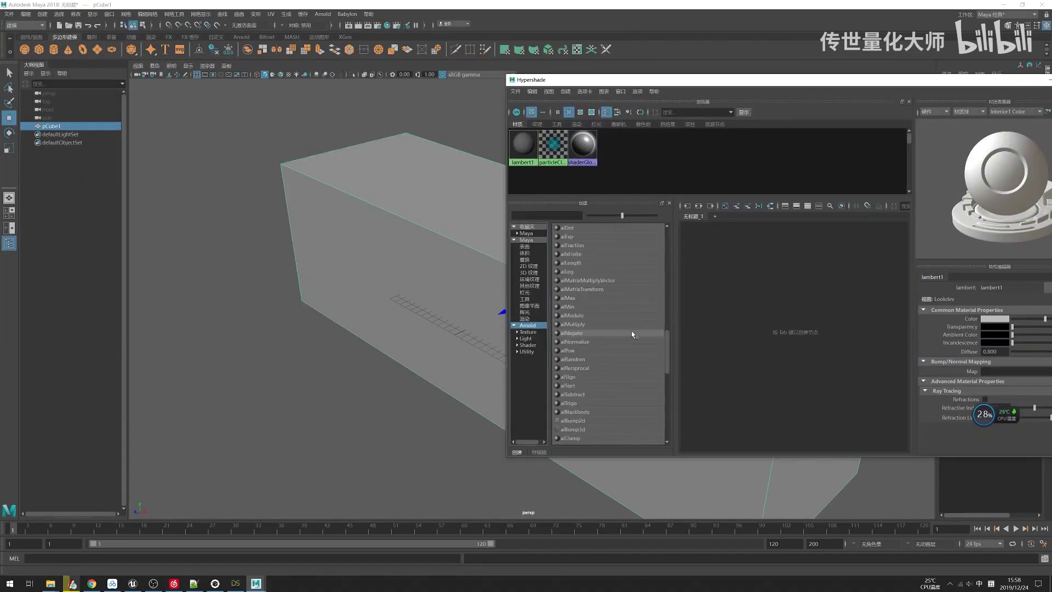
Create an aiStandardSurface Arnold material and assign it to the cube
scroll(625, 334, down, 10)
click(529, 333)
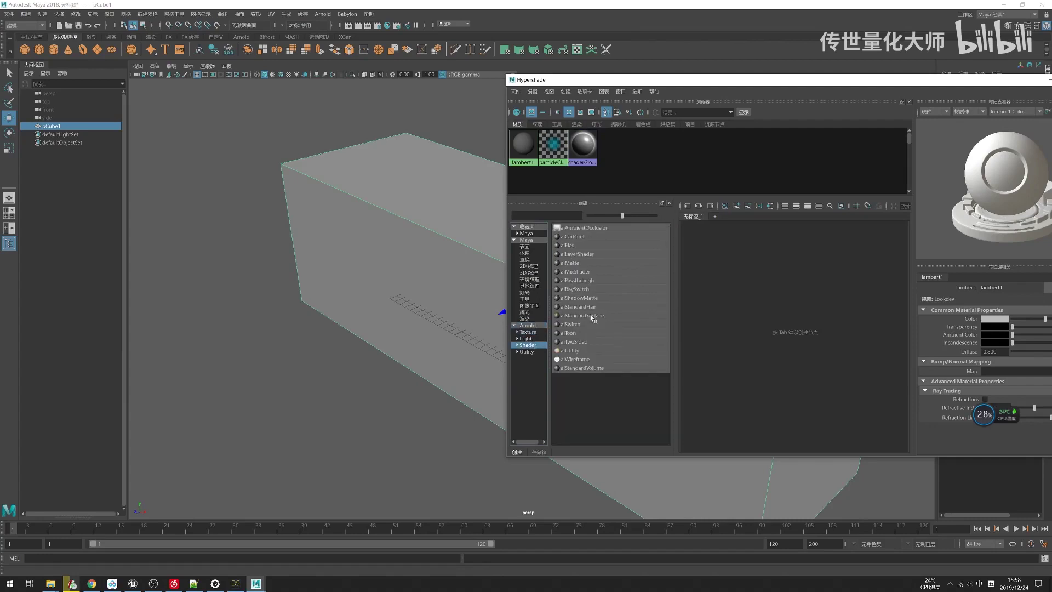
click(582, 315)
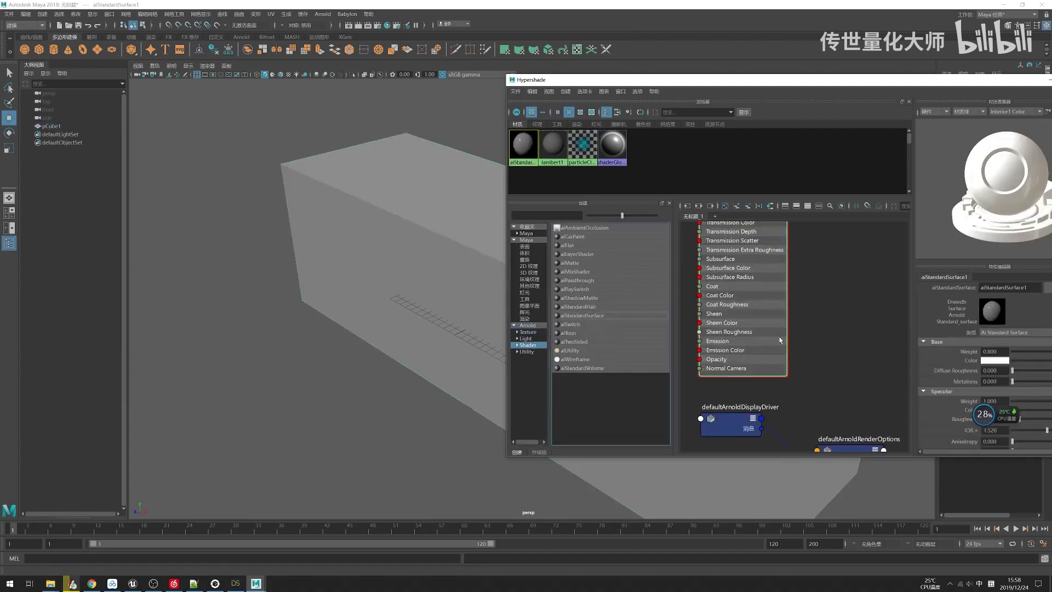
click(459, 226)
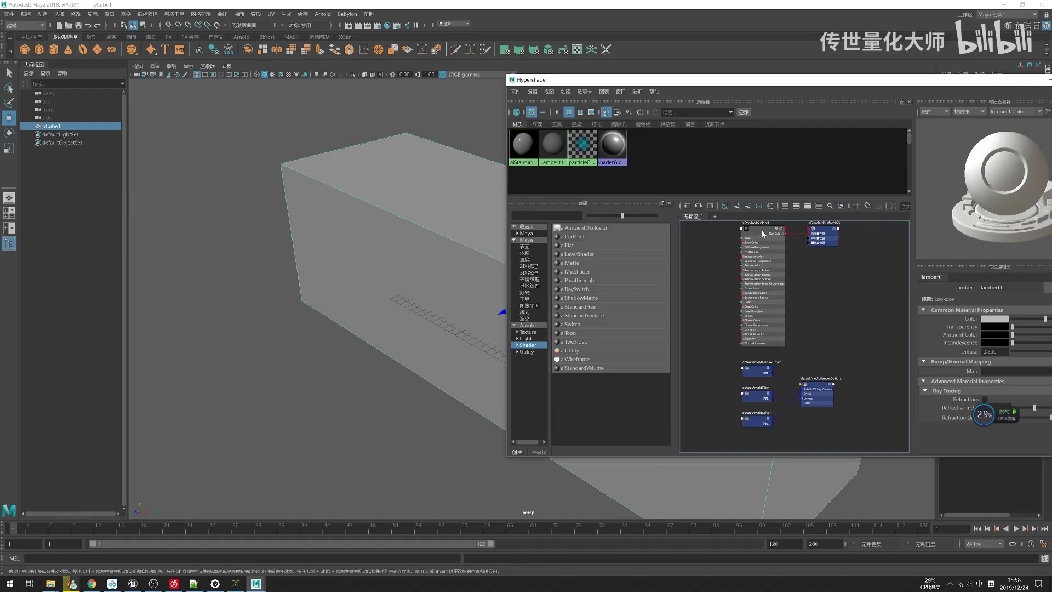
right_drag(755, 231, 756, 211)
Set aiStandardSurface1's base colour to red from the colour history
click(985, 320)
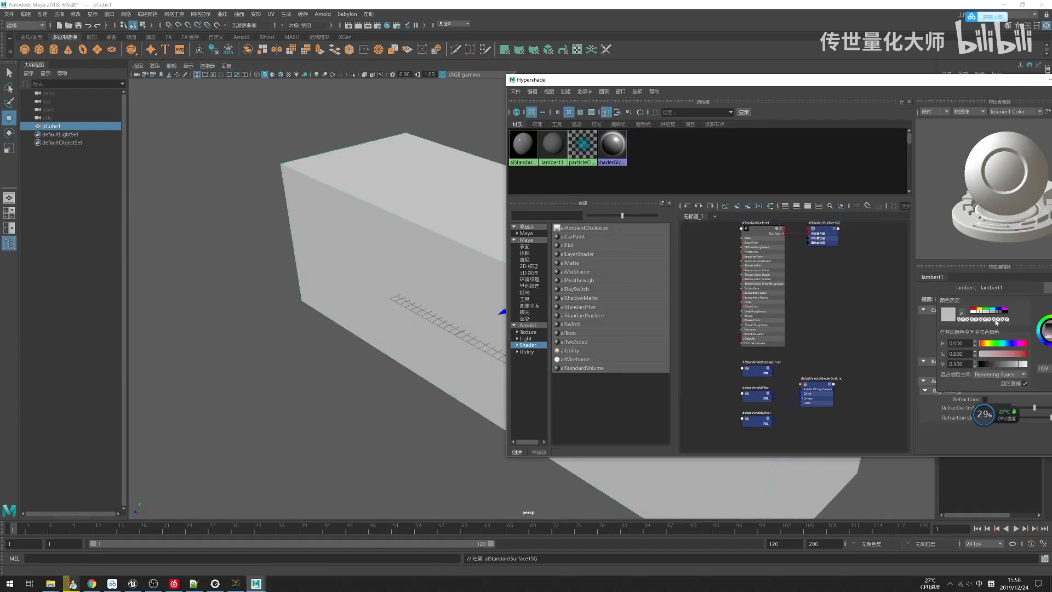
click(762, 230)
click(982, 348)
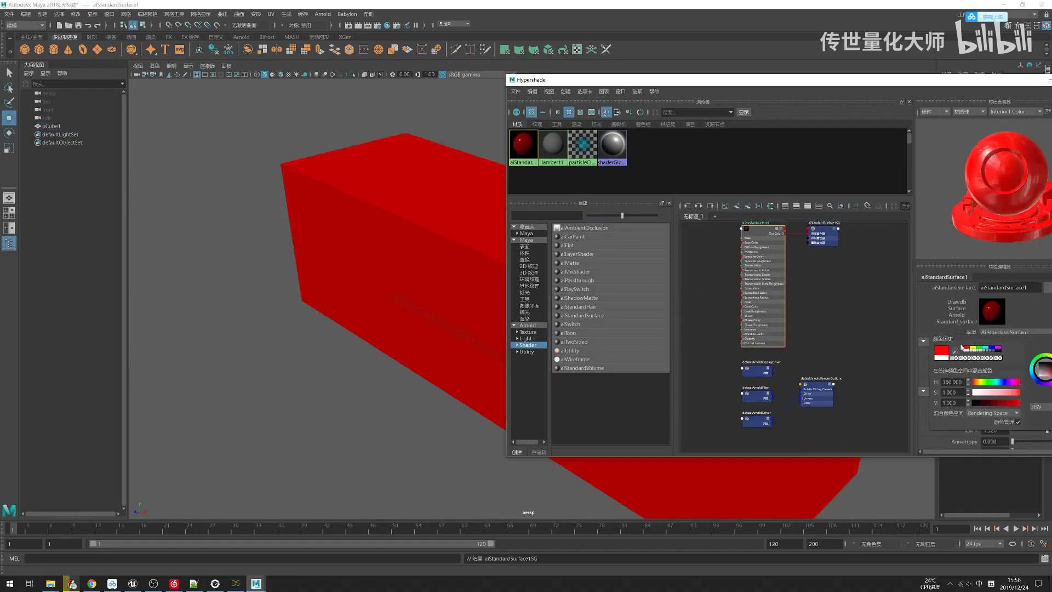
drag(658, 80, 499, 79)
click(929, 83)
With the cube selected, save a Babylon export named box in a new Desktop mayatoue4 folder
click(324, 284)
scroll(324, 284, down, 3)
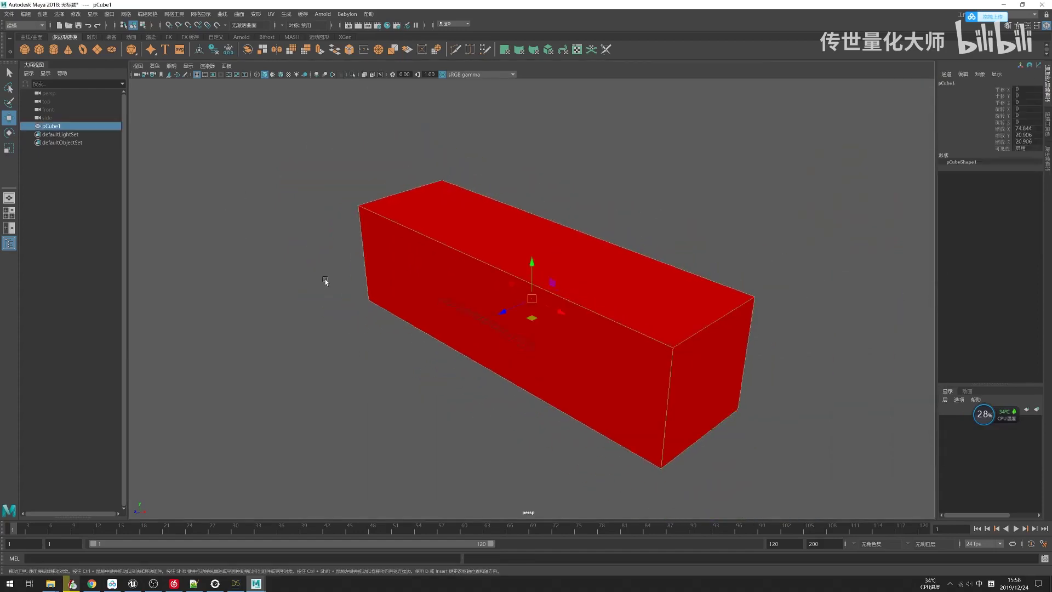
scroll(324, 284, down, 3)
click(347, 14)
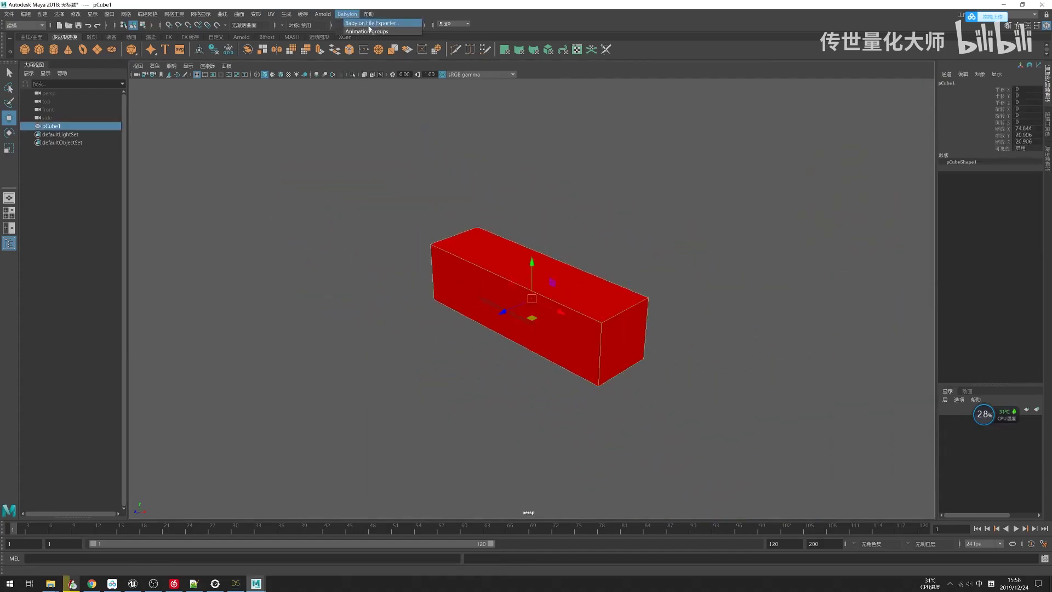
click(533, 170)
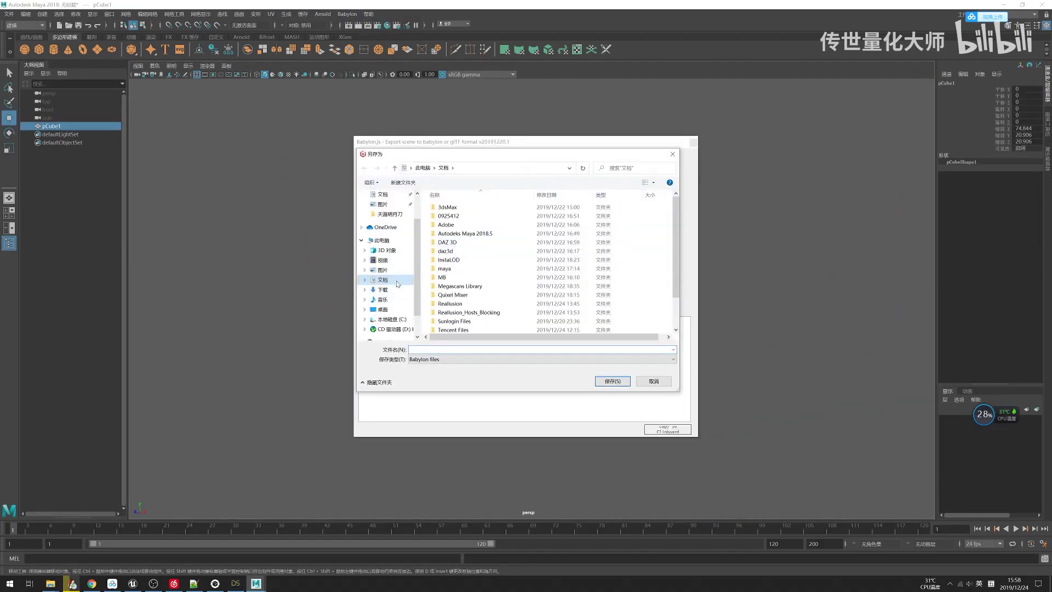
click(383, 310)
click(403, 182)
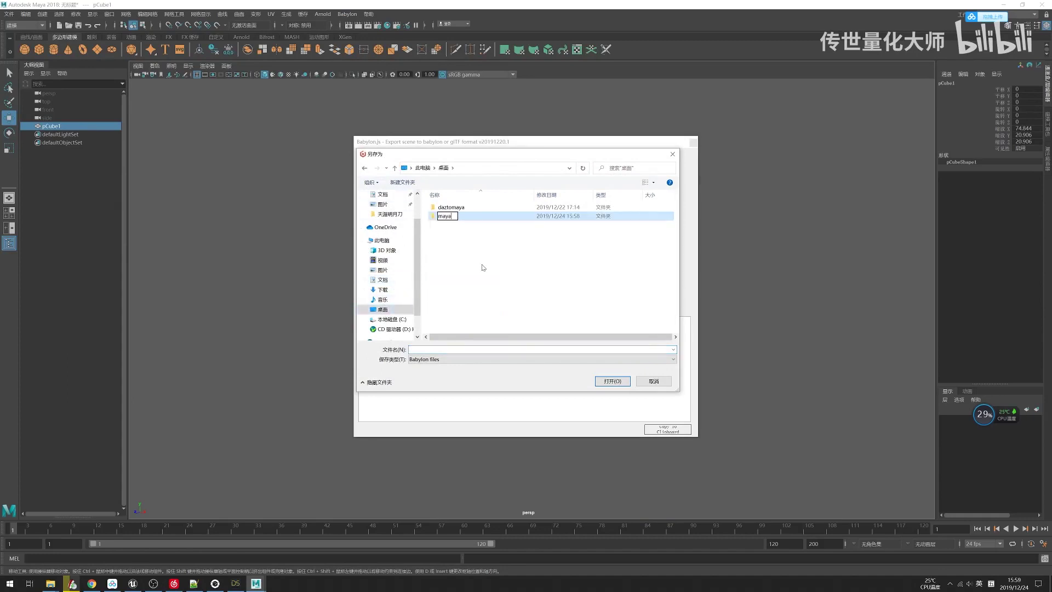
key(Return)
key(Return)
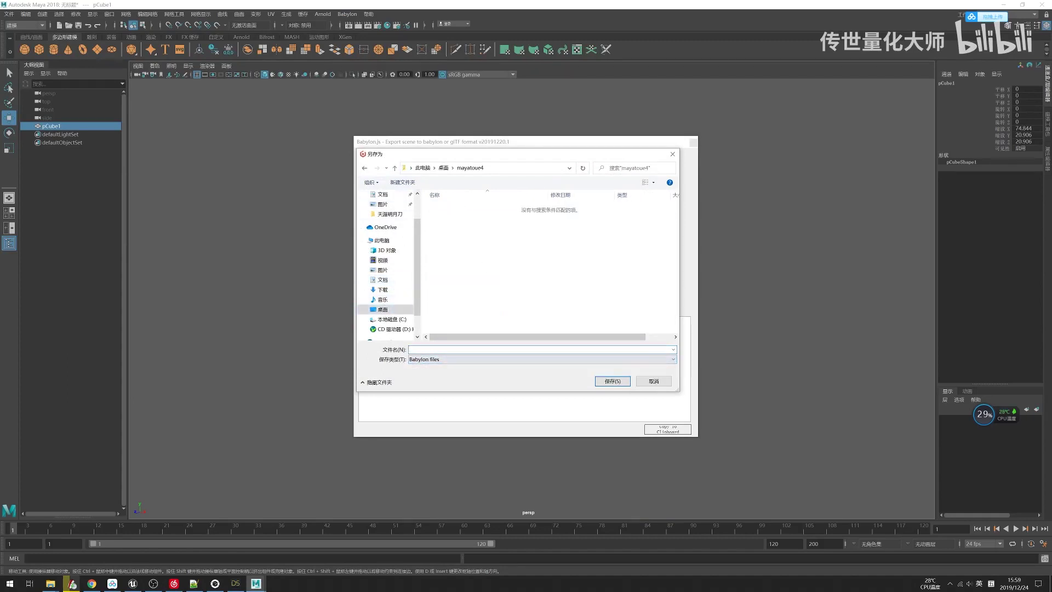
key(Return)
Set the output format to gltf and export box.gltf
click(422, 179)
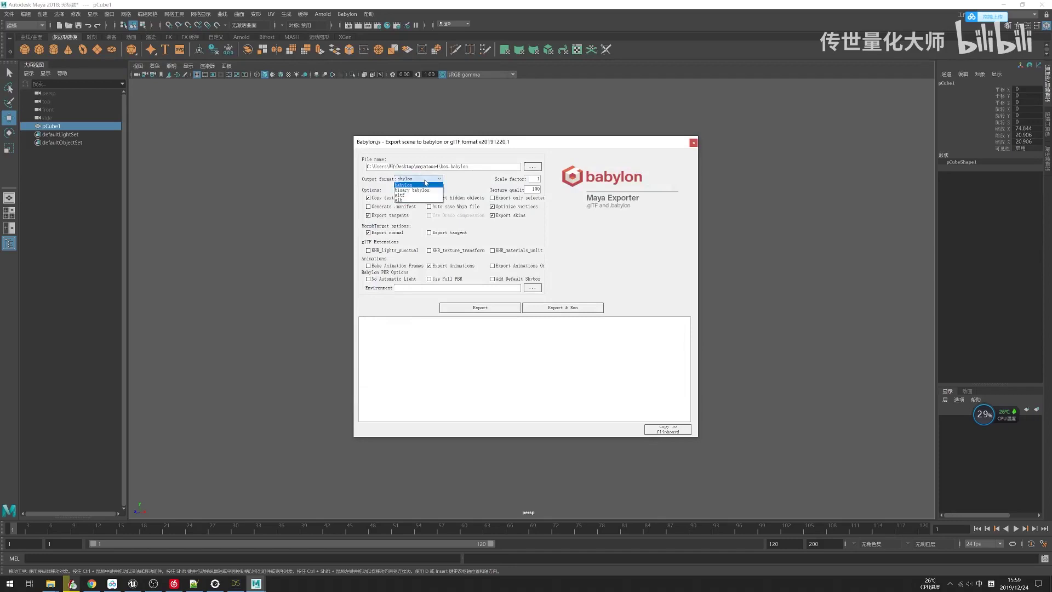
click(405, 195)
click(477, 307)
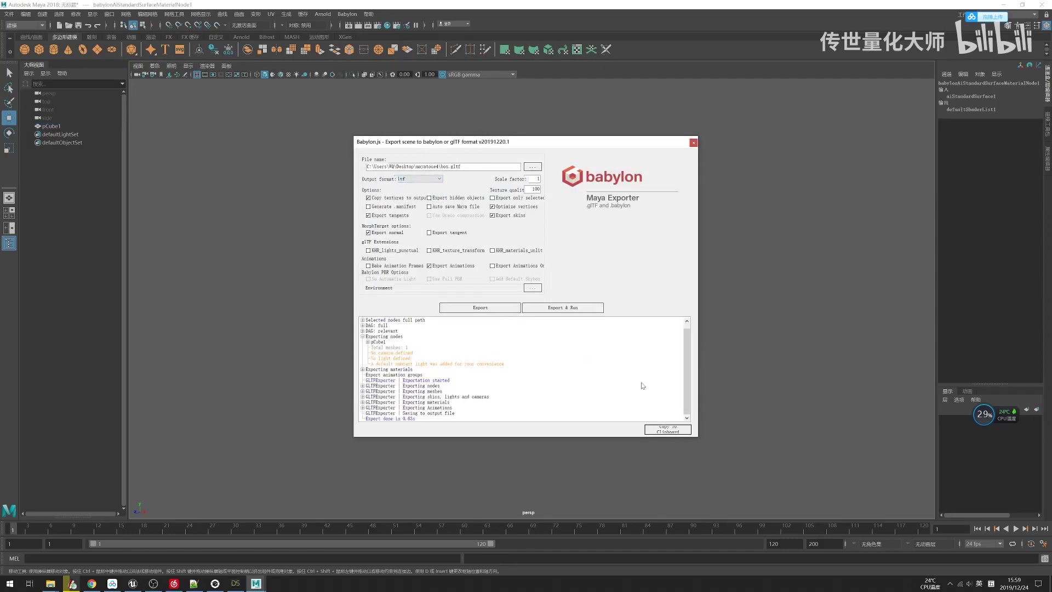
click(412, 418)
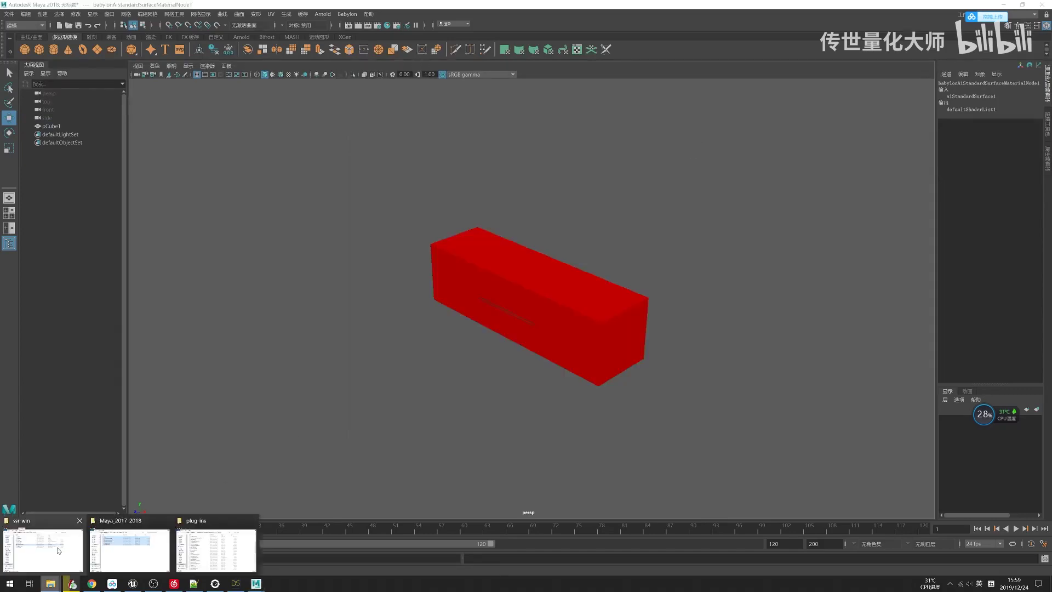
Open Desktop\mayatoue4 in File Explorer with file name extensions shown and select box.gltf
click(57, 553)
click(375, 392)
double_click(450, 258)
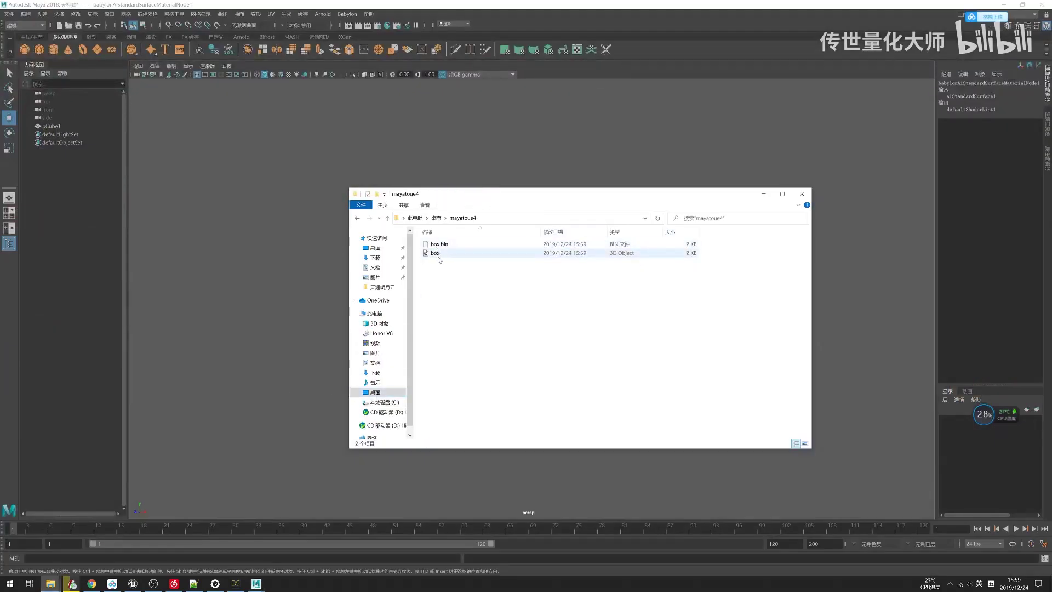
right_click(465, 288)
click(426, 206)
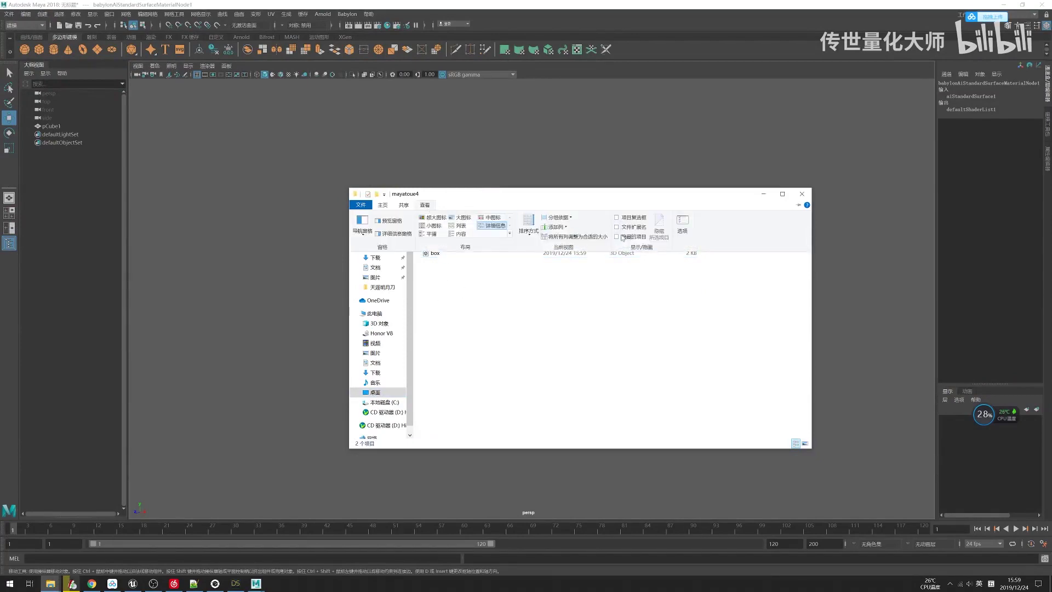
click(623, 236)
click(447, 254)
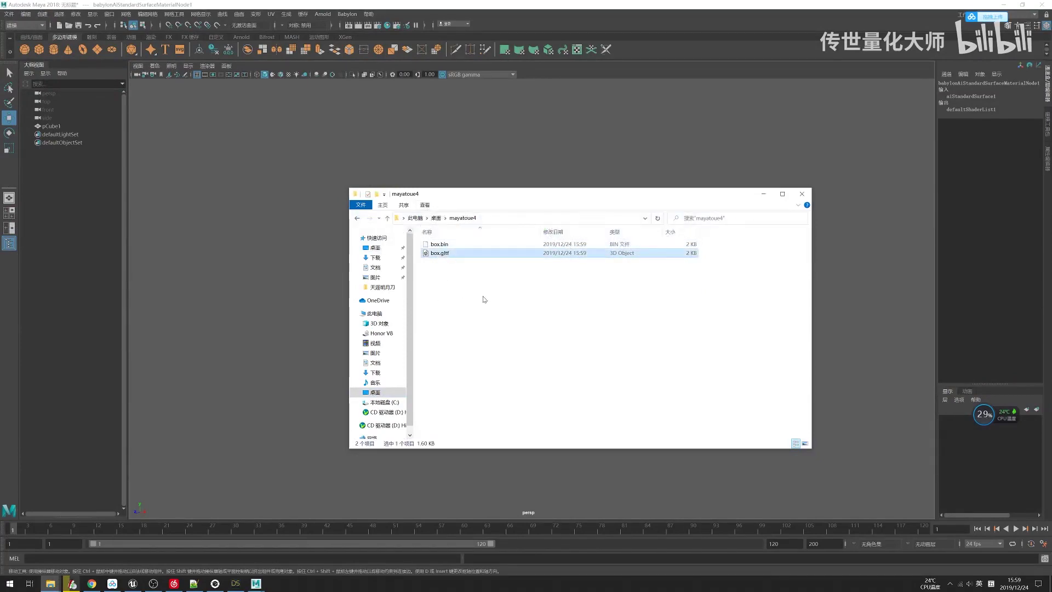
Add the note '现在导一wgkl 了，再到ue4那边' and return to Unreal Engine
key(alt+Tab)
key(Return)
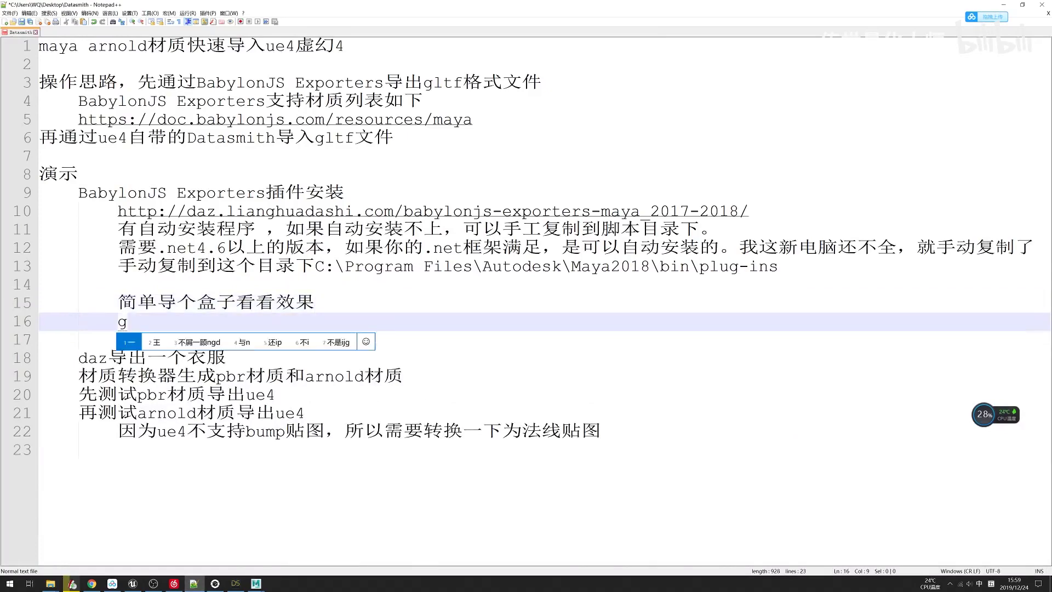
text(现在导一wgkl)
text( 了，再)
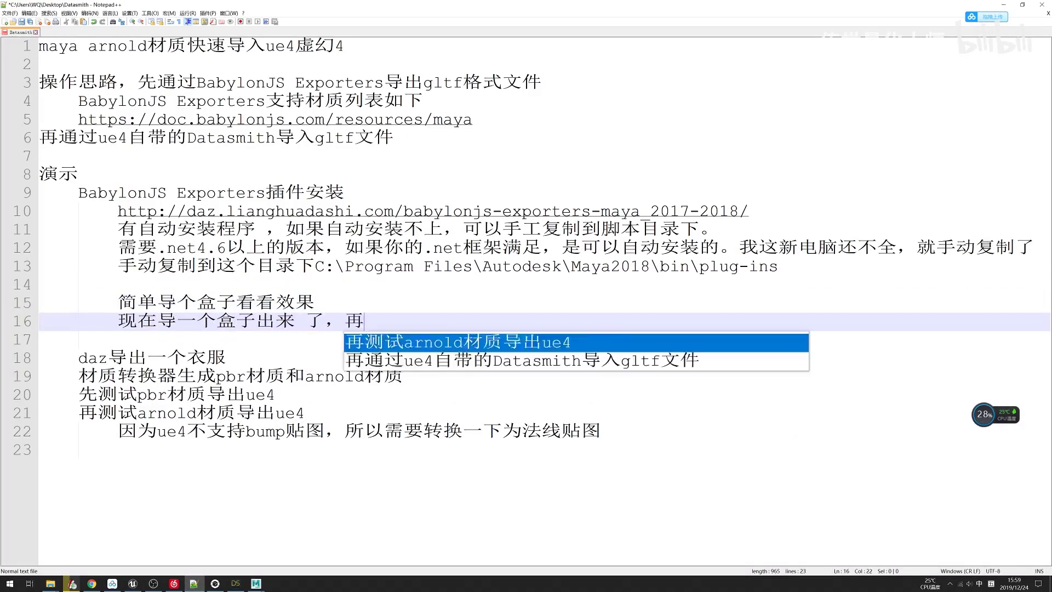
text(到ue4那边导入看看)
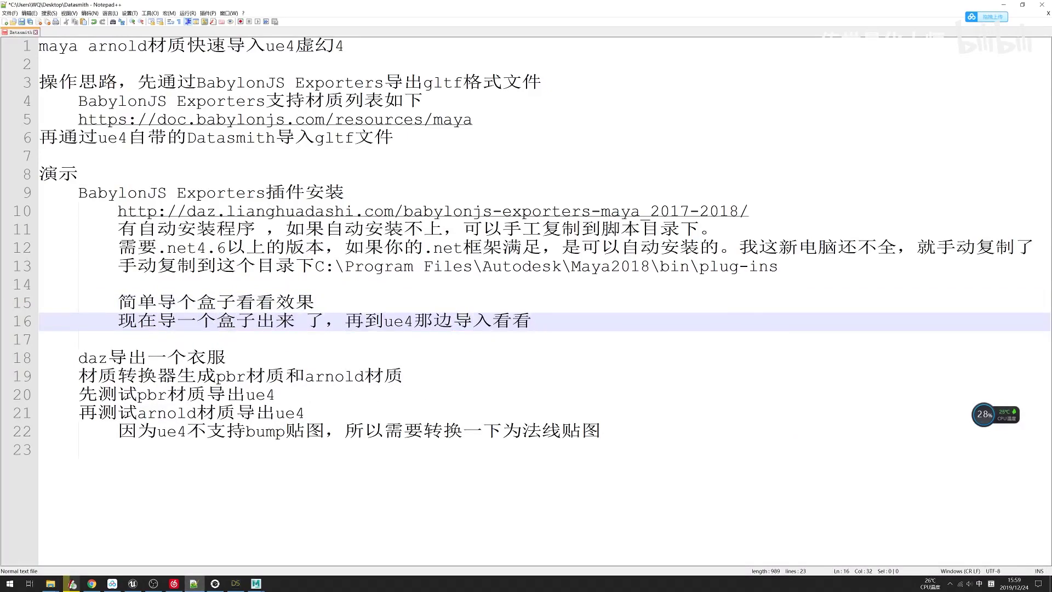
click(133, 583)
Start a Datasmith import of Desktop\mayatoue4\box.gltf into Content
click(351, 33)
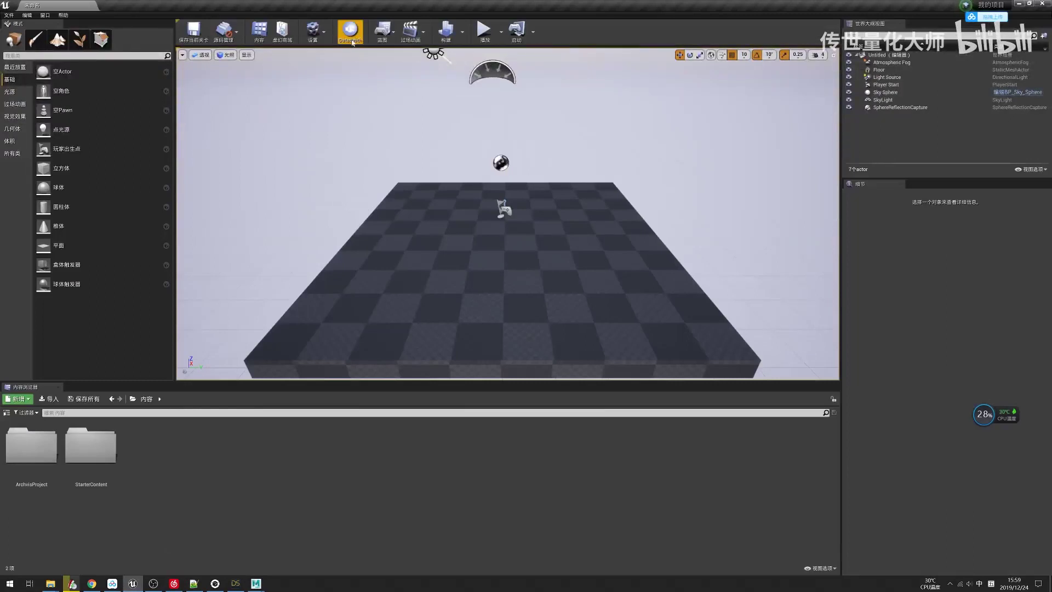
click(28, 207)
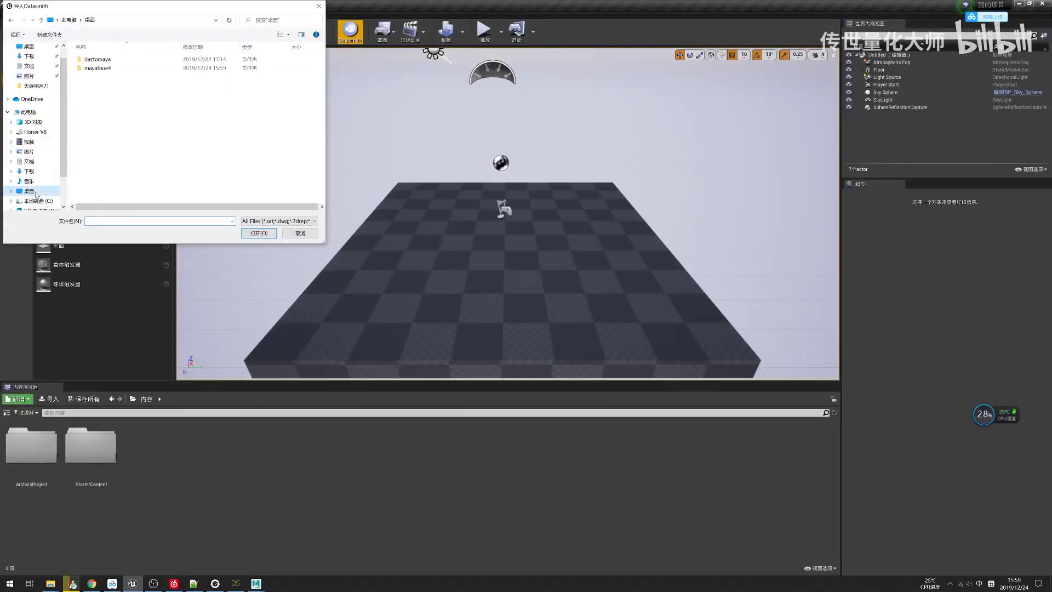
double_click(99, 68)
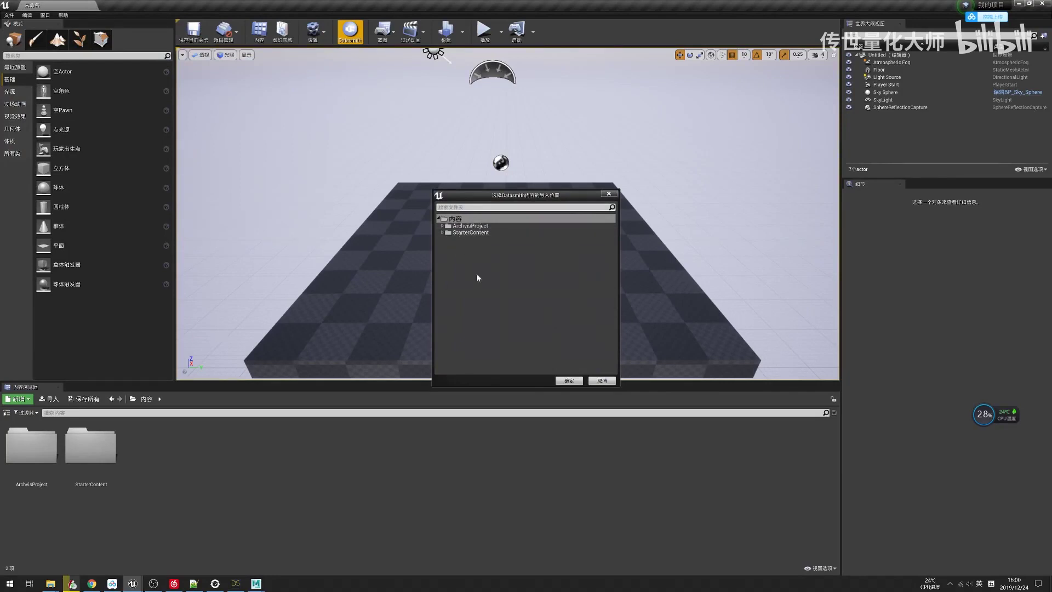
click(569, 381)
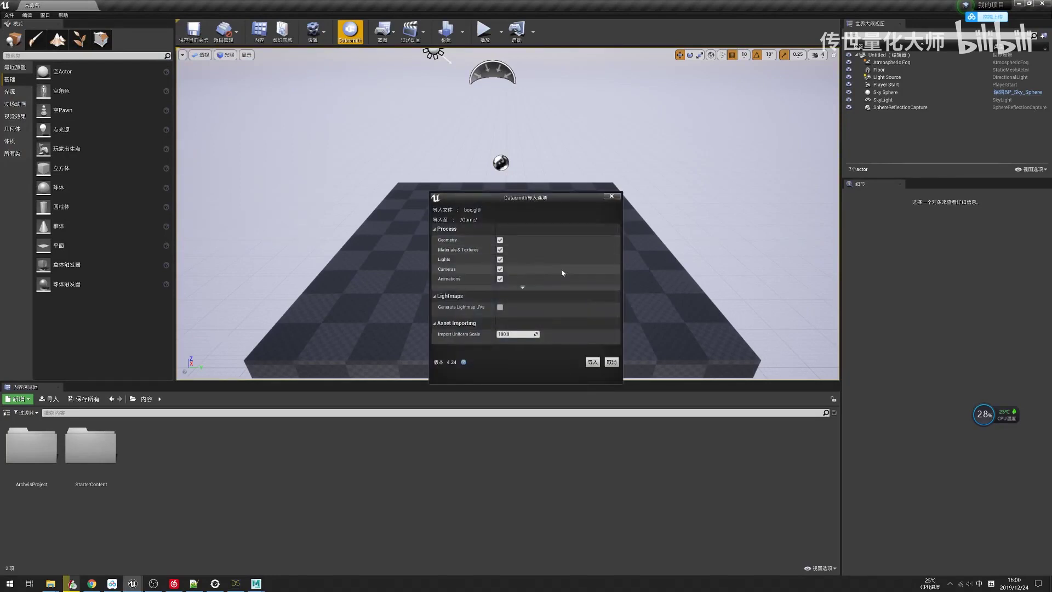
Note that geometry, materials, textures, lights and cameras are supported
key(alt+Tab)
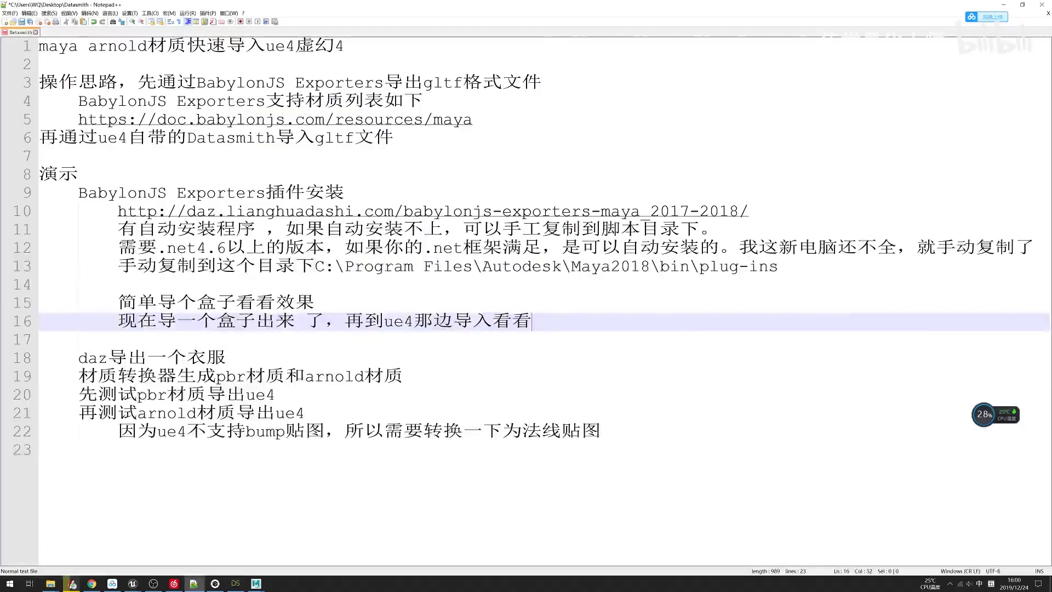
scroll(865, 94, down, 2)
drag(876, 55, 812, 53)
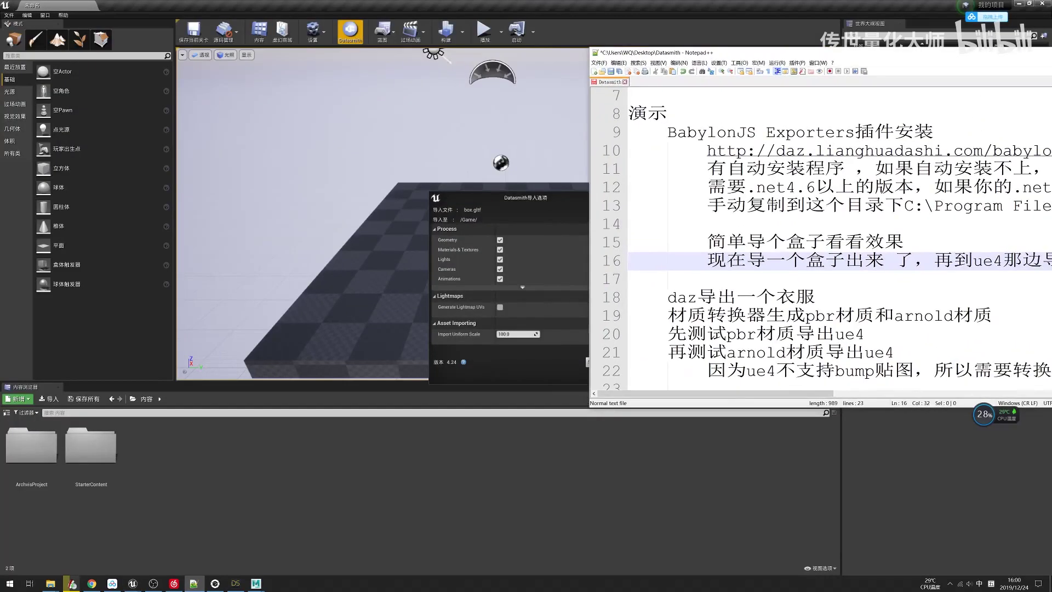
key(Return)
text(支持几乎)
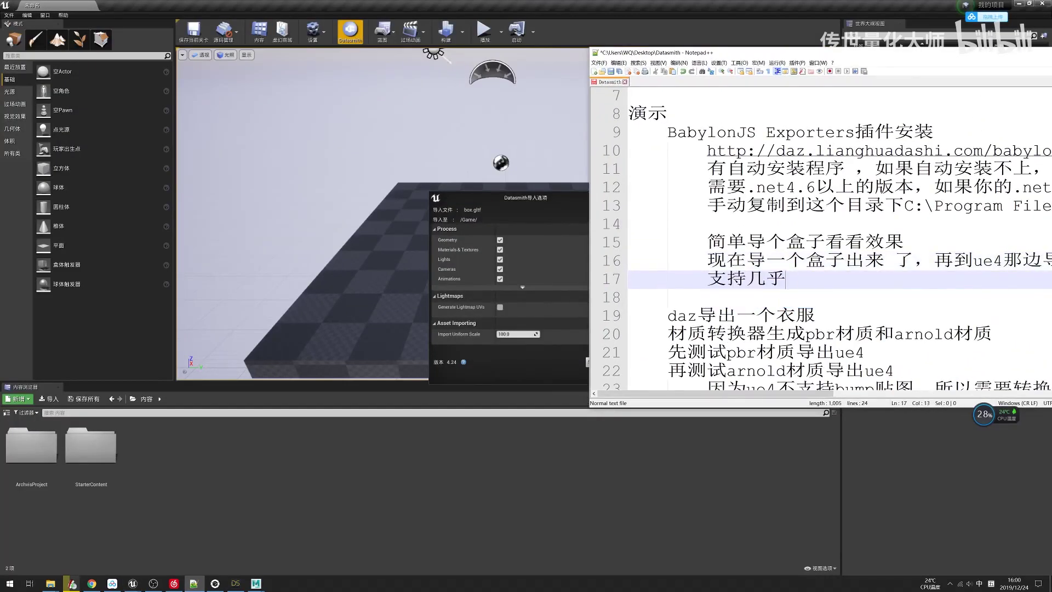
text(，材质贴图)
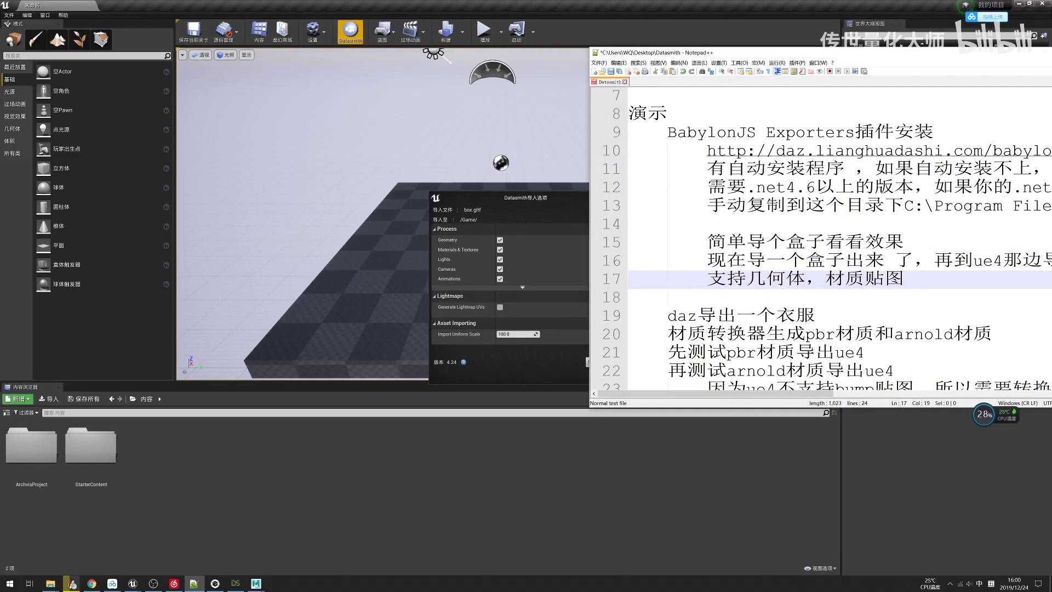
text(和灯光还有摄像)
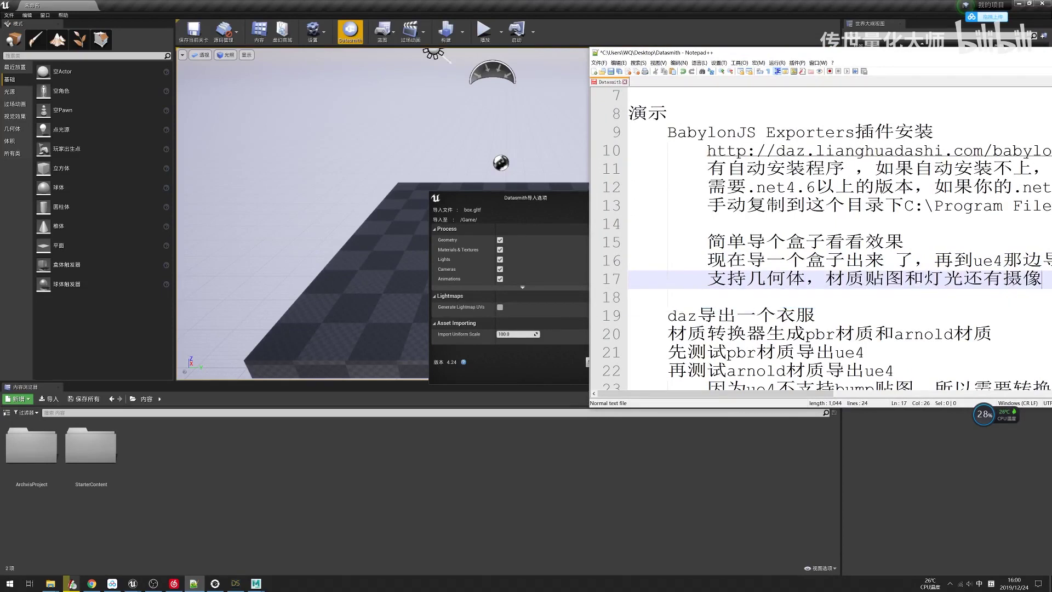
key(BackSpace)
text(相机)
Add the note '动画也支持。' and enable Generate Lightmap UVs in the import options
drag(871, 54, 828, 59)
key(Return)
text(动画也支持。)
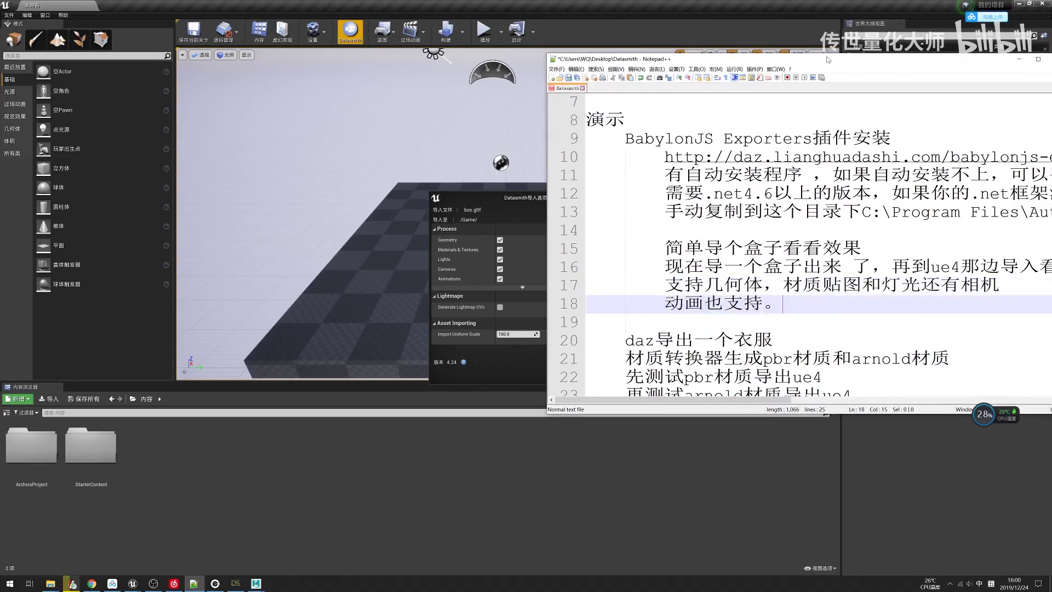
click(514, 194)
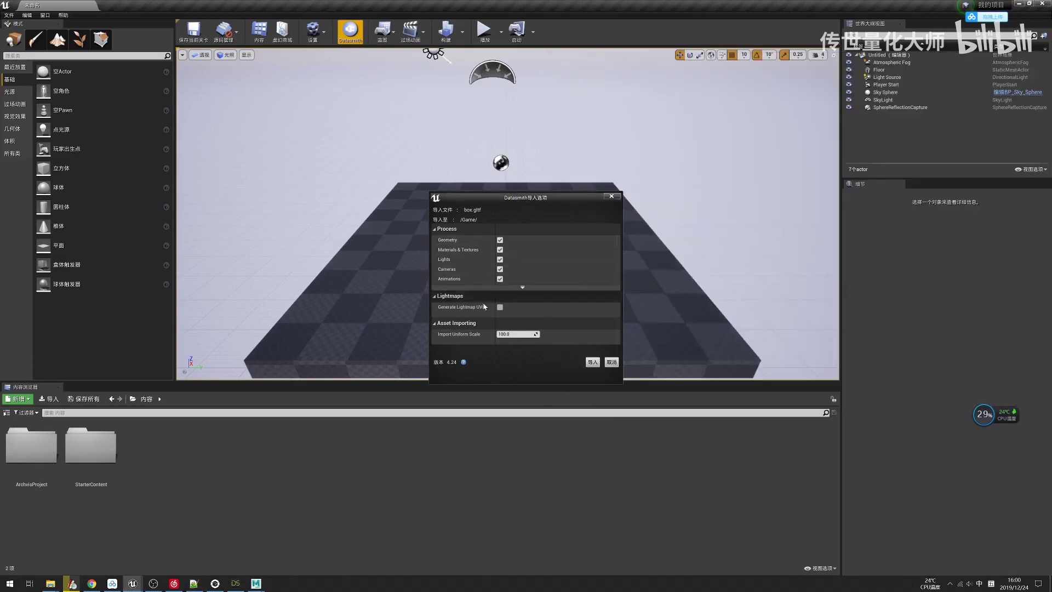
Import box.gltf into the level and open pCube1's parent aiStandardSurface1 material graph
click(593, 362)
double_click(208, 453)
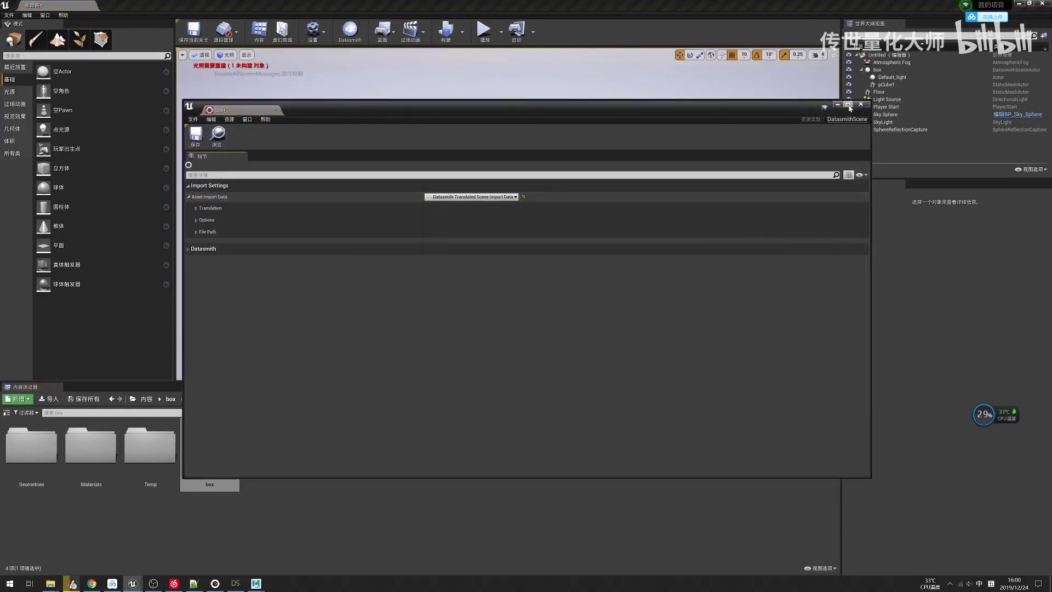
click(861, 104)
click(887, 84)
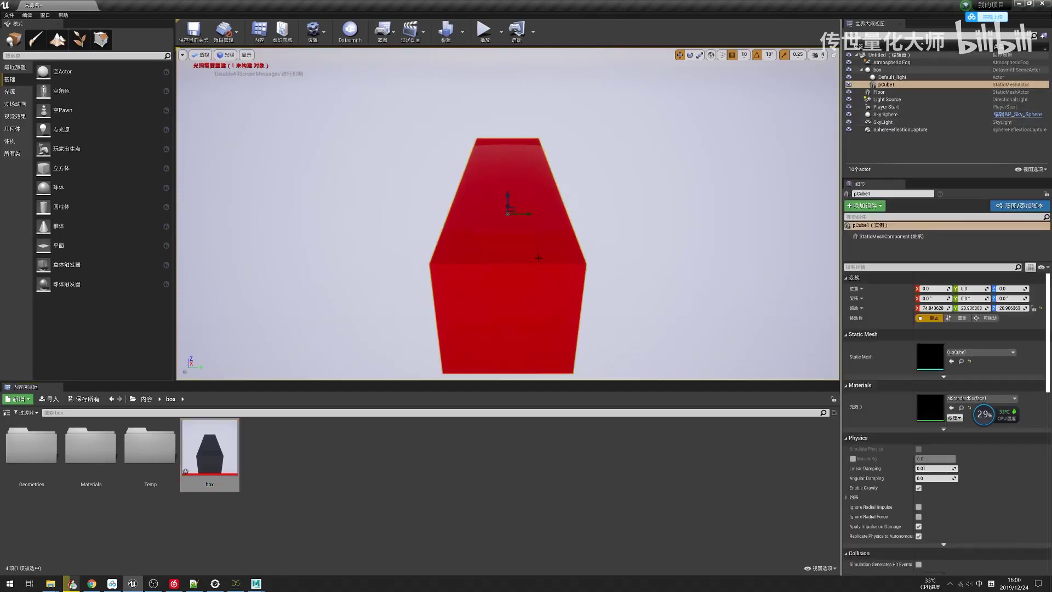
double_click(930, 408)
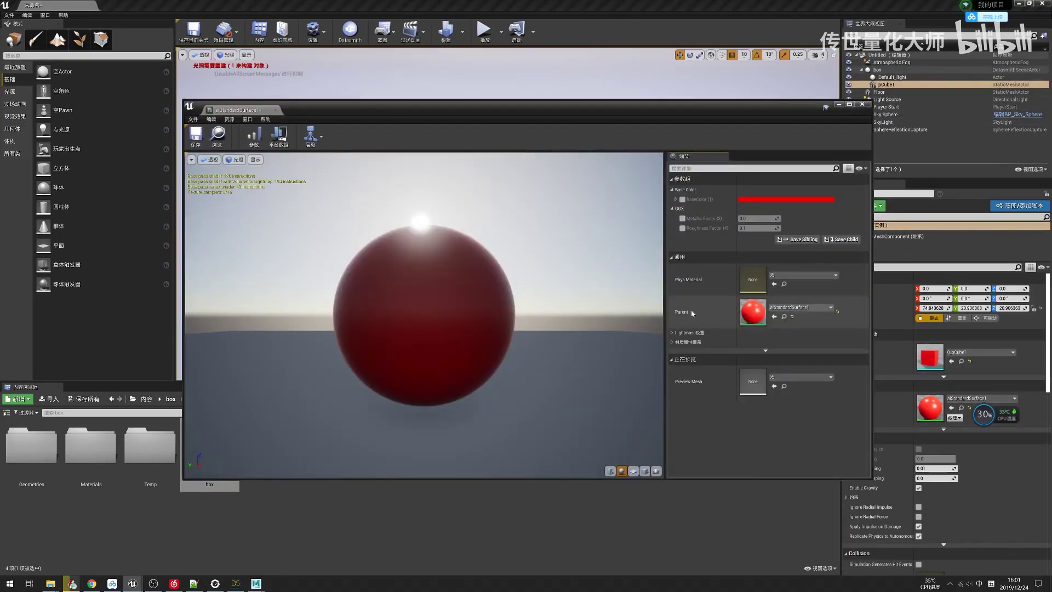
double_click(761, 318)
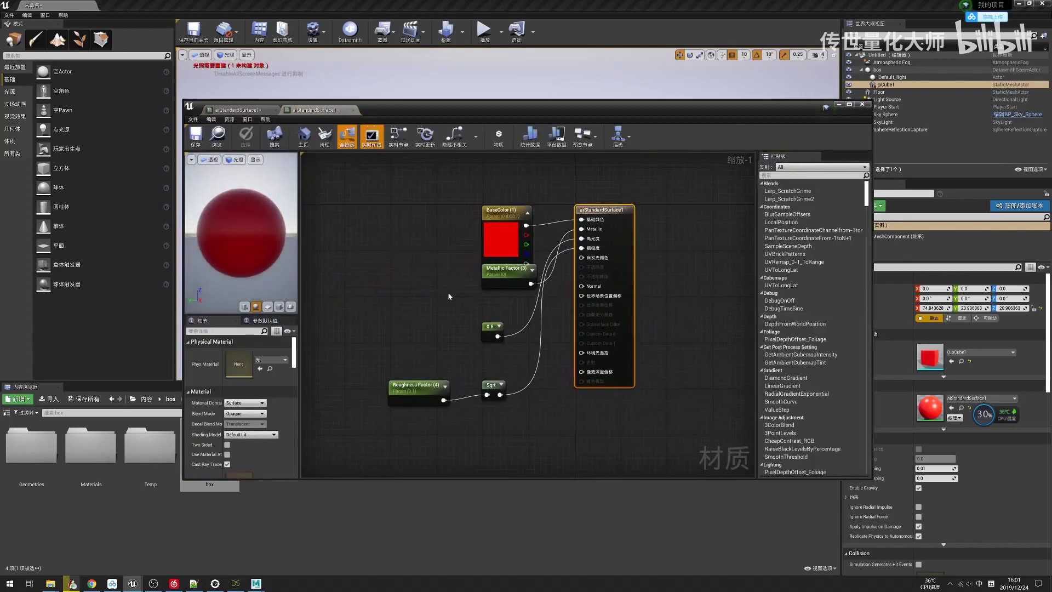
Add the note '好，arnoldSfrf 材质也进来了。' and go back to the material editor
click(193, 583)
key(Return)
text(好，)
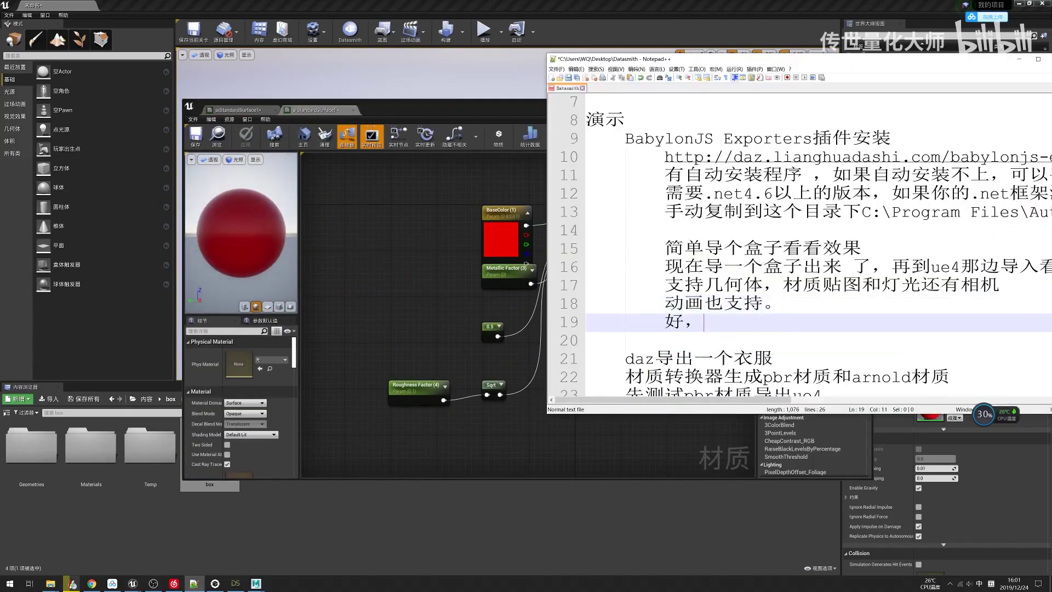
text(arnoldSfrf )
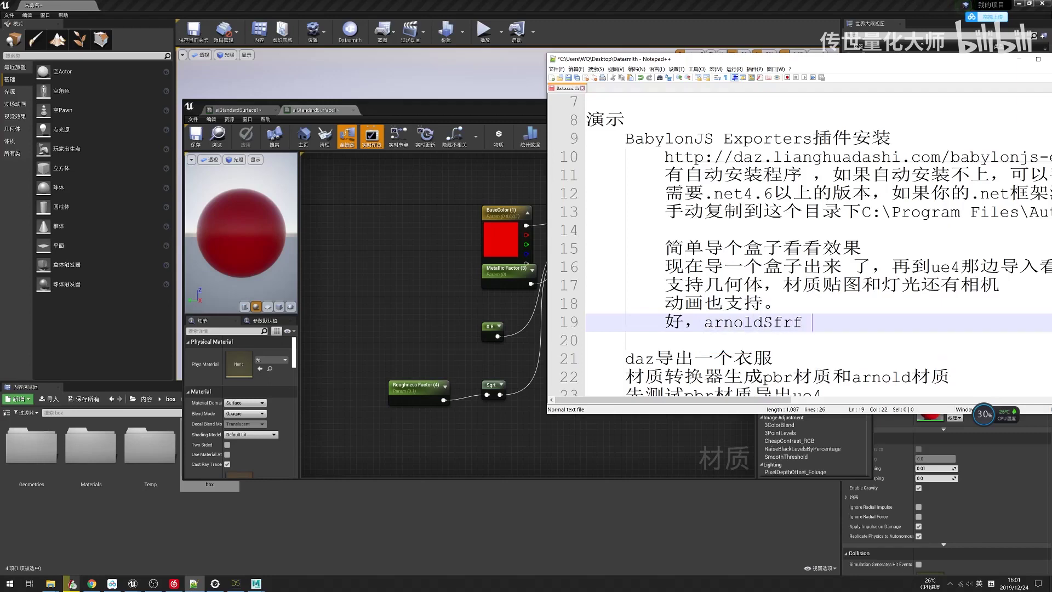
text(材质也fjg)
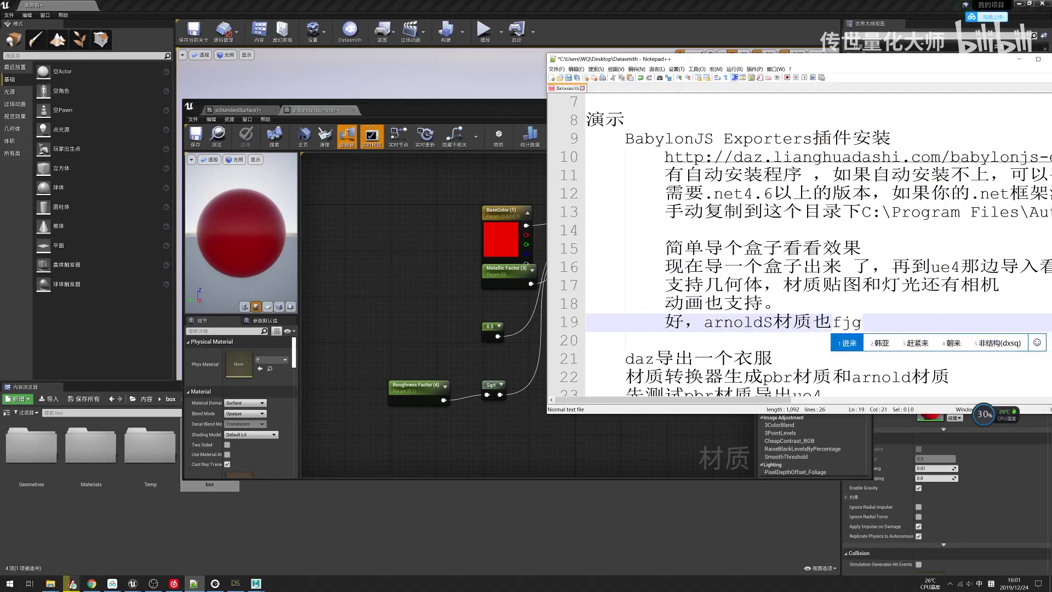
text(进来了。)
key(Return)
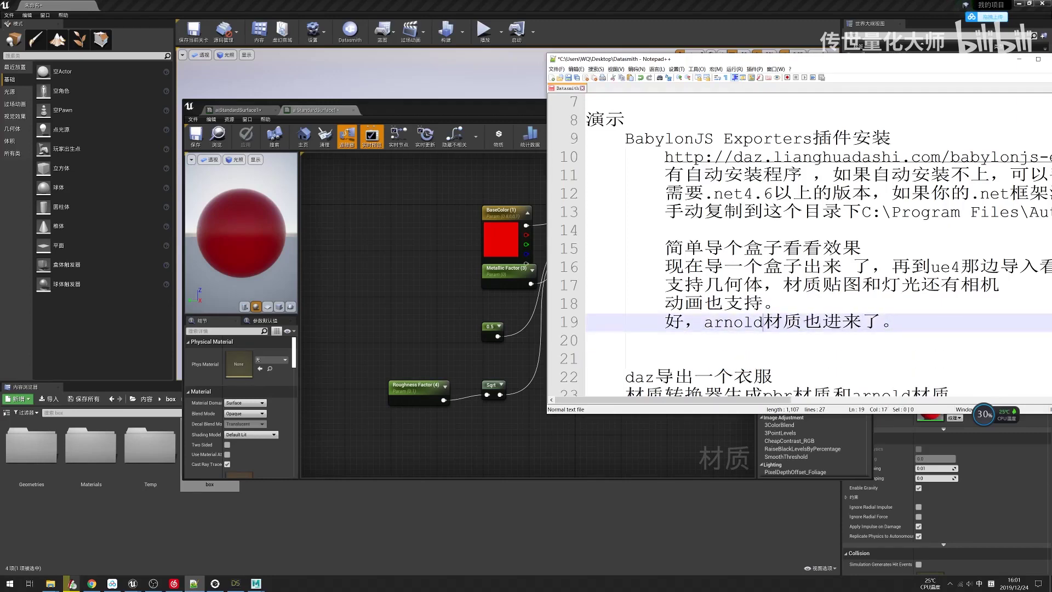
click(476, 116)
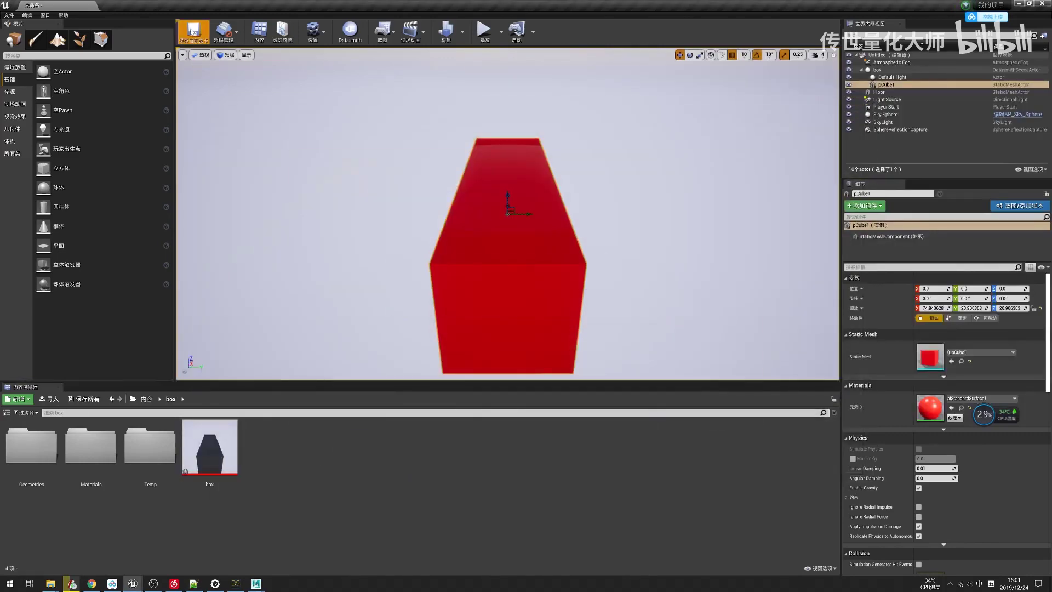
Save the level as NewMap, delete the pCube1 actor, and force-delete the box asset
click(194, 31)
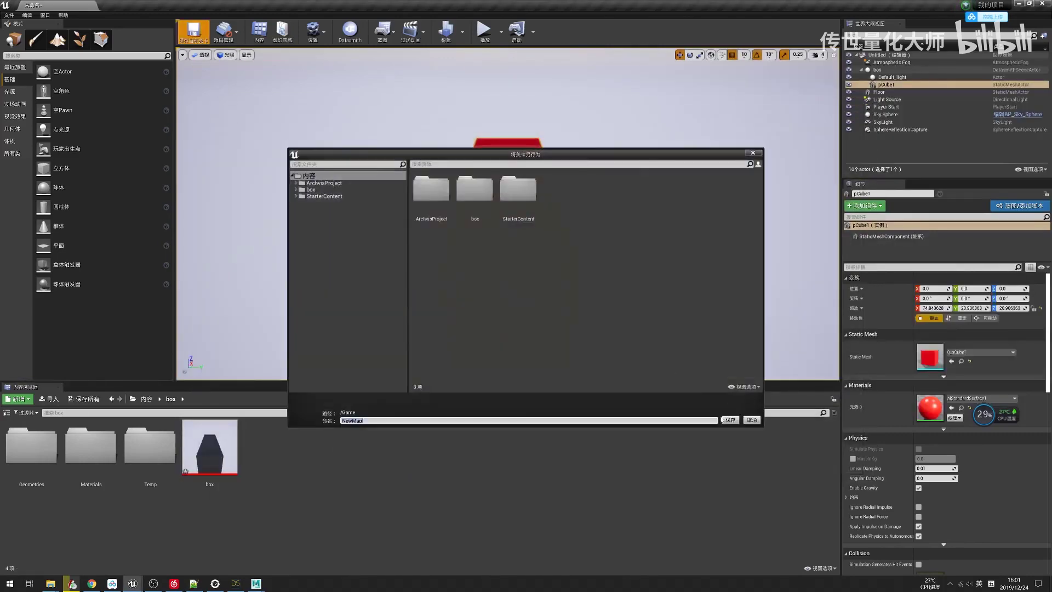
key(Return)
key(Delete)
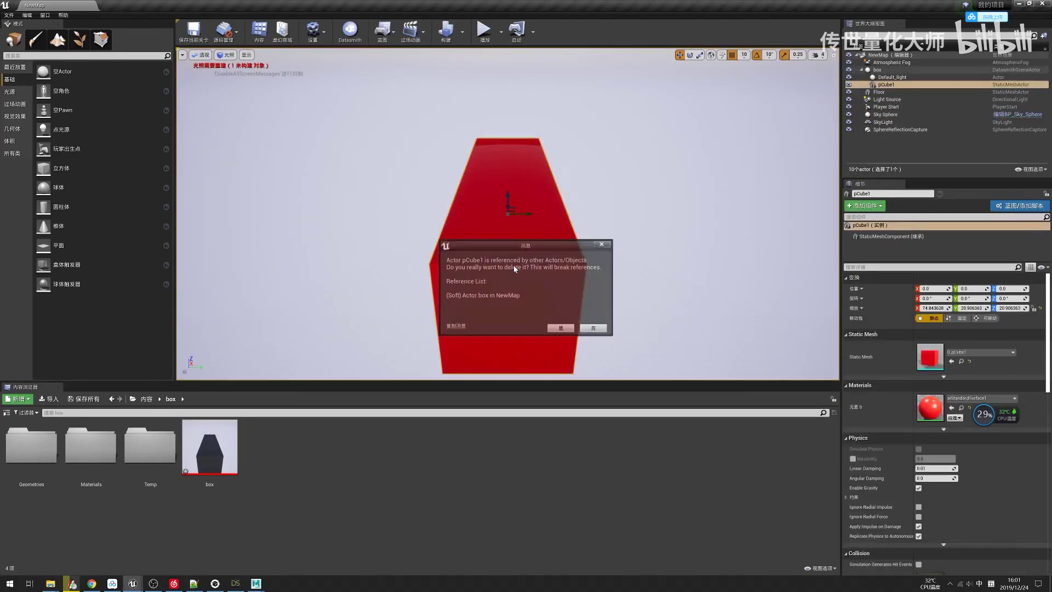
click(559, 328)
click(209, 453)
key(Delete)
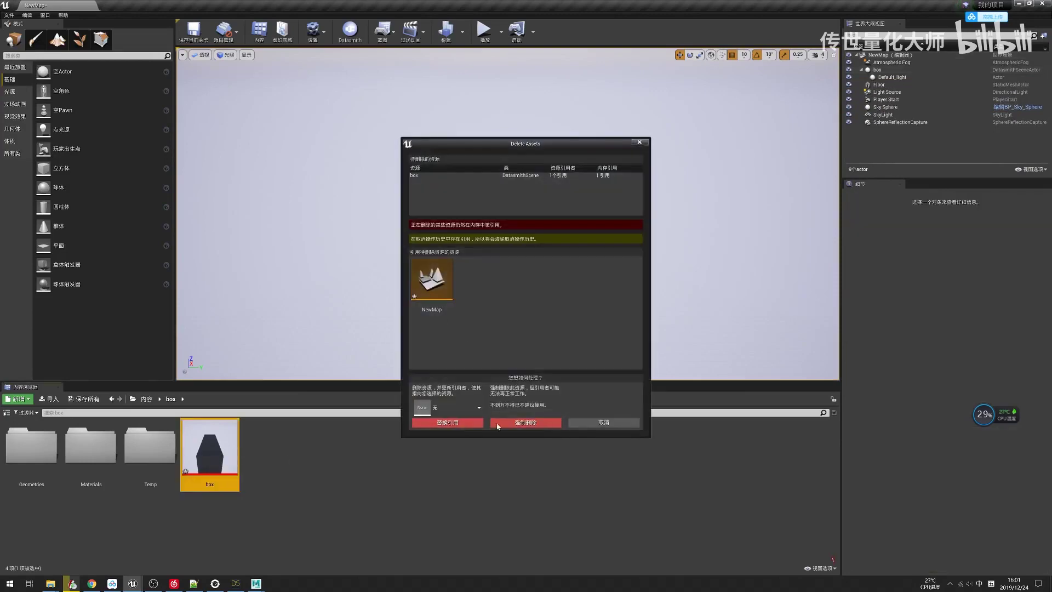
click(529, 422)
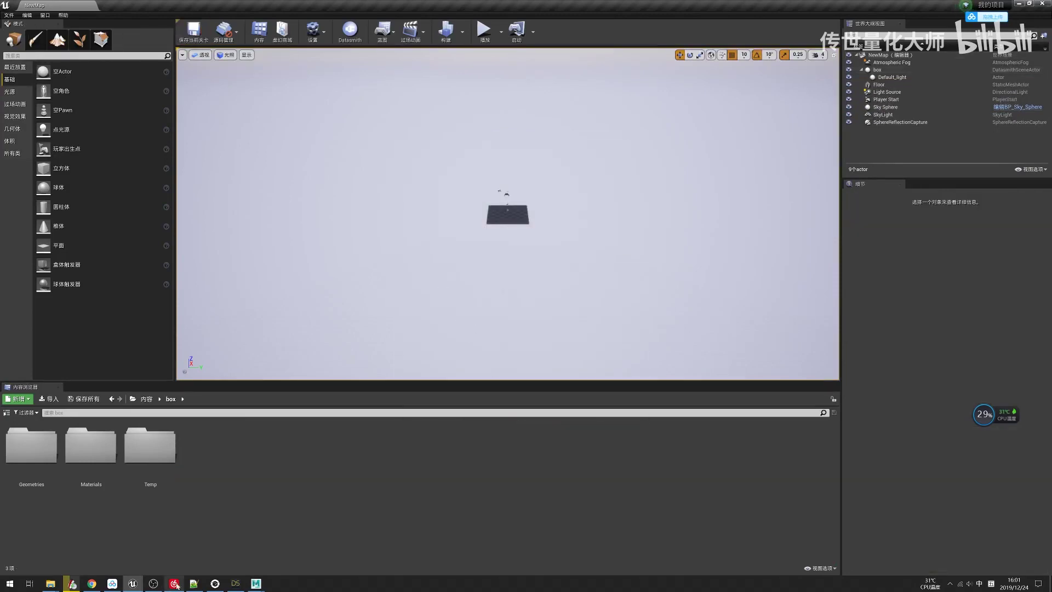
Bring the Notepad++ notes to the front and maximize the window
click(194, 583)
drag(762, 54, 525, 54)
double_click(525, 54)
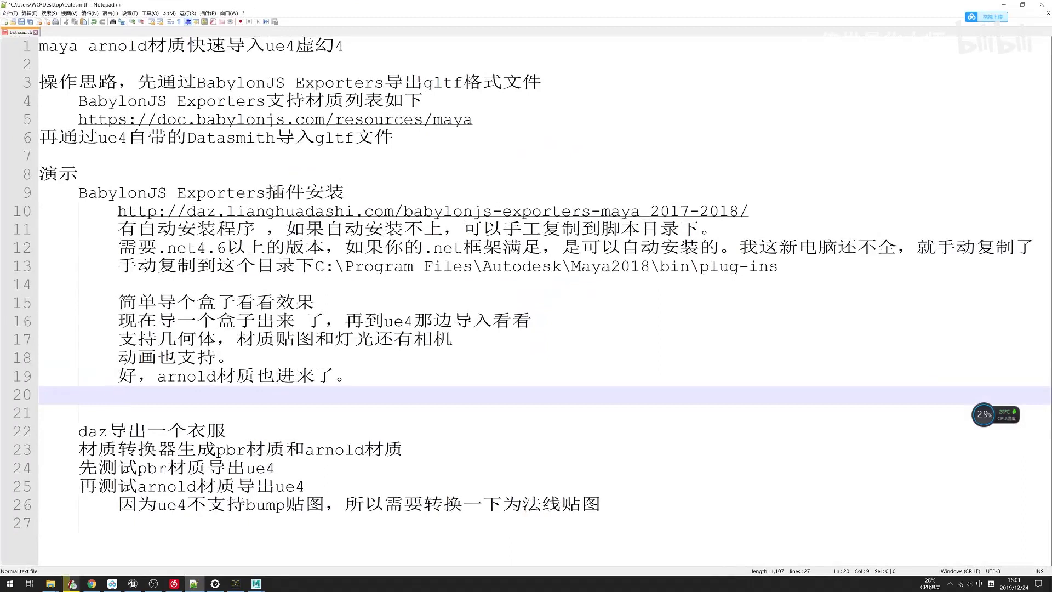
Add '现在导个复杂 一点' on line 21, then view the Hanfu outfit in DAZ Studio
key(Down)
text(现在导个r)
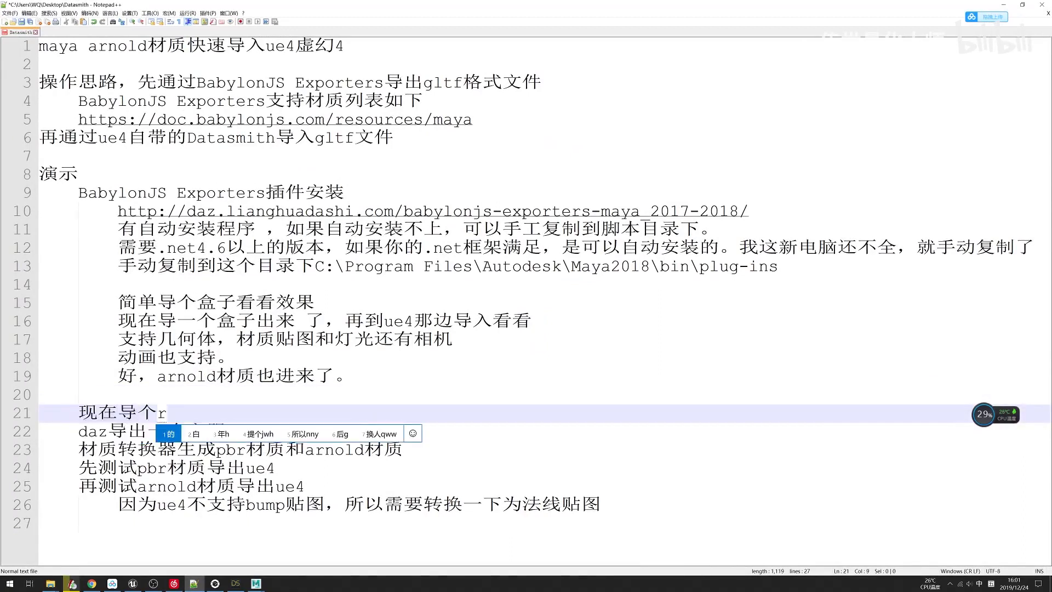
text(复杂 一点的)
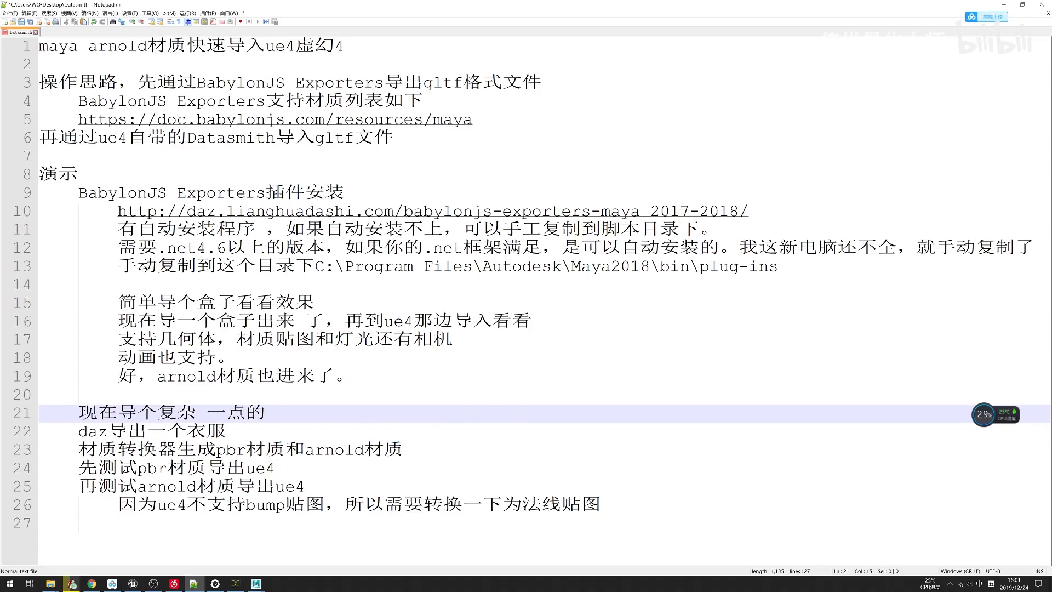
drag(226, 431, 79, 431)
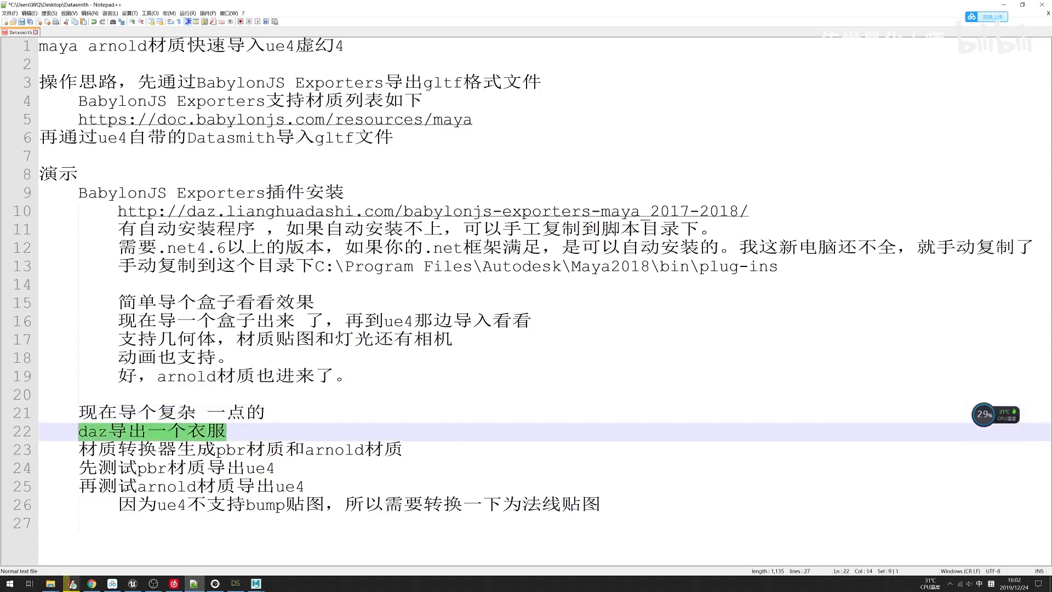
click(236, 583)
drag(104, 88, 348, 251)
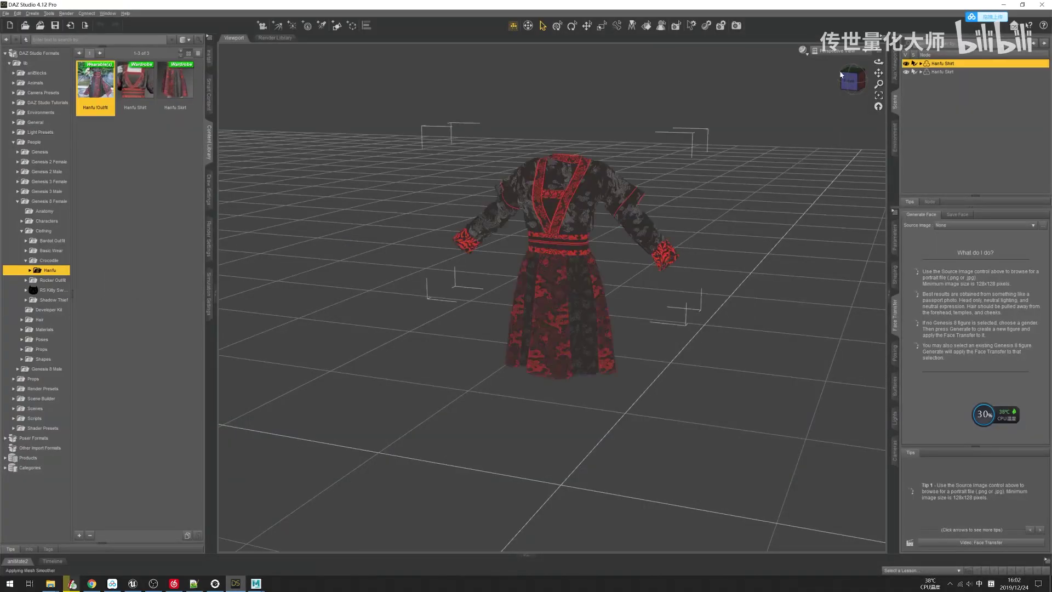
Apply the Hanfu Shirt Blue and Hanfu Skirt Blue material presets
drag(878, 61, 184, 305)
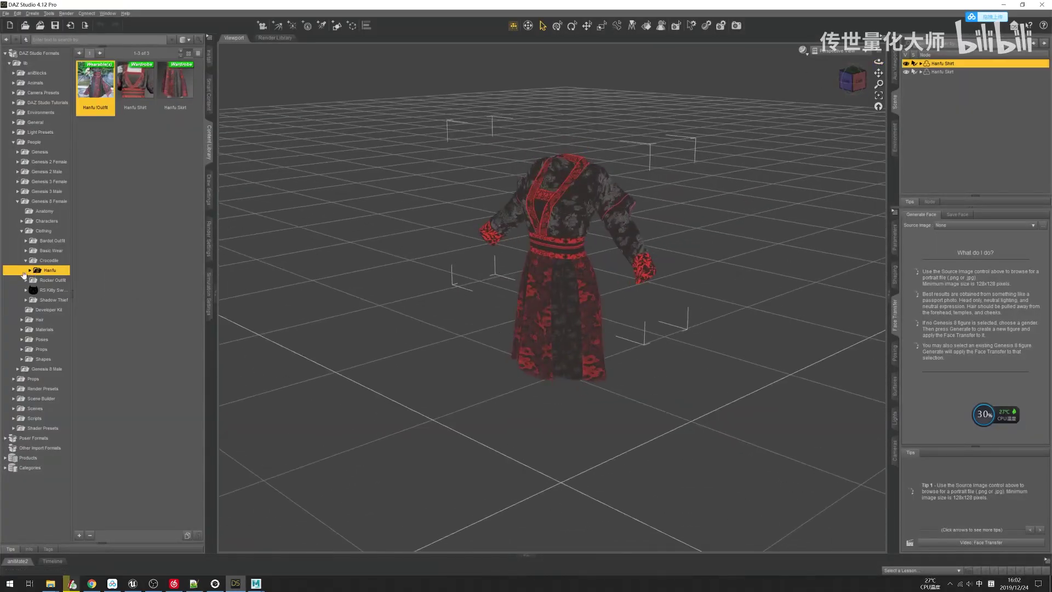
click(30, 270)
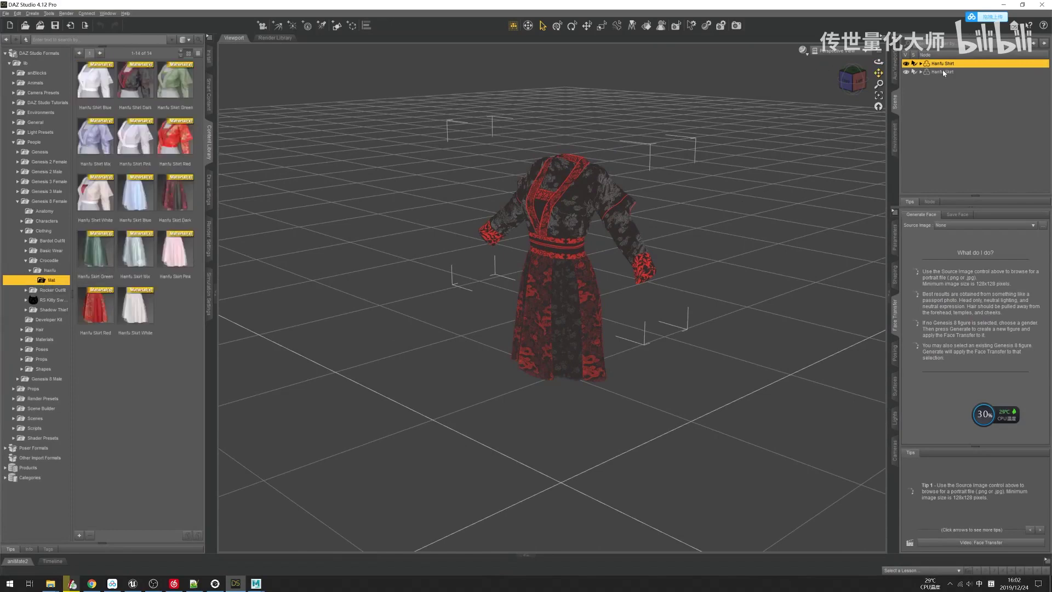
double_click(113, 92)
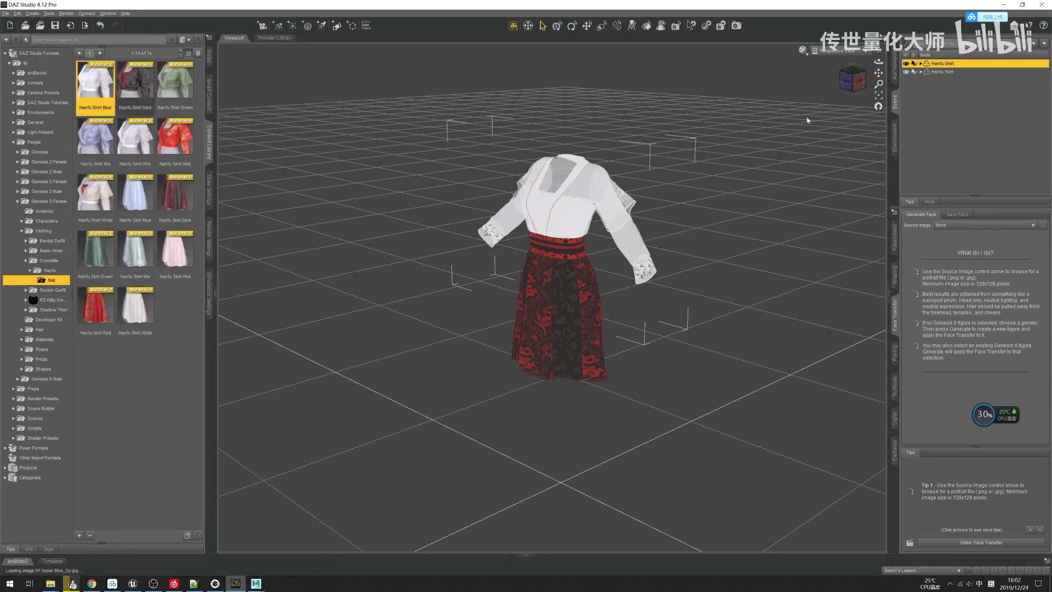
double_click(136, 192)
drag(879, 62, 973, 87)
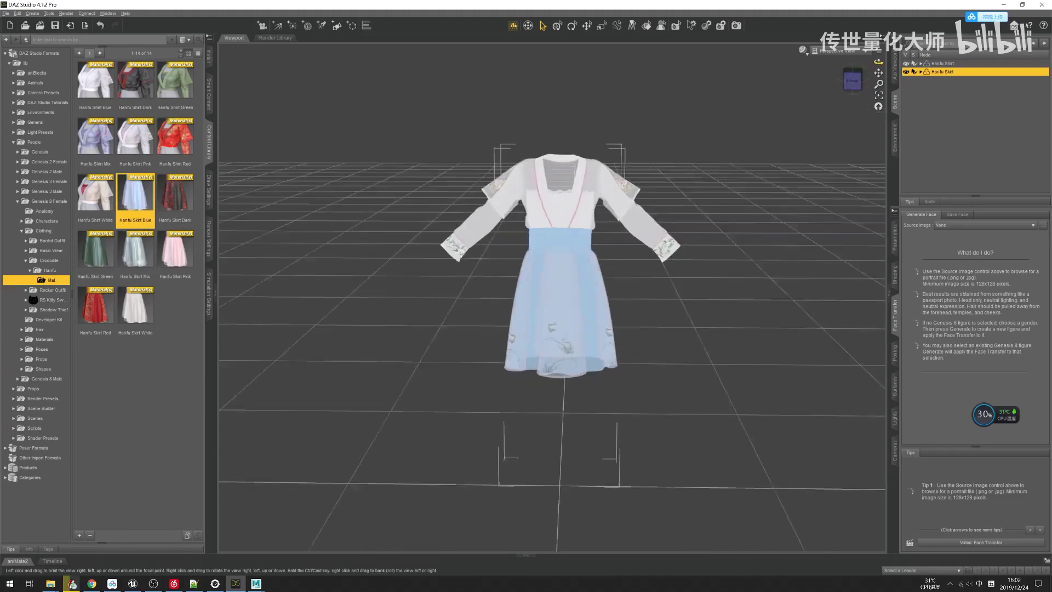
Export the Hanfu outfit as cloth.fbx with the default FBX options
click(942, 64)
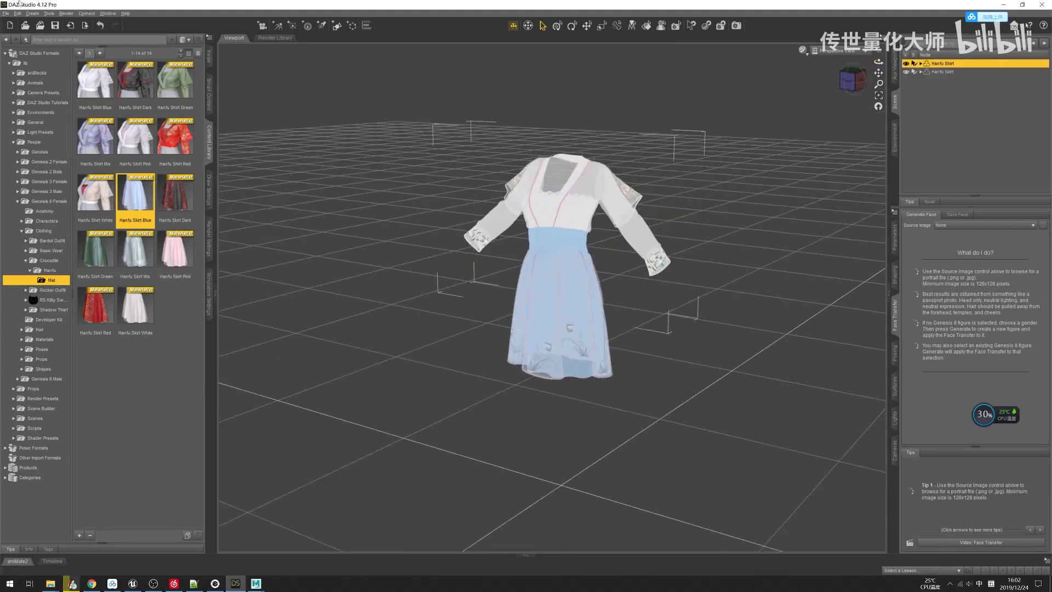
click(6, 13)
click(19, 111)
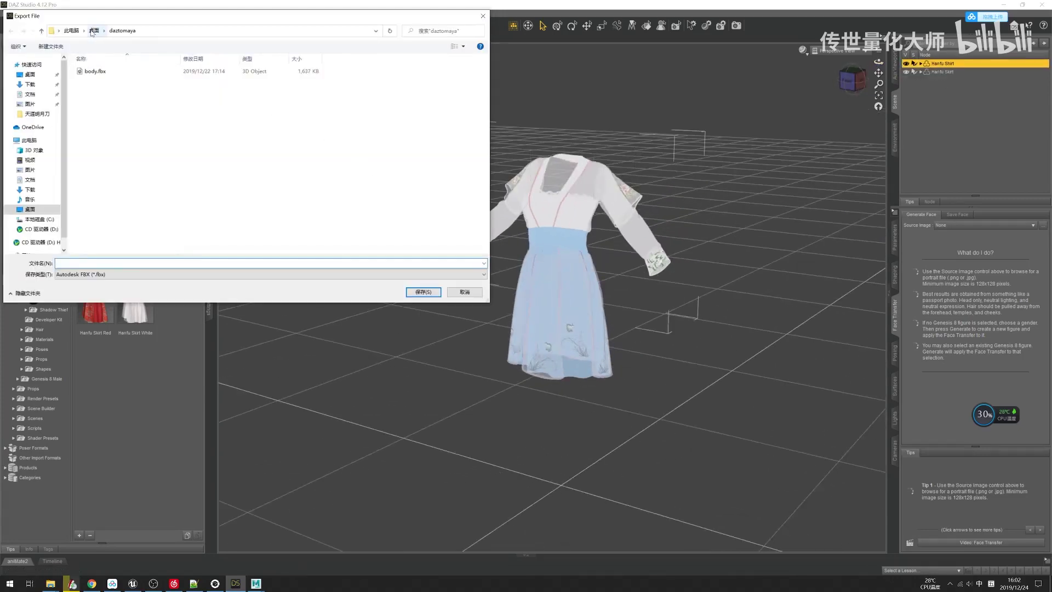
text(cl)
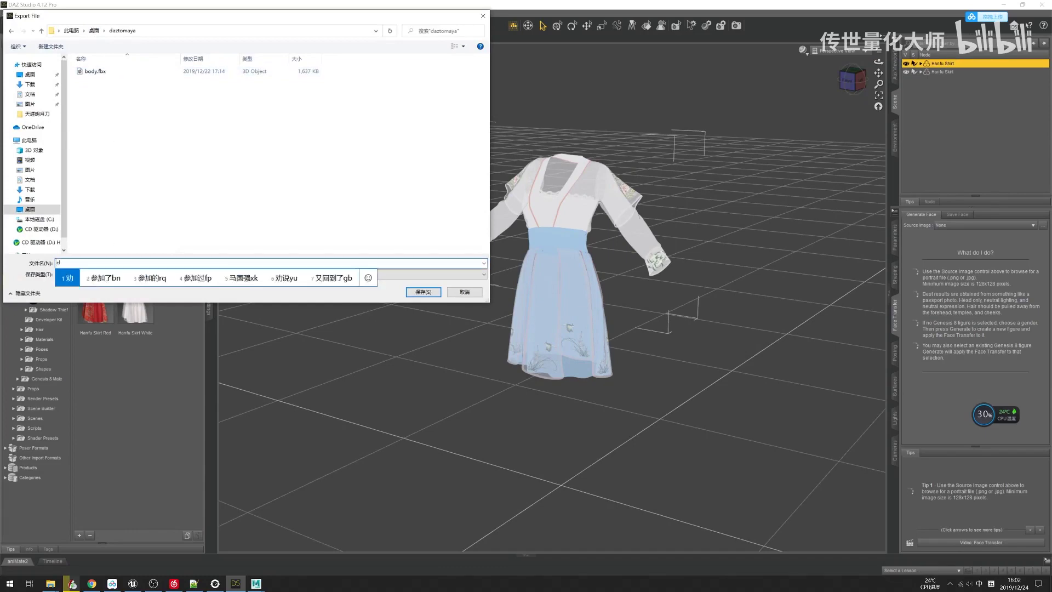
text(oth)
key(Return)
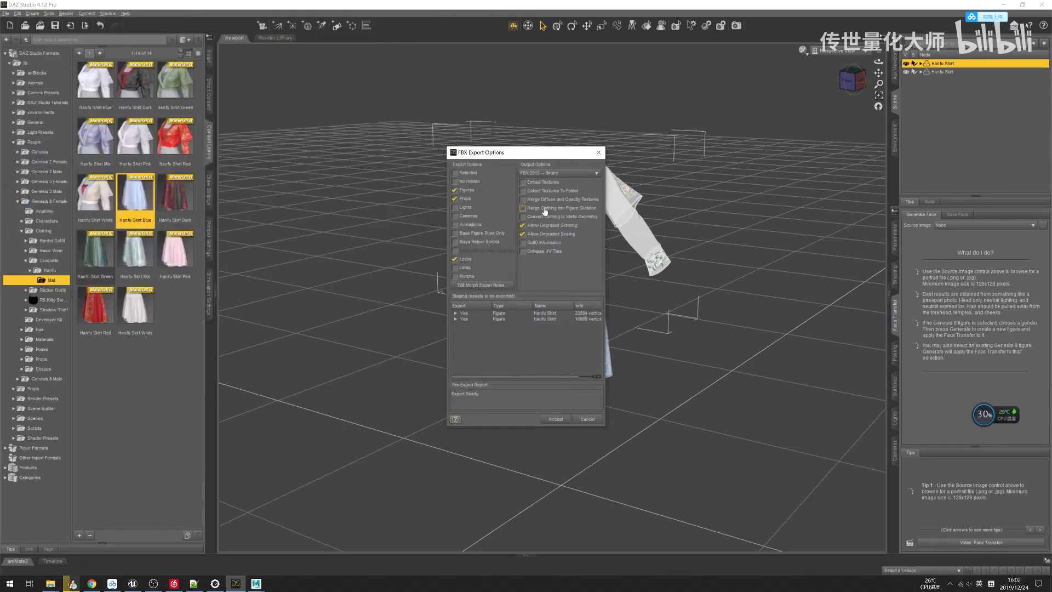
click(554, 420)
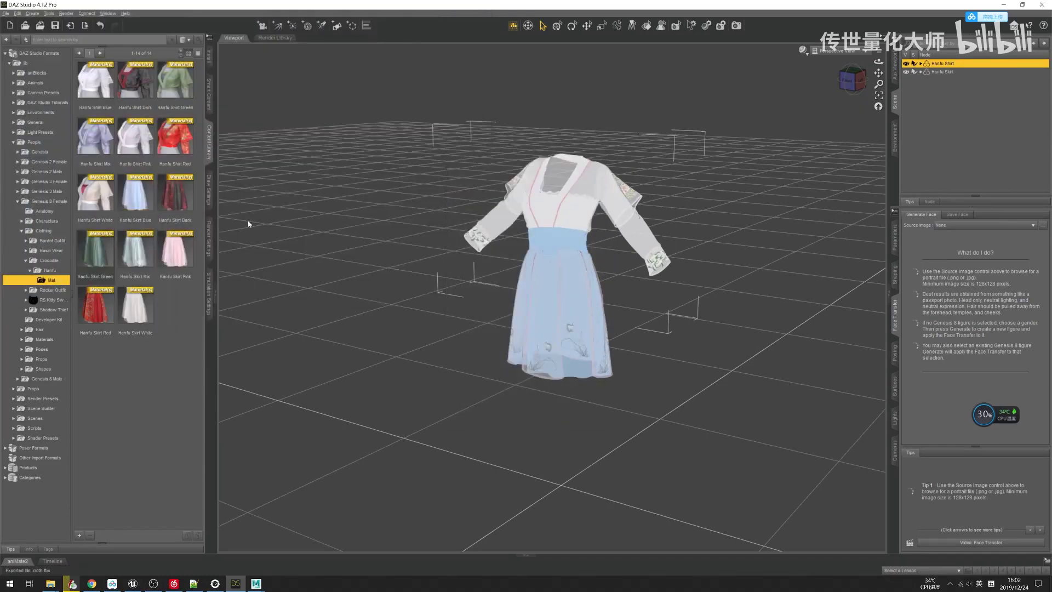
Save the DAZ scene as cloth.duf and return to the notes
click(5, 13)
click(201, 83)
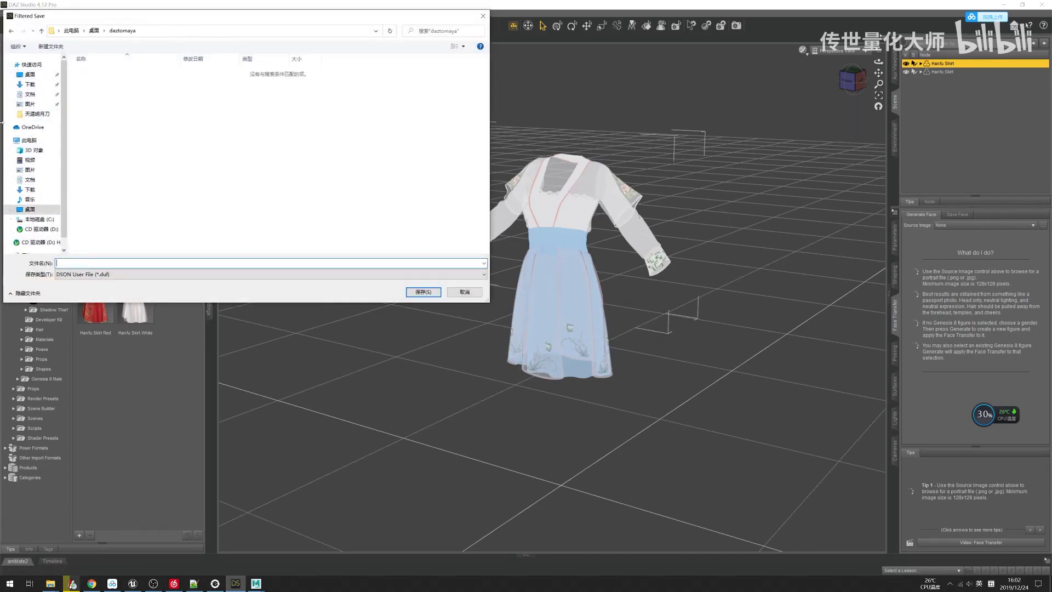
text(cloth)
key(Return)
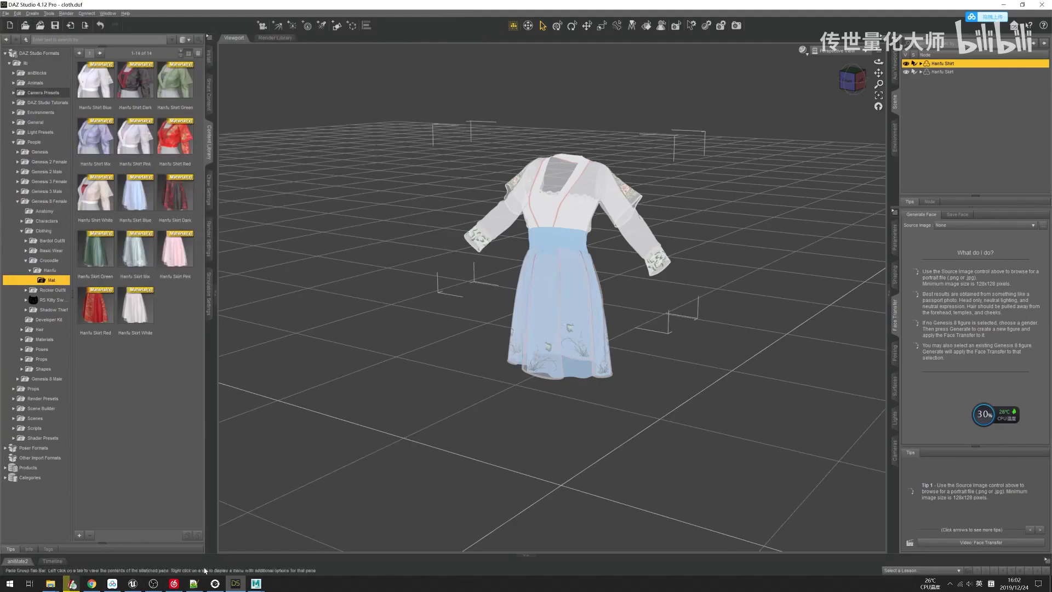
click(194, 583)
Convert cloth.duf from daztomaya into material scripts with the DazStudio material converter
drag(405, 449, 79, 449)
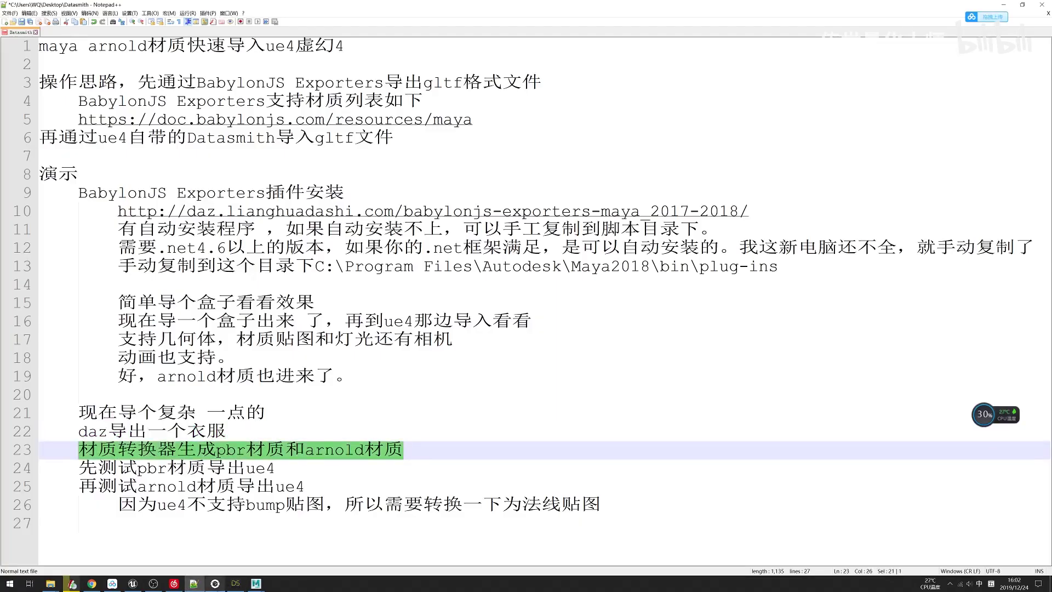
click(215, 583)
click(446, 312)
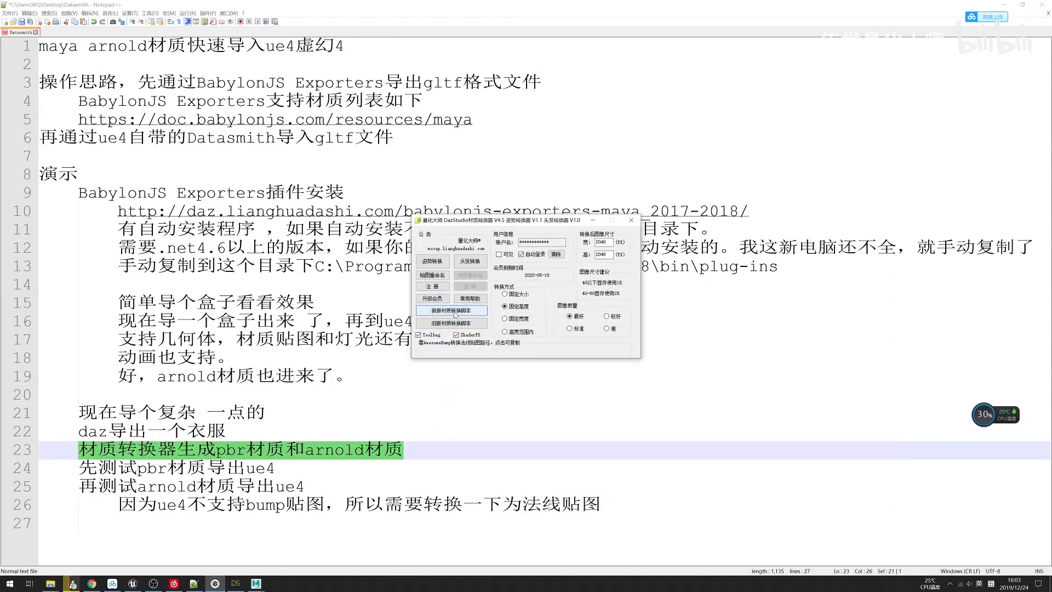
click(455, 314)
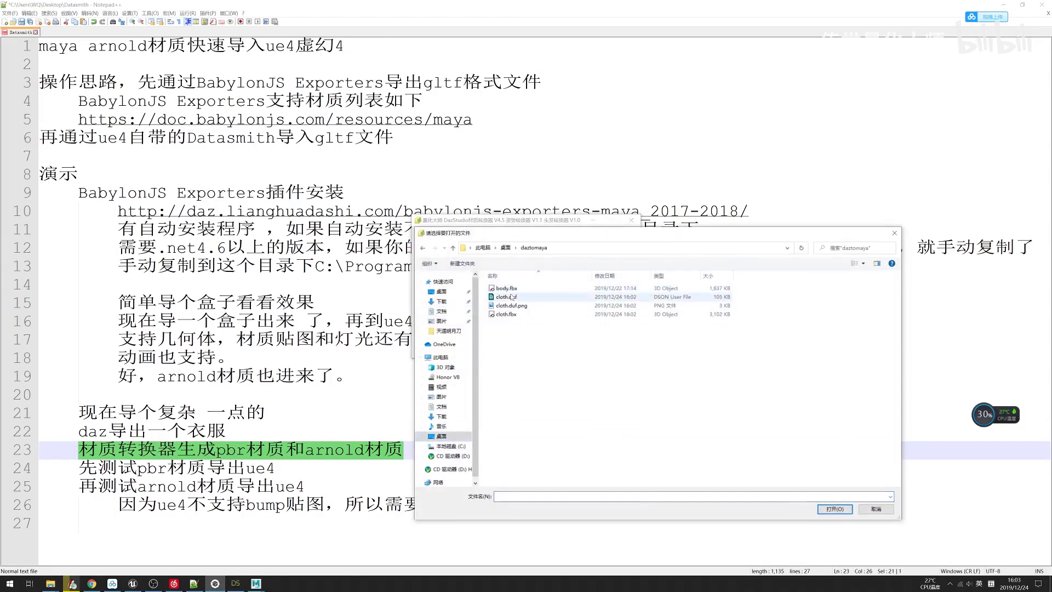
double_click(512, 296)
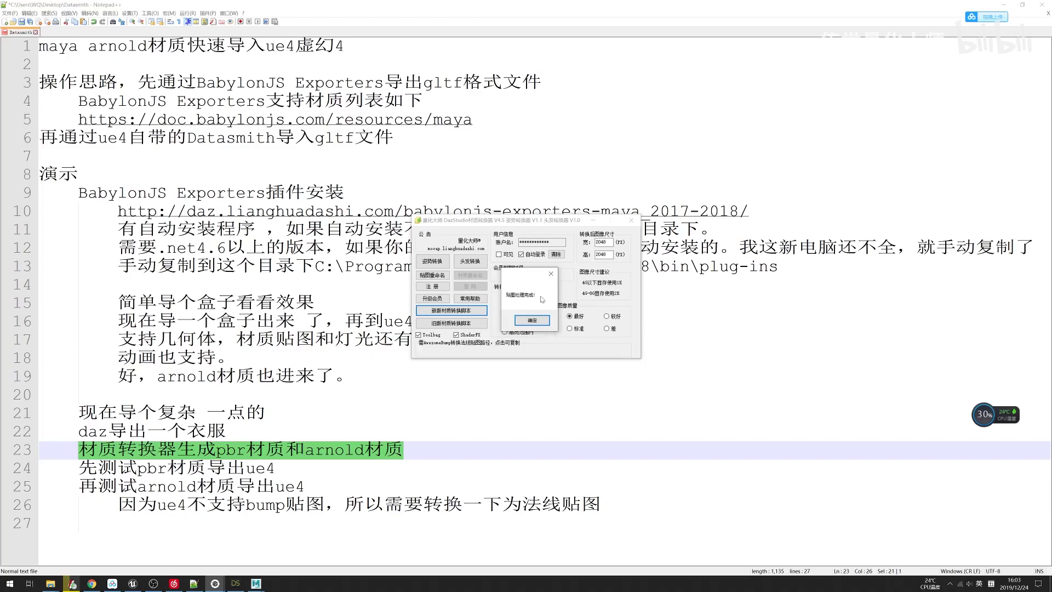
click(533, 320)
click(631, 220)
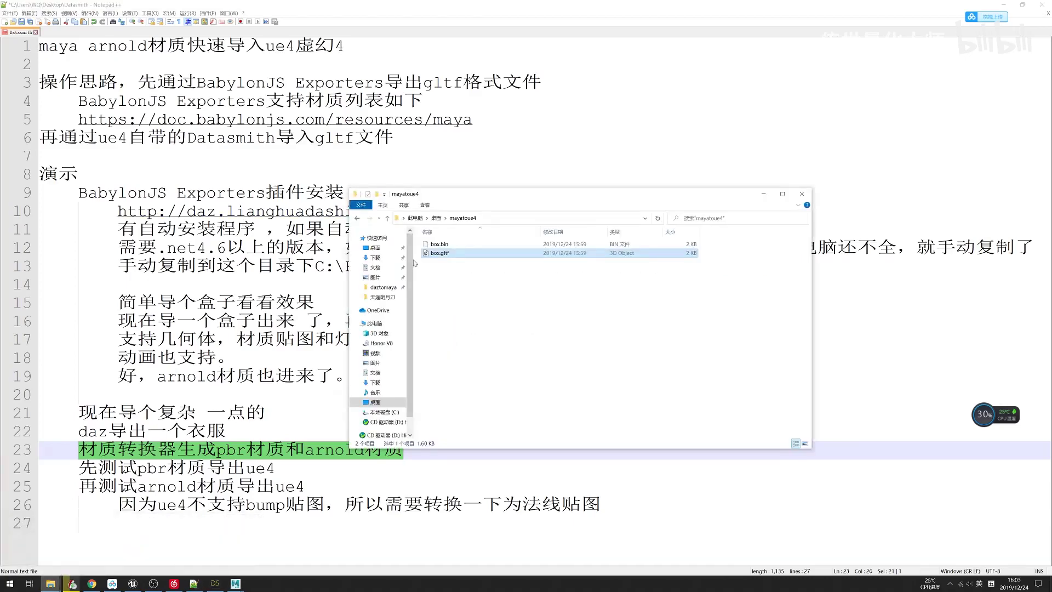
Check the generated Texture folder inside daztomaya
click(383, 287)
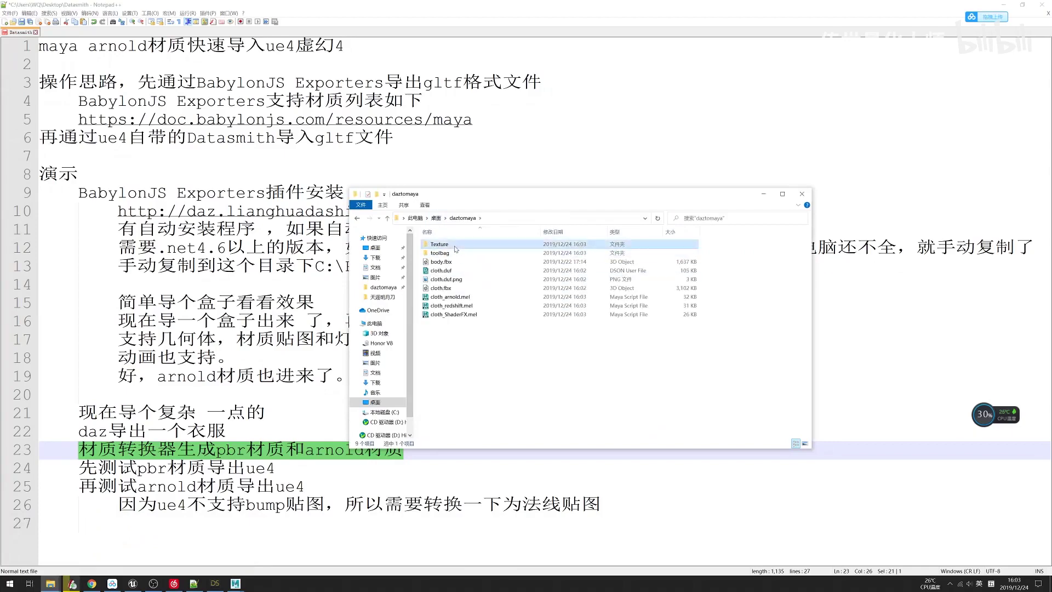
double_click(438, 243)
key(alt+Left)
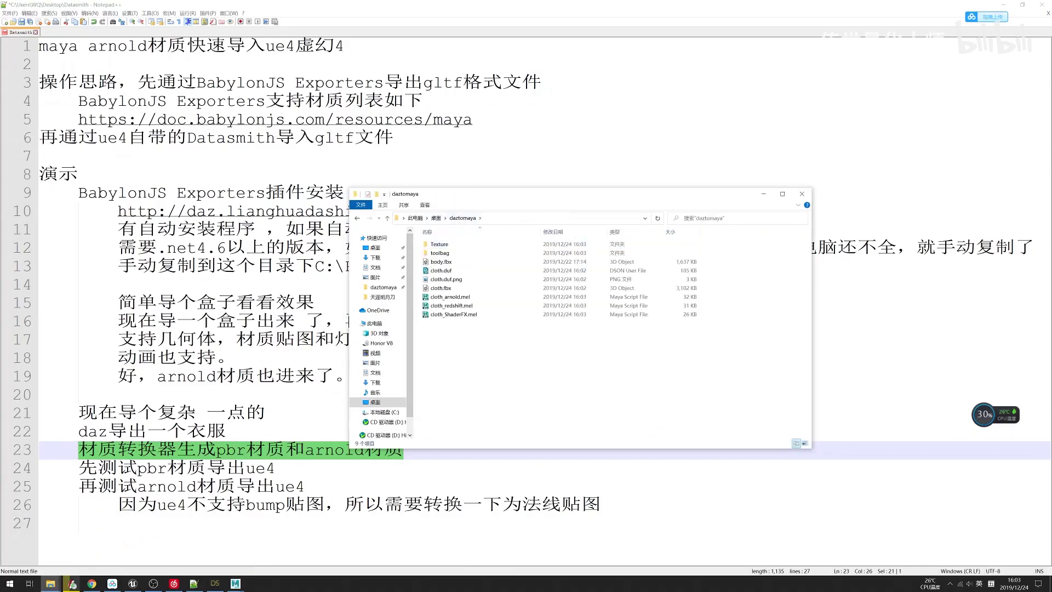
Delete the PBR test line from the notes, then start a new empty Maya scene
click(266, 468)
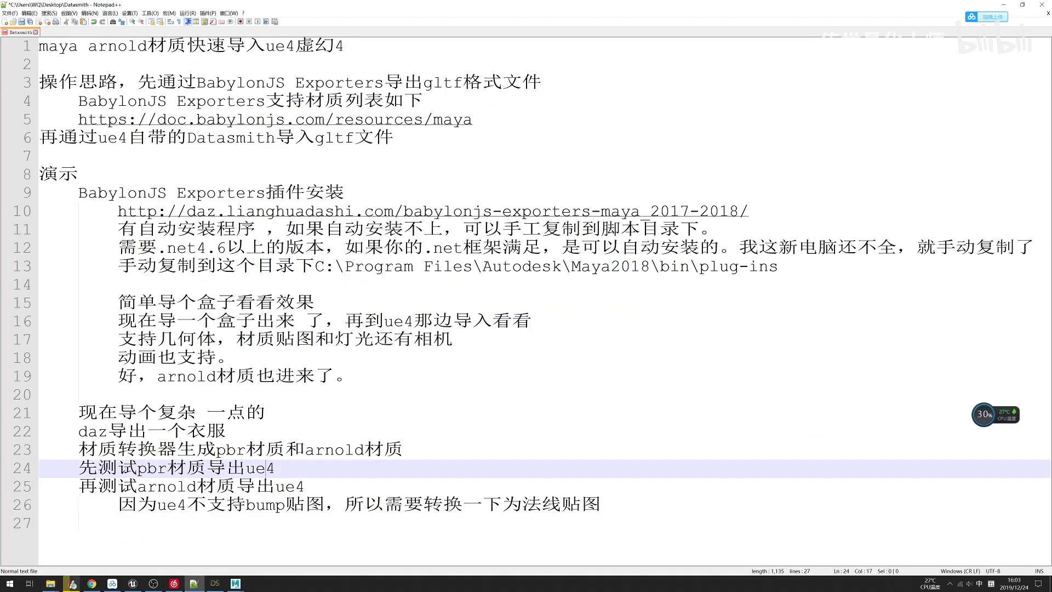
drag(306, 486, 97, 486)
shift+click(80, 468)
key(BackSpace)
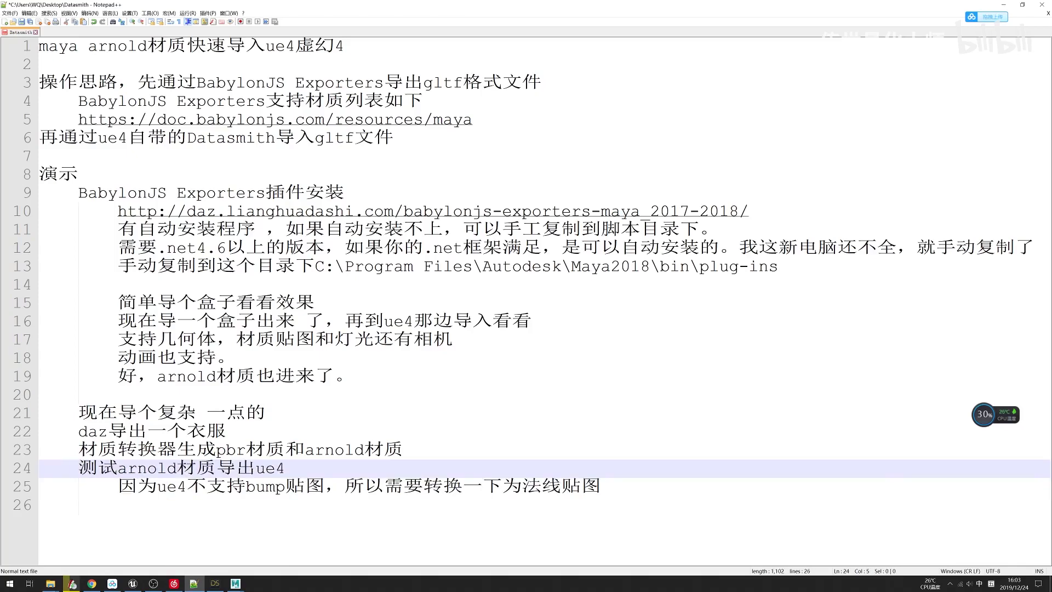
drag(80, 468, 284, 468)
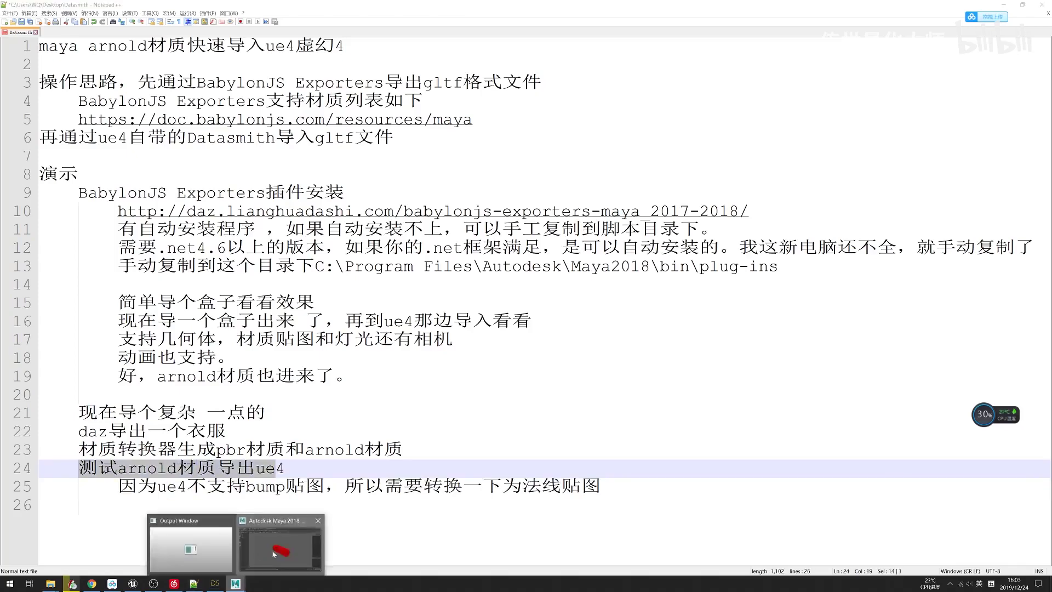
click(236, 583)
click(57, 29)
Start a fresh scene without saving and import cloth.fbx, shown with textures
click(527, 295)
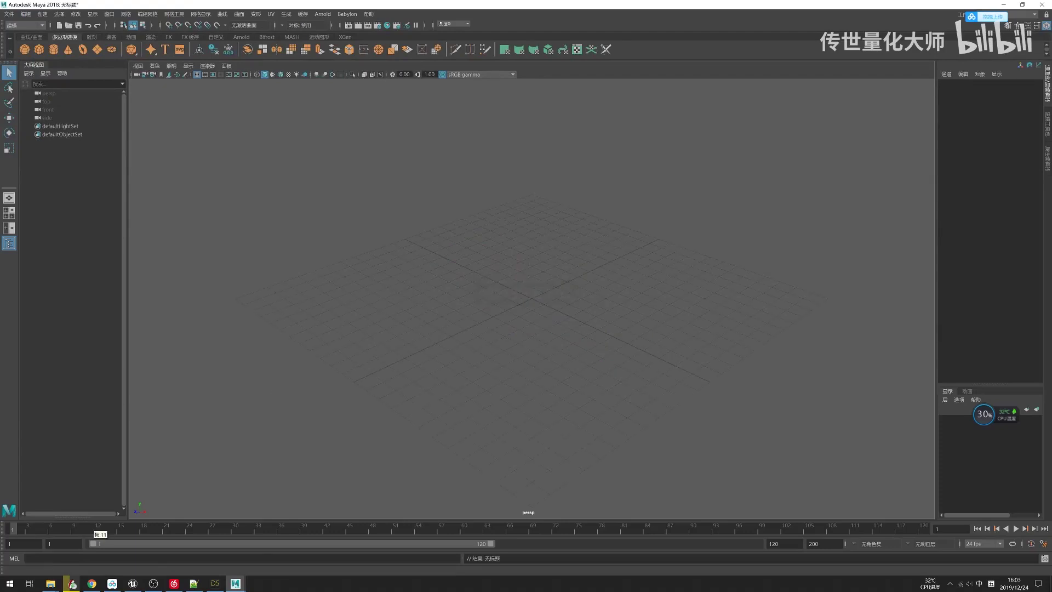
click(44, 548)
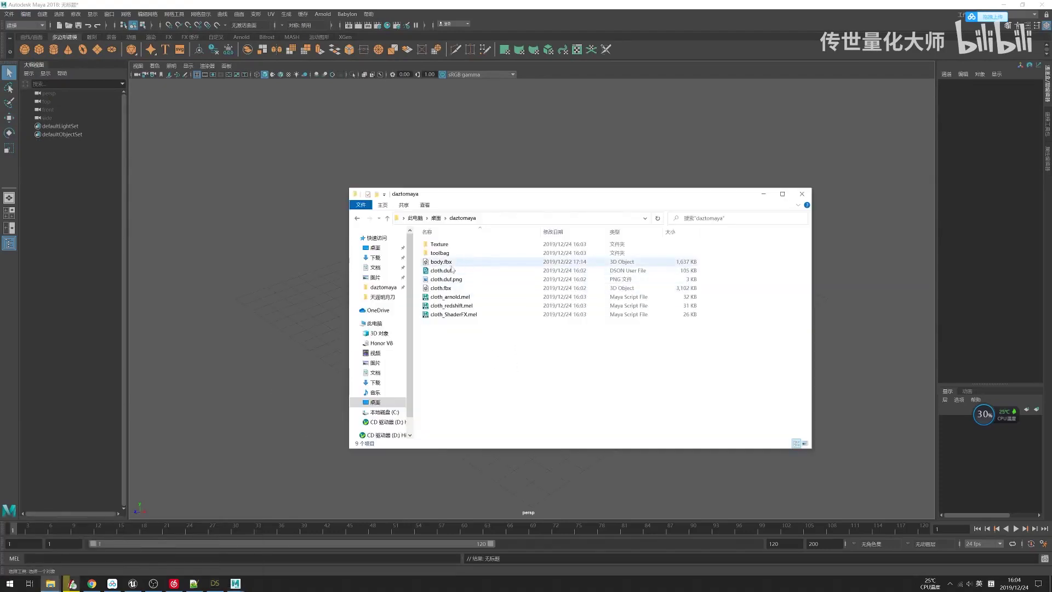
drag(441, 287, 303, 300)
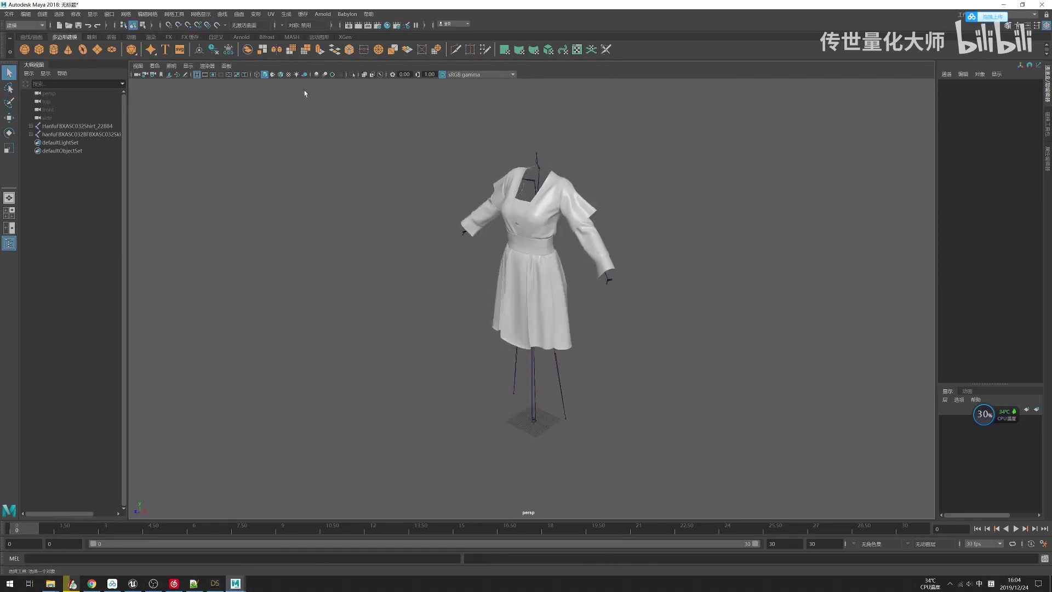
click(289, 74)
mouse_move(548, 247)
alt+mouse_down()
mouse_move(463, 284)
mouse_move(688, 289)
mouse_move(674, 285)
alt+mouse_up()
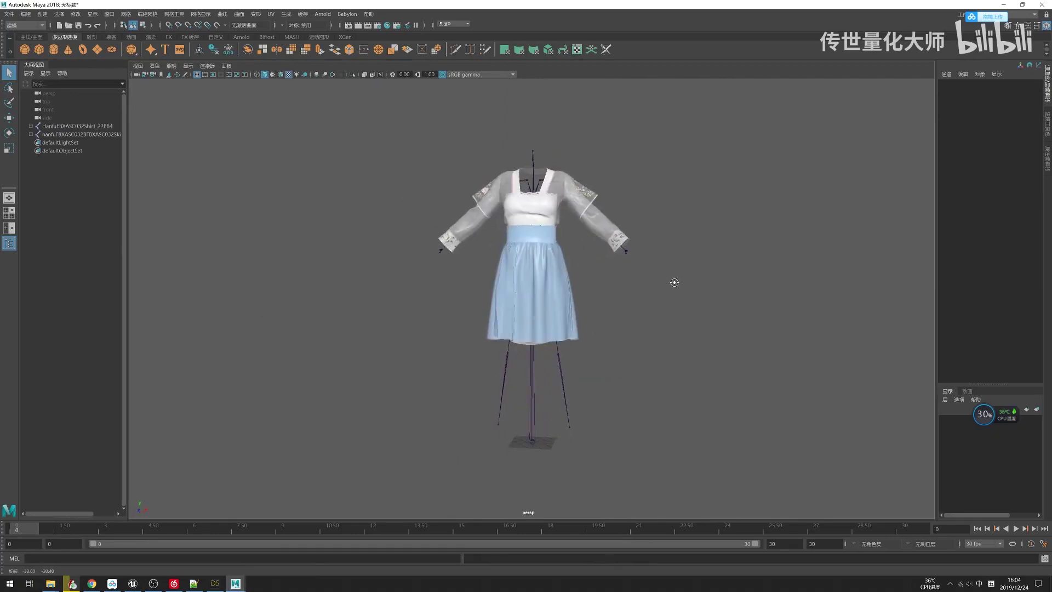
Apply the dress's Arnold materials by dropping cloth_arnold.mel into the viewport
click(66, 553)
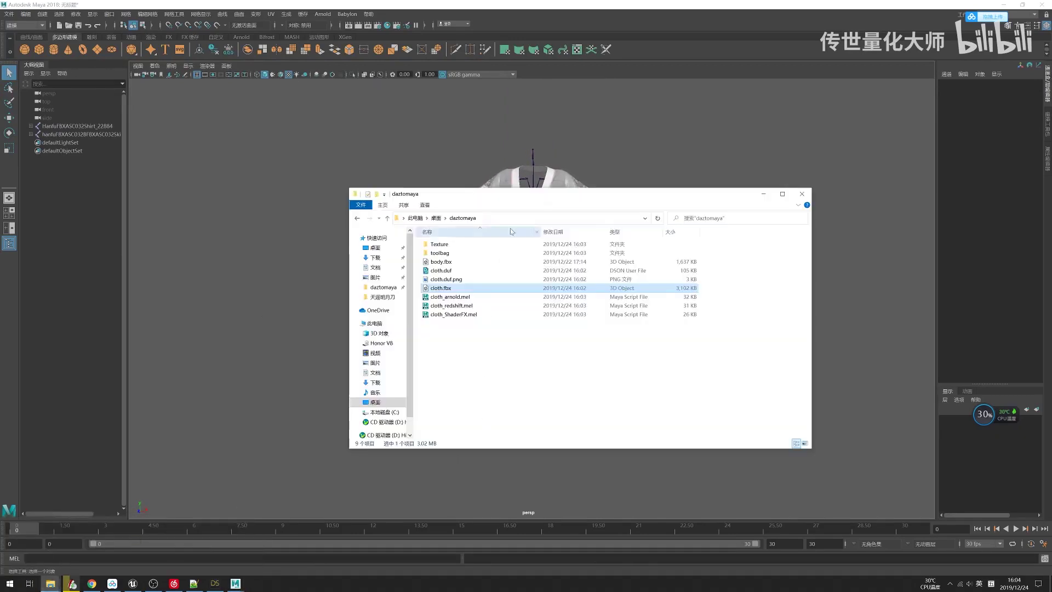
drag(493, 189, 791, 219)
drag(746, 323, 384, 252)
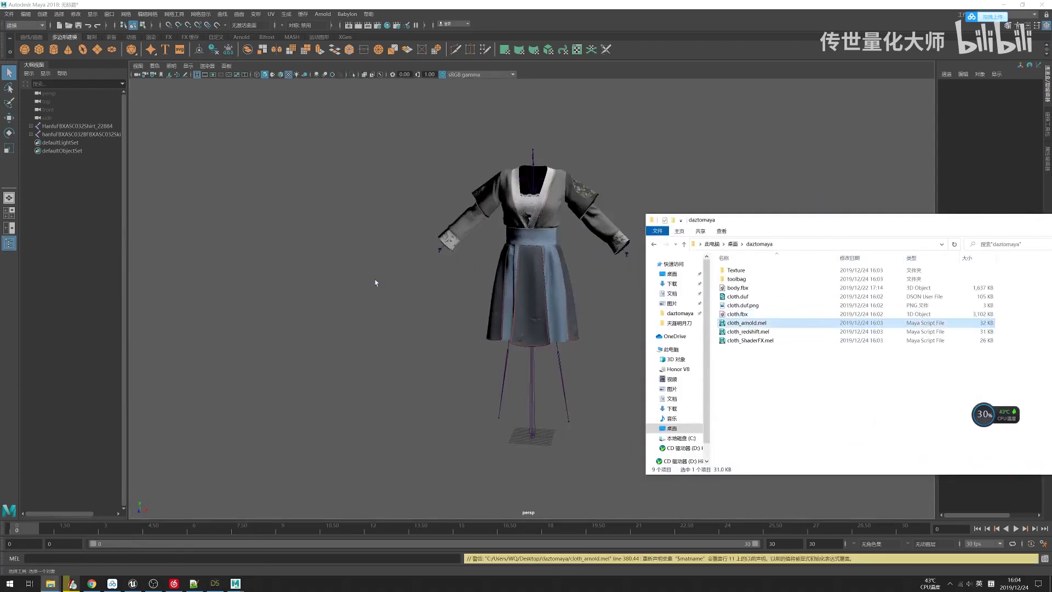
mouse_move(558, 221)
alt+mouse_down()
mouse_move(646, 305)
mouse_move(338, 236)
alt+mouse_up()
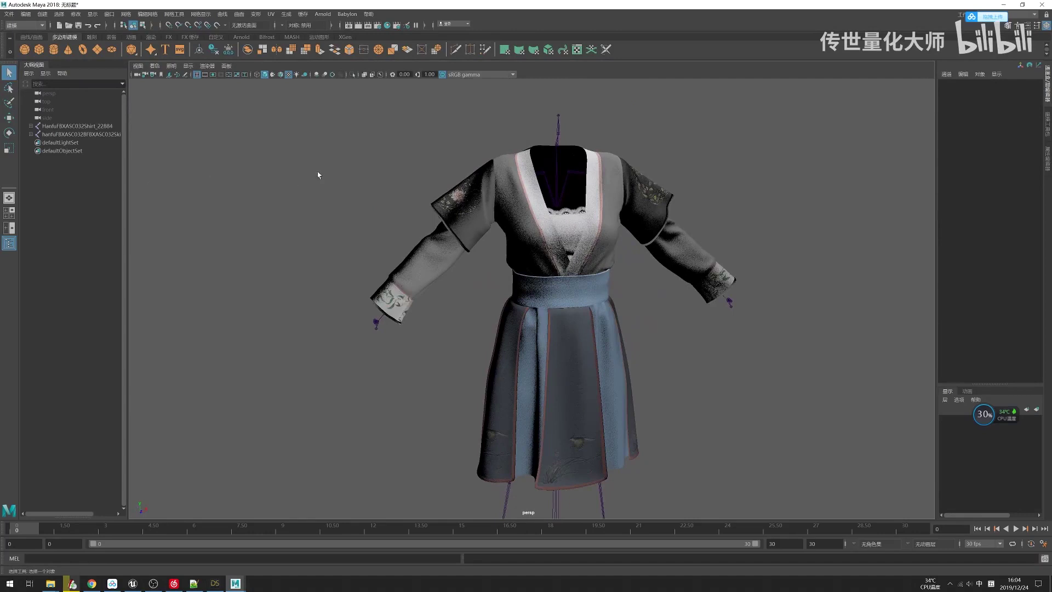
click(42, 14)
mouse_move(91, 60)
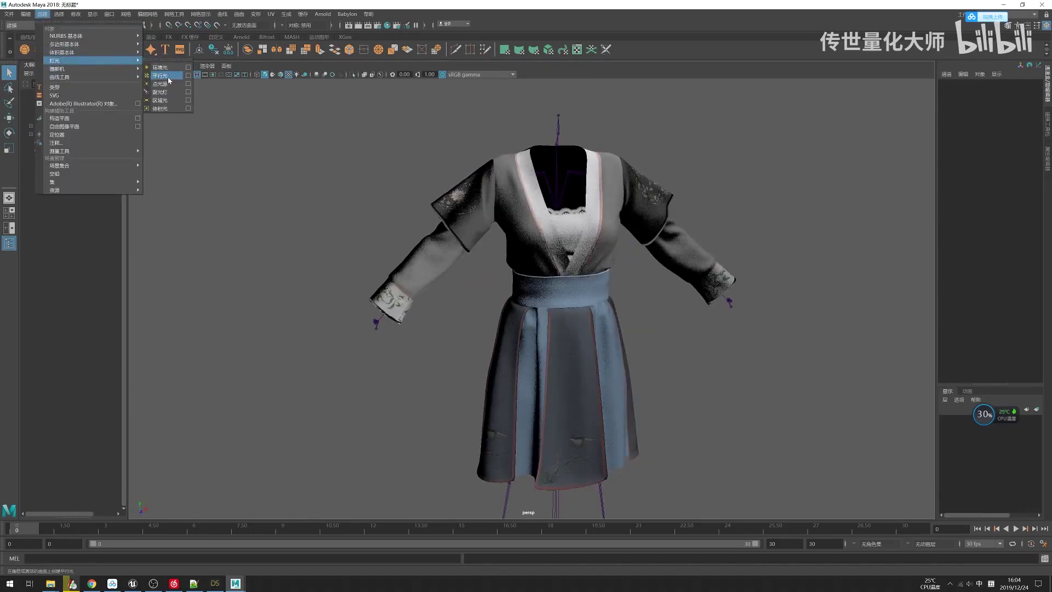
Add an enlarged point light left of the dress and light the viewport with it
click(168, 87)
scroll(458, 345, down, 3)
scroll(526, 373, down, 3)
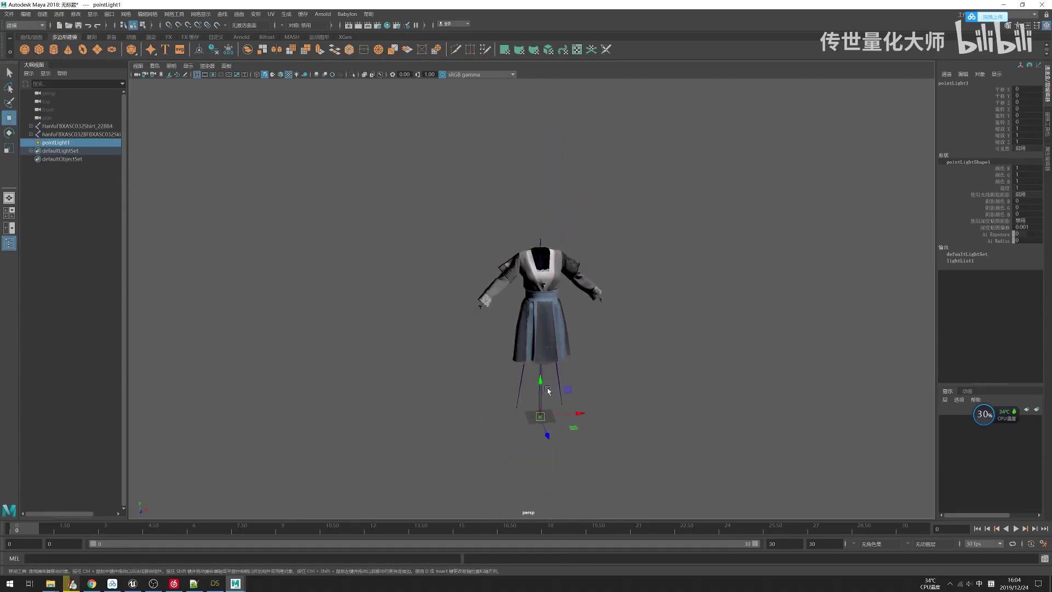
mouse_move(570, 406)
mouse_down()
mouse_move(449, 377)
mouse_move(418, 221)
mouse_up()
click(297, 74)
key(r)
drag(413, 263, 648, 270)
key(w)
Duplicate the light into pointLight2 and pointLight3, placing the third in front of the dress
key(ctrl+d)
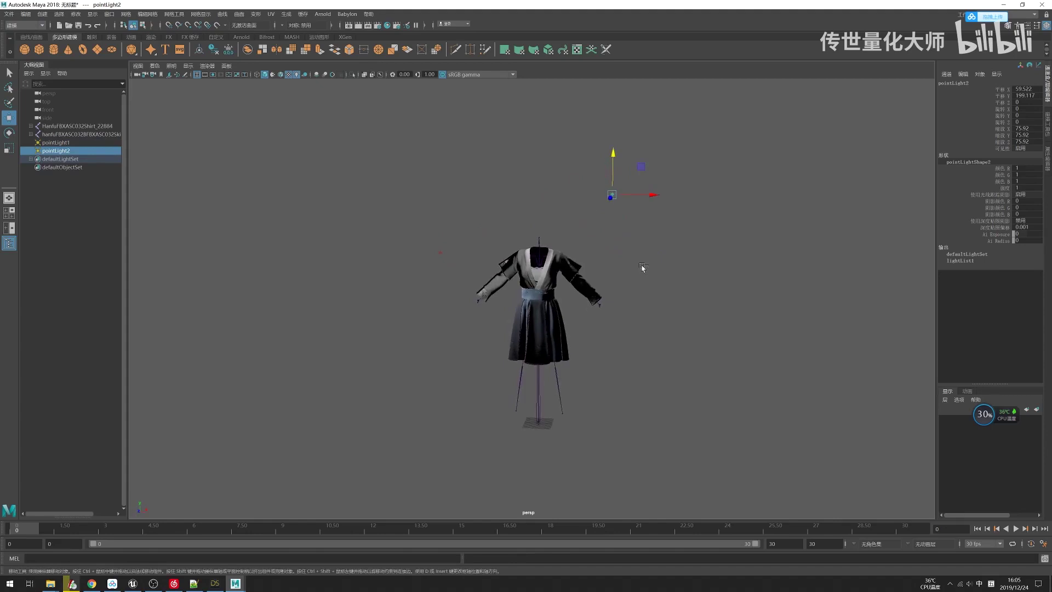
key(ctrl+d)
alt+drag(642, 264, 655, 301)
mouse_move(503, 273)
mouse_down()
mouse_move(404, 284)
mouse_move(508, 313)
mouse_up()
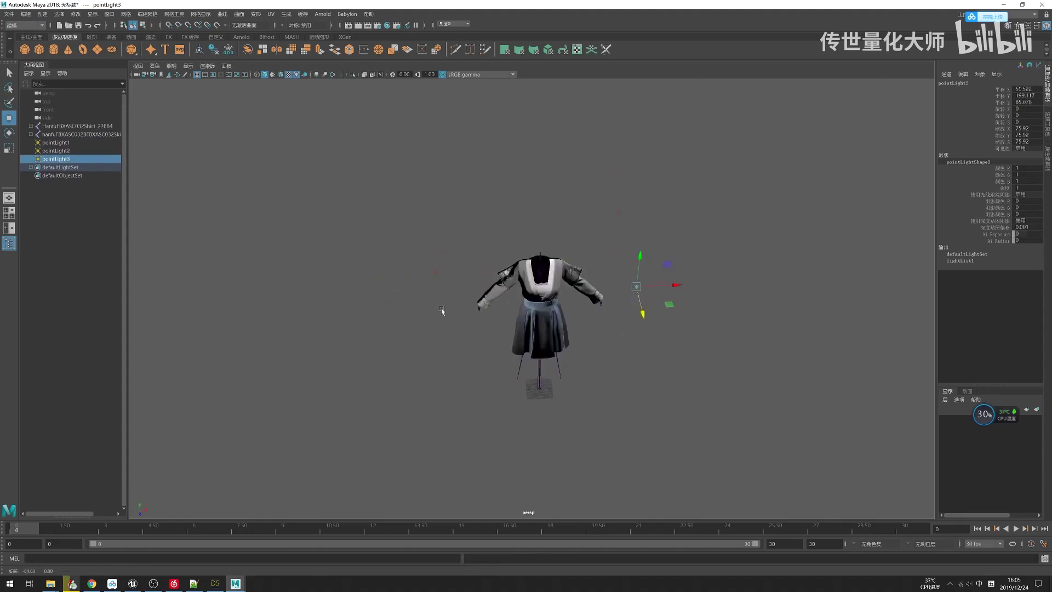
drag(670, 236, 586, 243)
Show pointLight1's Arnold light settings in the Attribute Editor
click(437, 262)
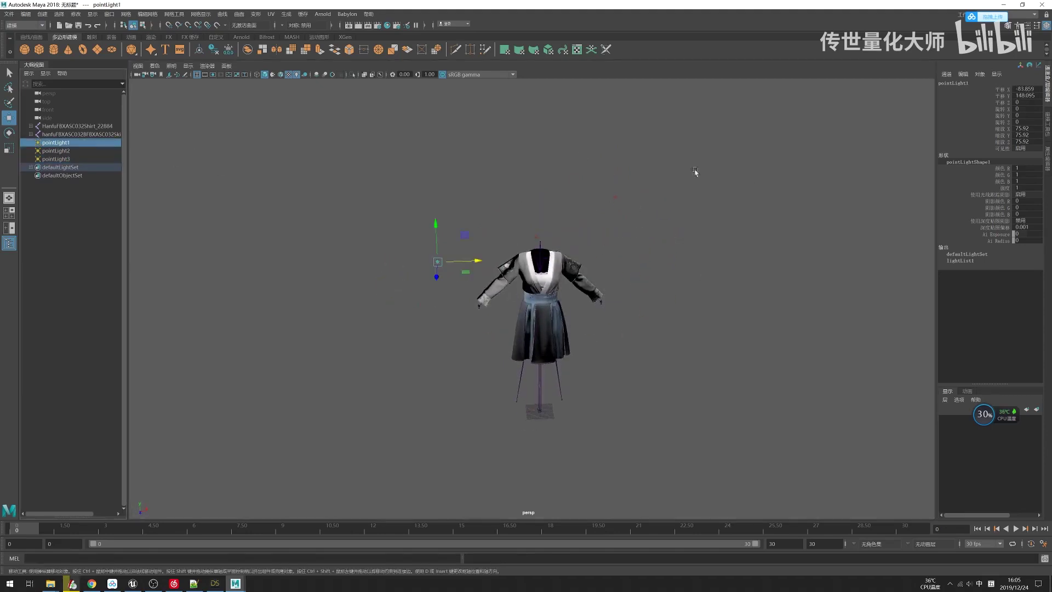
click(1050, 165)
click(880, 243)
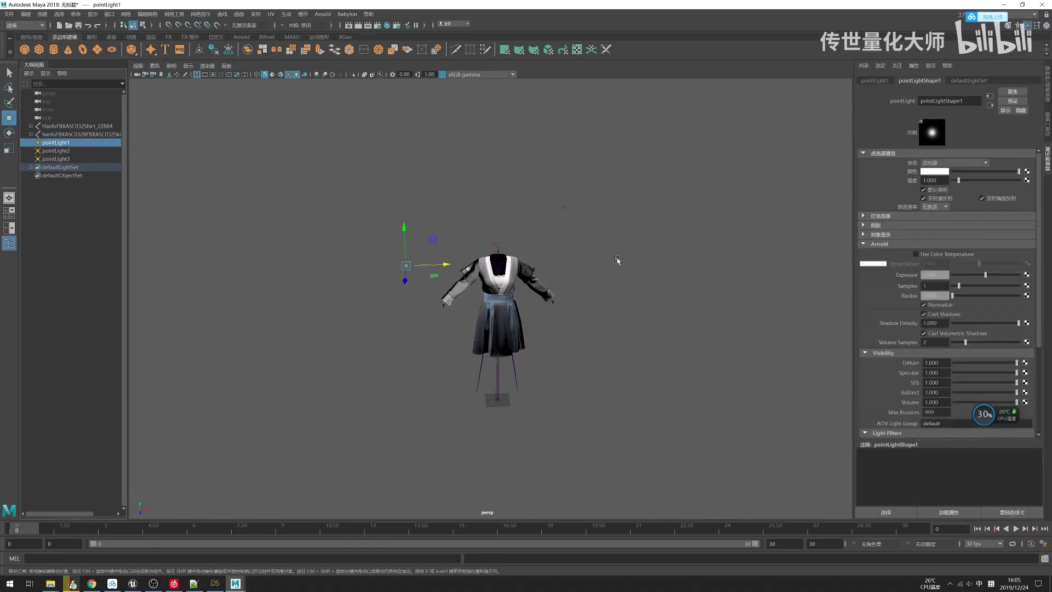
alt+drag(618, 260, 411, 200)
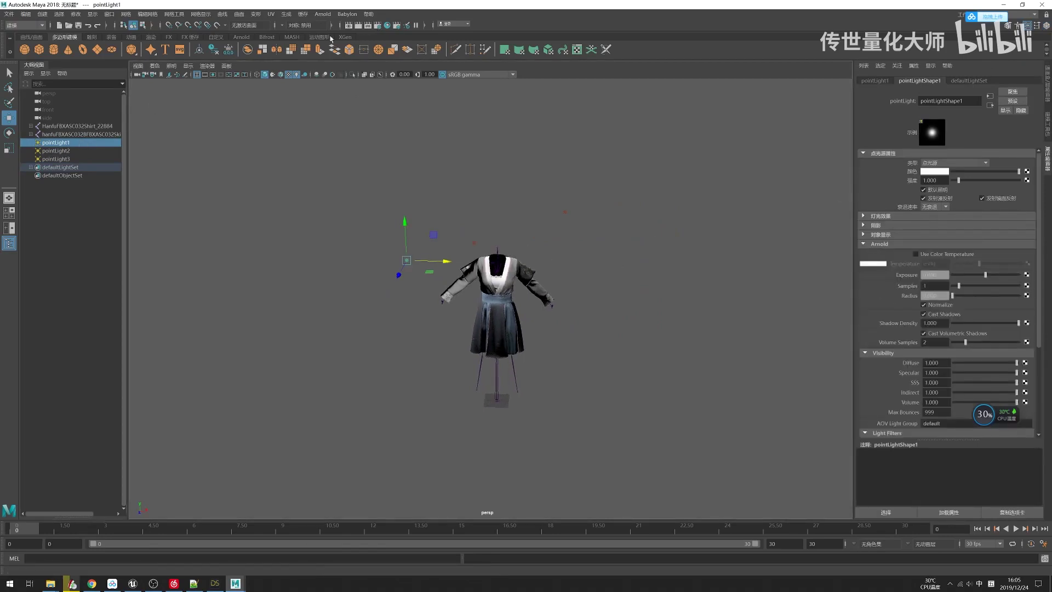
Select the skirt mesh and uncheck its Arnold Opaque attribute
click(31, 126)
click(55, 142)
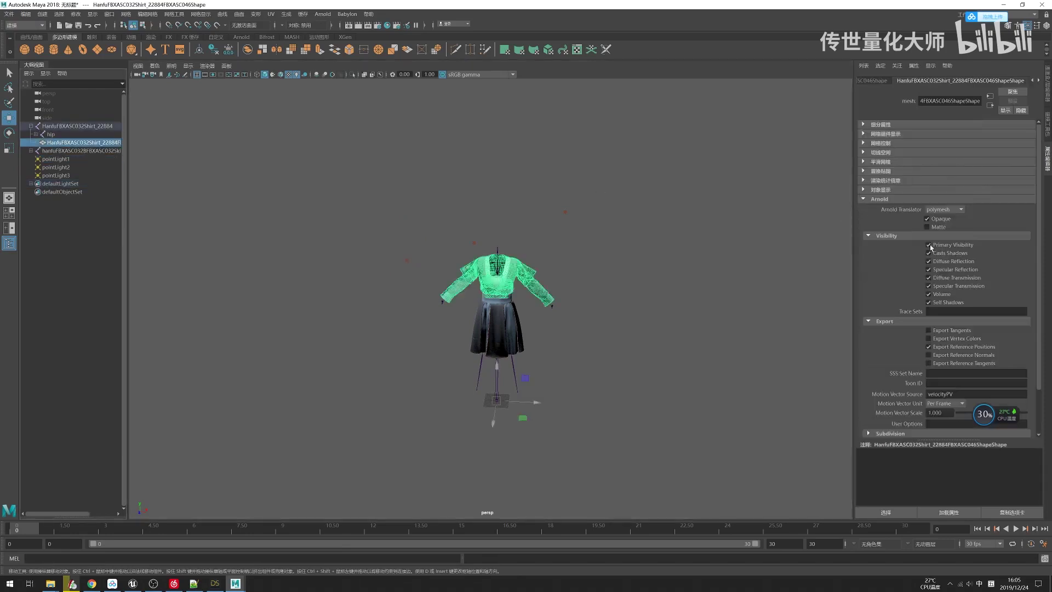
click(31, 151)
click(82, 166)
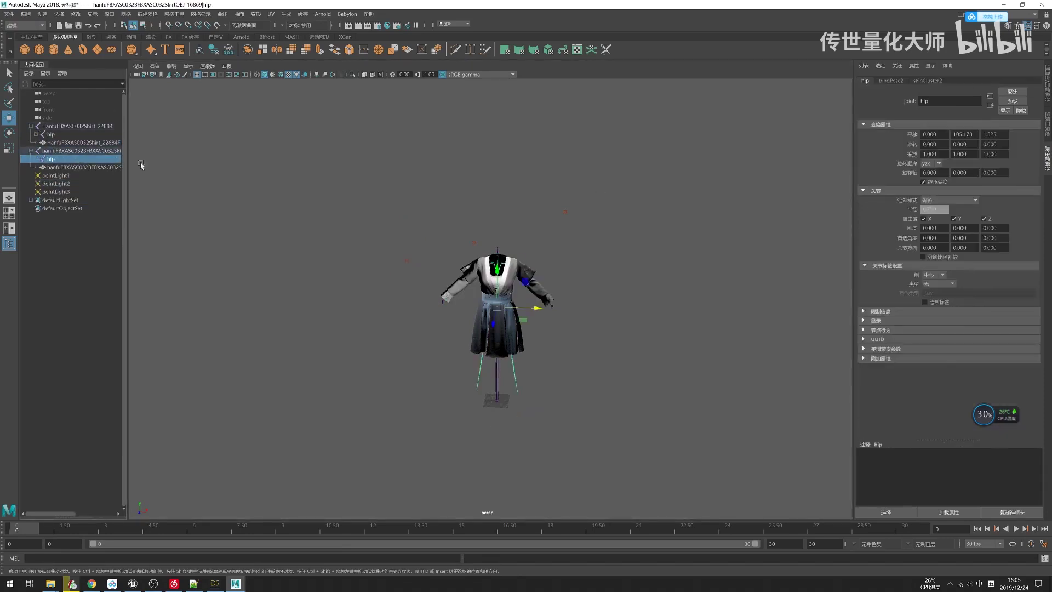
click(927, 219)
scroll(661, 243, up, 6)
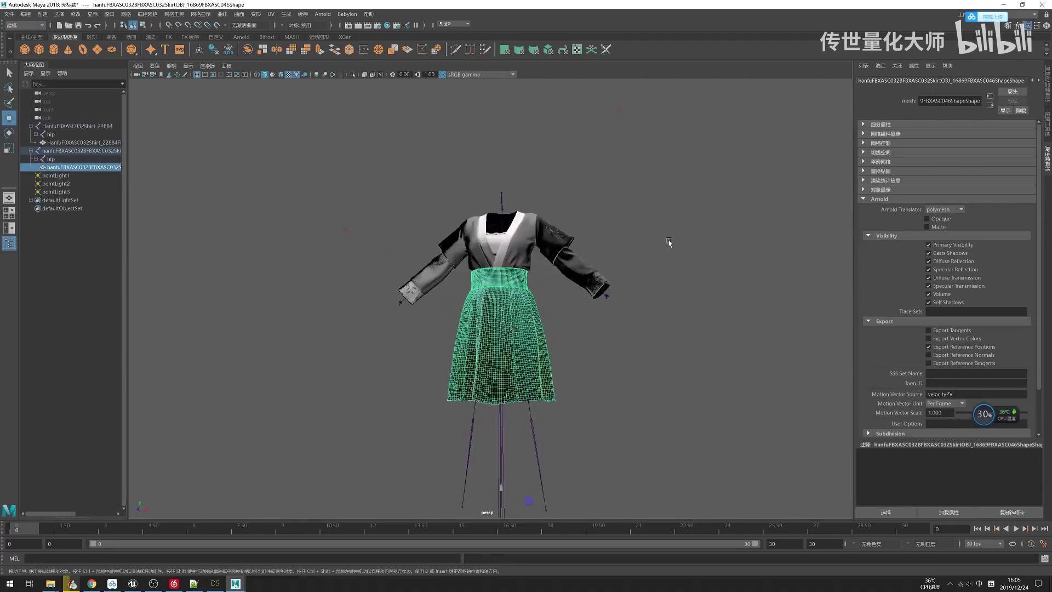
Run an Arnold RenderView preview, close it, and reselect pointLight1
click(323, 14)
click(425, 178)
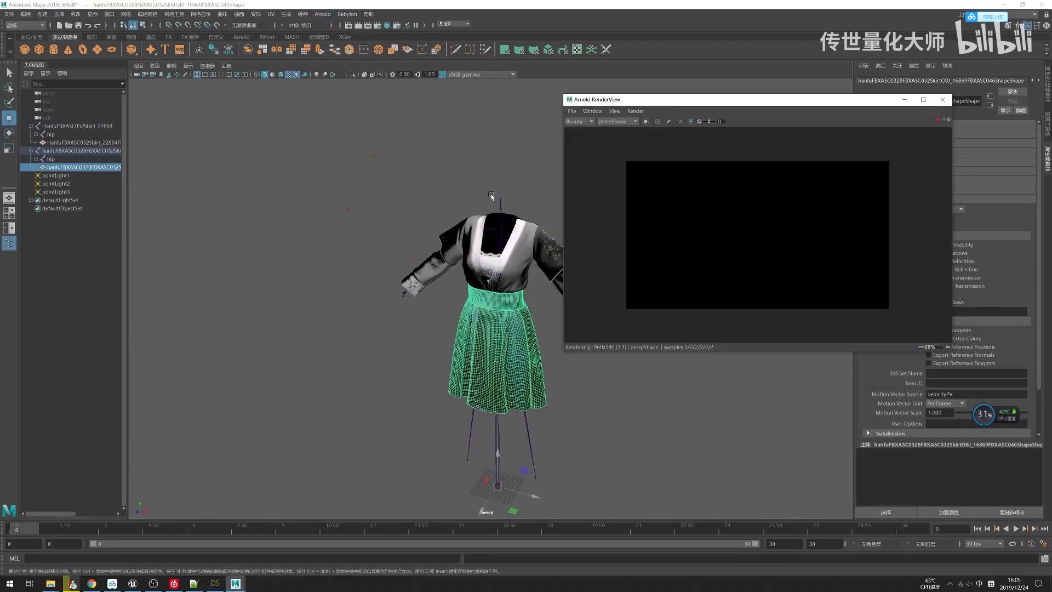
alt+drag(460, 281, 465, 281)
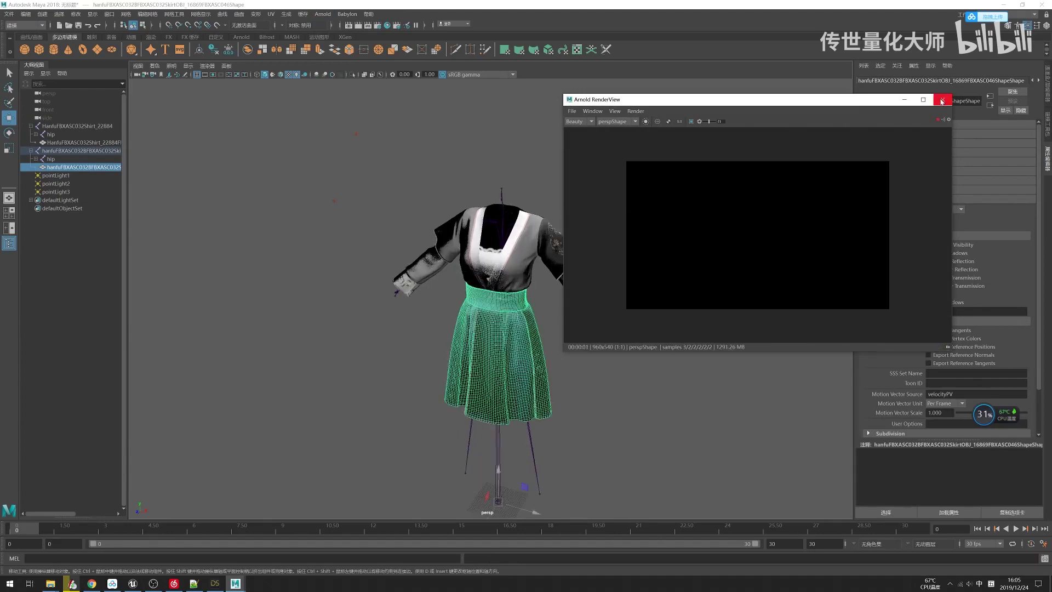
click(943, 100)
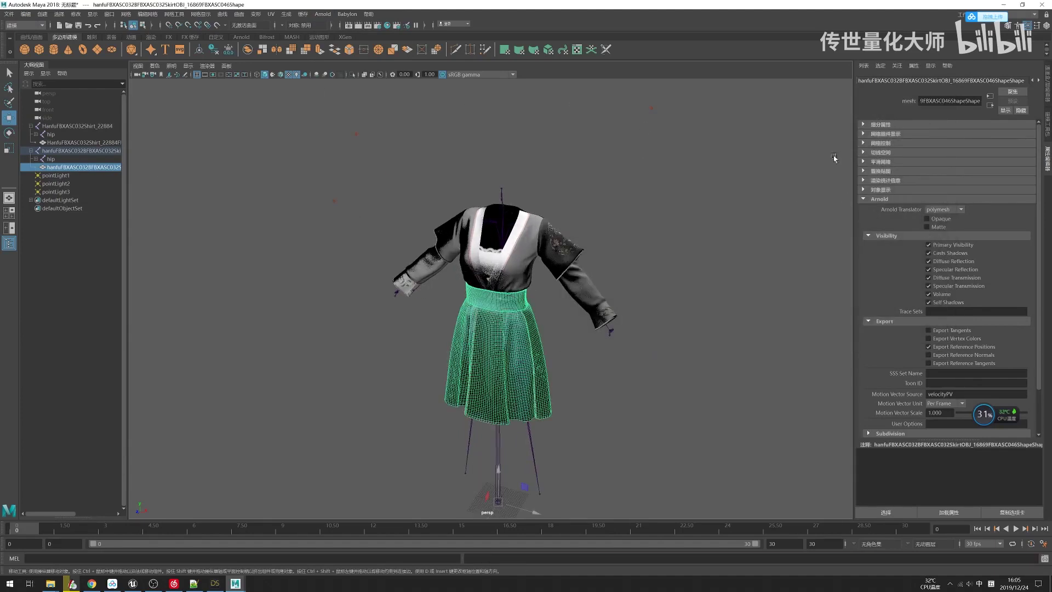
click(65, 176)
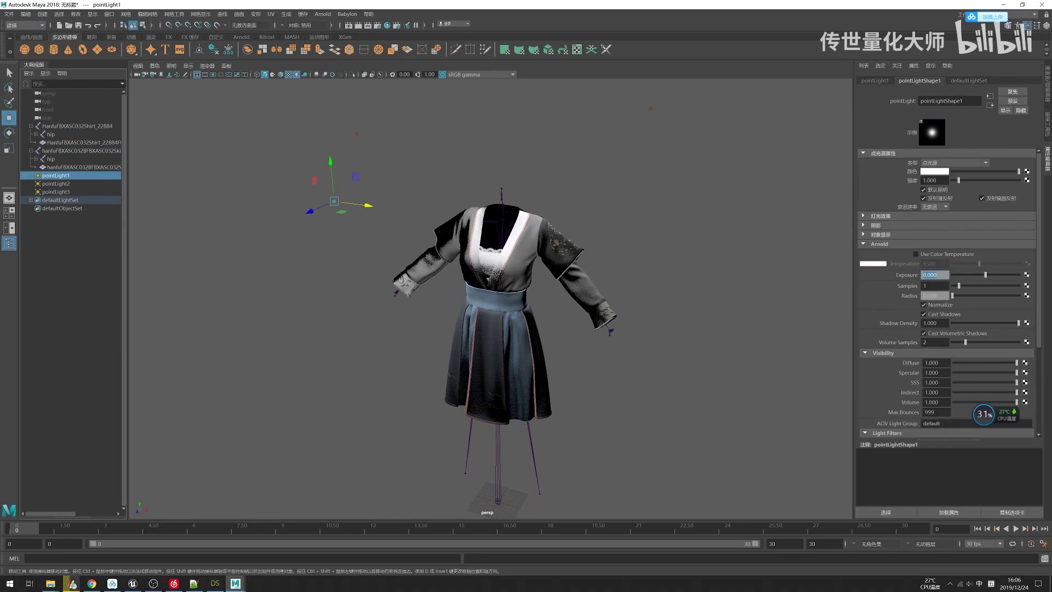
text(10.000)
Set pointLight1's Arnold exposure to 15 with RenderView open, then check pointLight2 and pointLight3
click(323, 14)
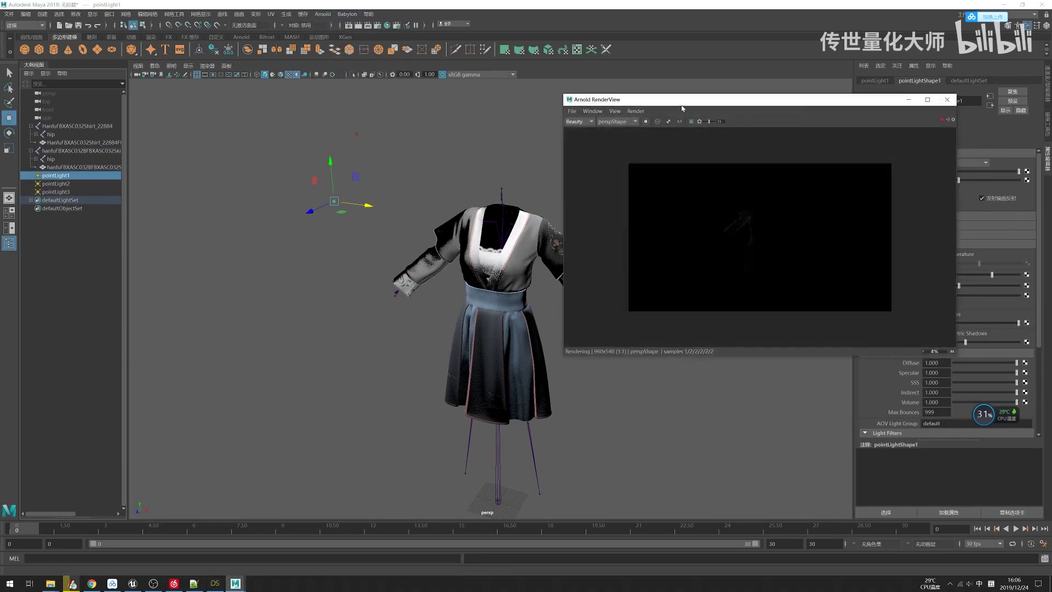
drag(682, 108, 298, 248)
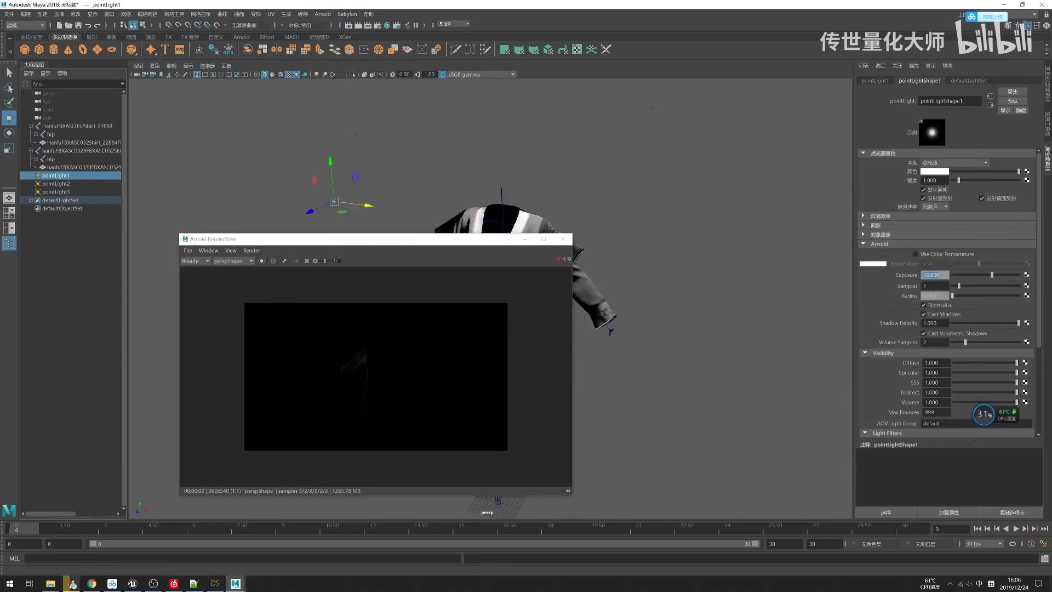
text(15)
key(Return)
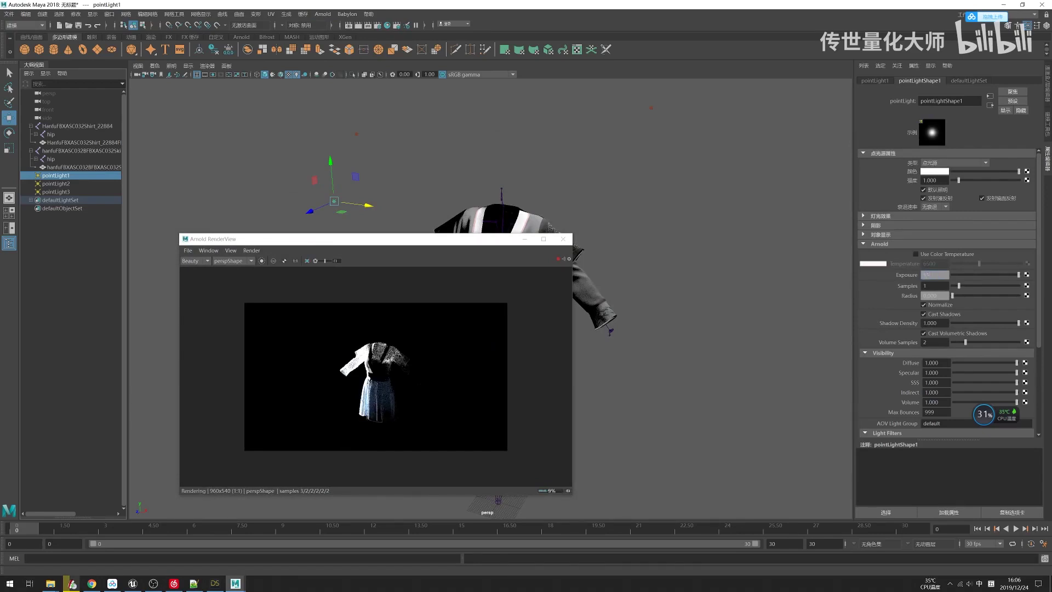
click(87, 184)
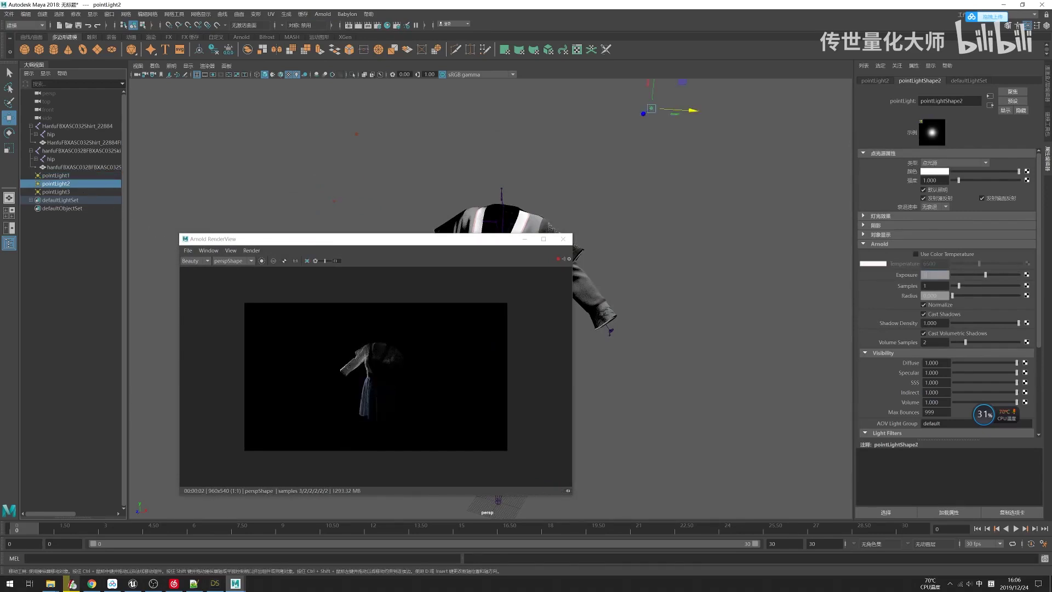
text(13.0000)
click(93, 192)
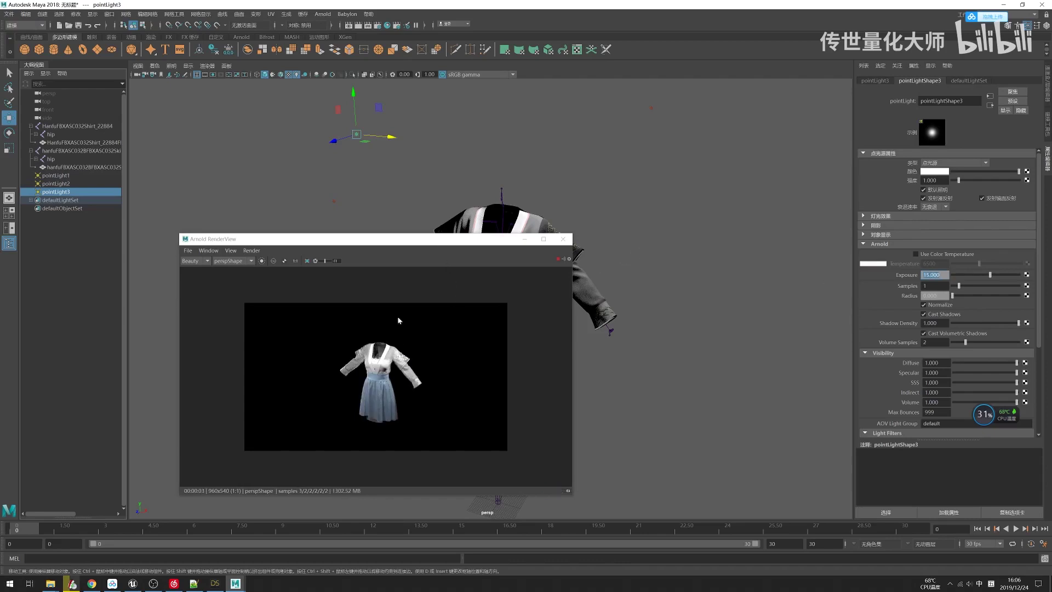
key(alt+Tab)
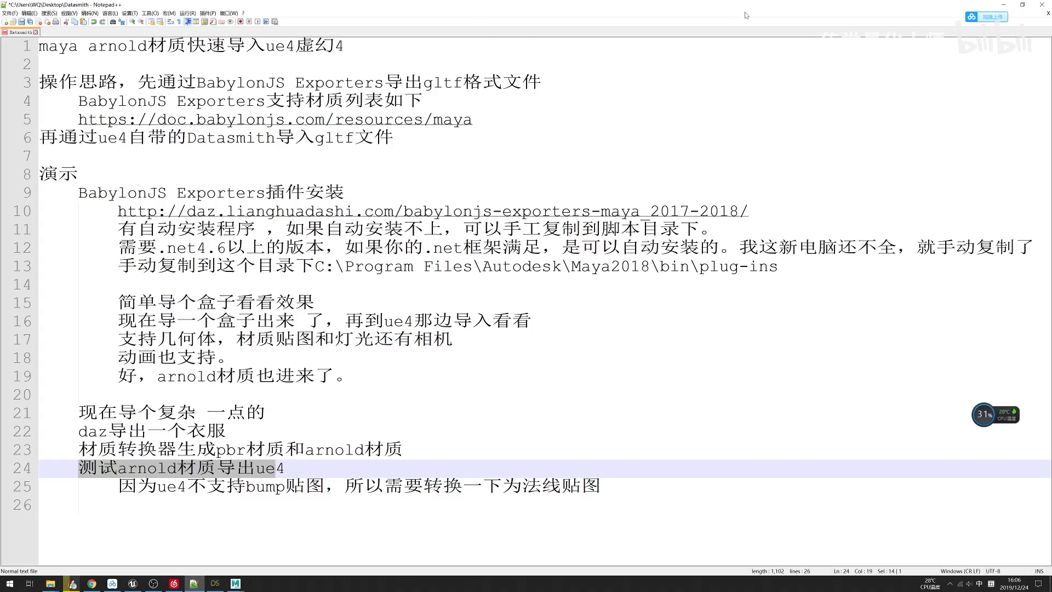
Add note line 26 '如果你用了bump贴图，需要手工转换一下', then open Maya's Hypershade
double_click(747, 14)
key(ctrl+End)
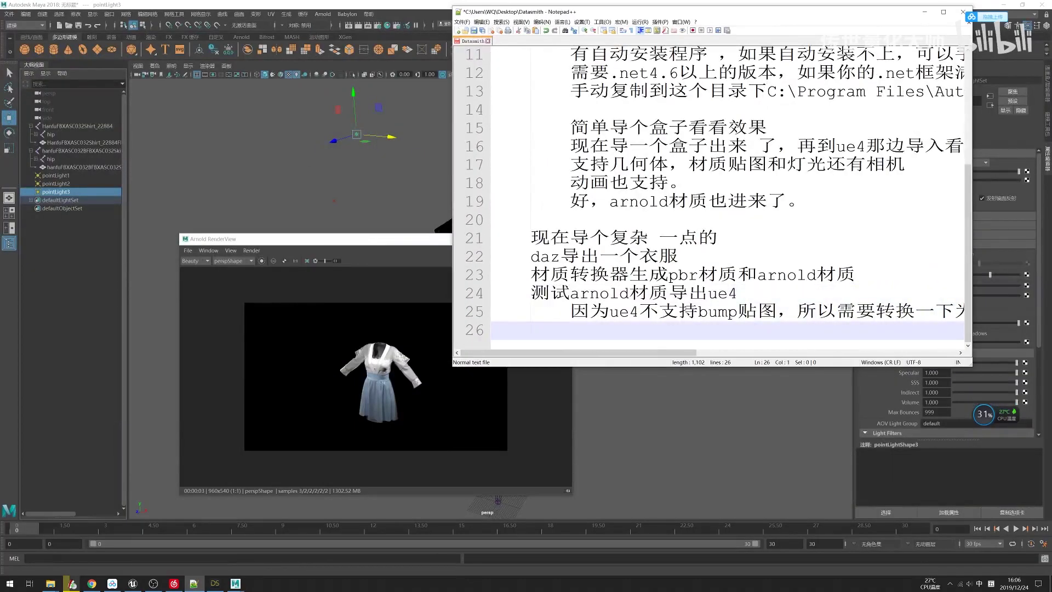
drag(571, 311, 777, 312)
key(Down)
text(如果你用了bump)
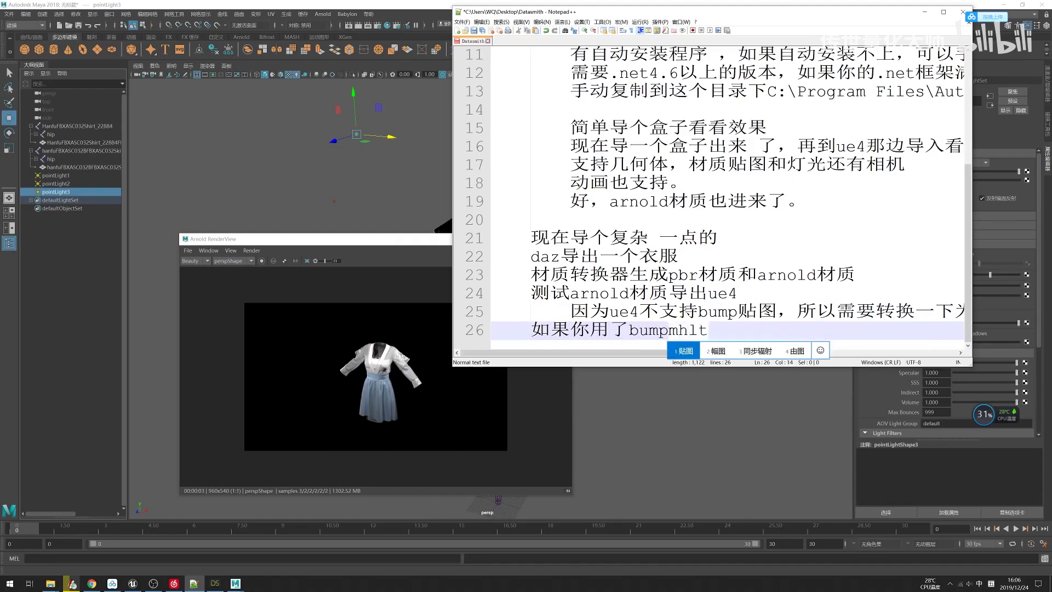
text(贴图，需要手工转换一下)
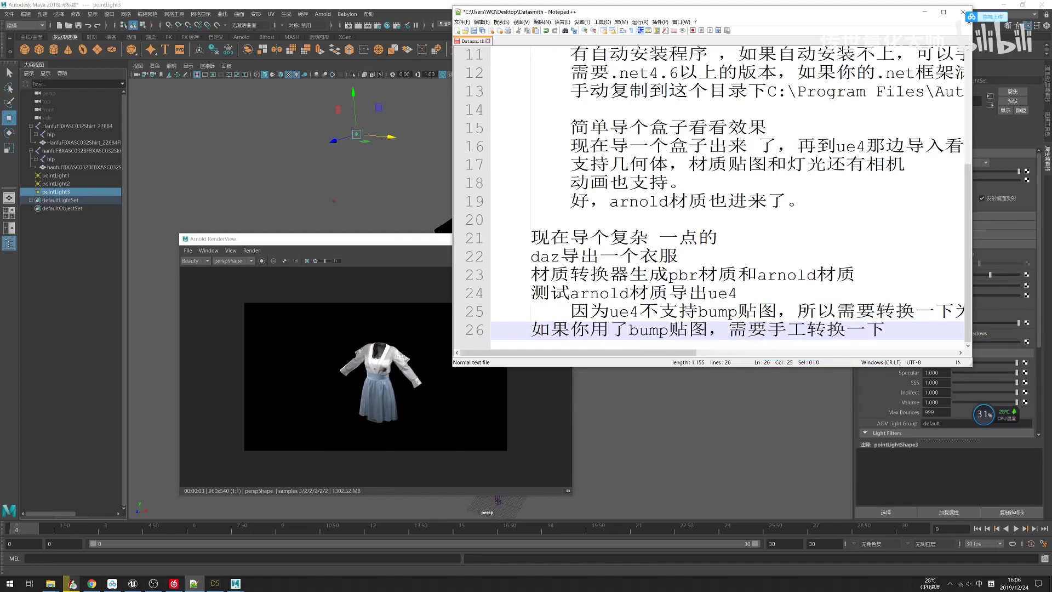
click(378, 244)
click(383, 25)
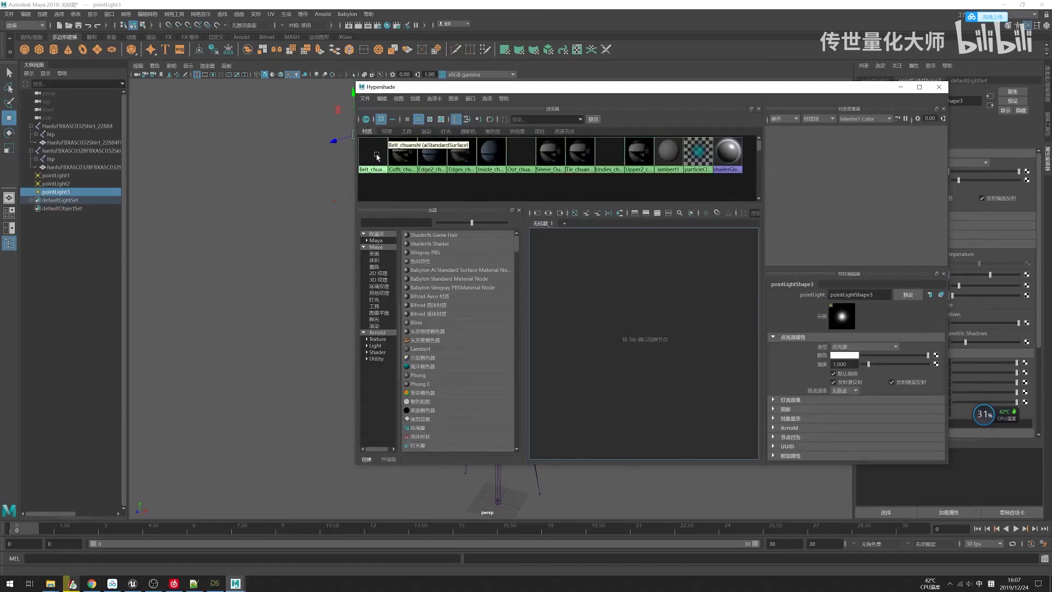
Inspect the normal-map bump and file nodes of Belt_chuanshi and Cuffs_chuanshi in Hypershade
click(379, 154)
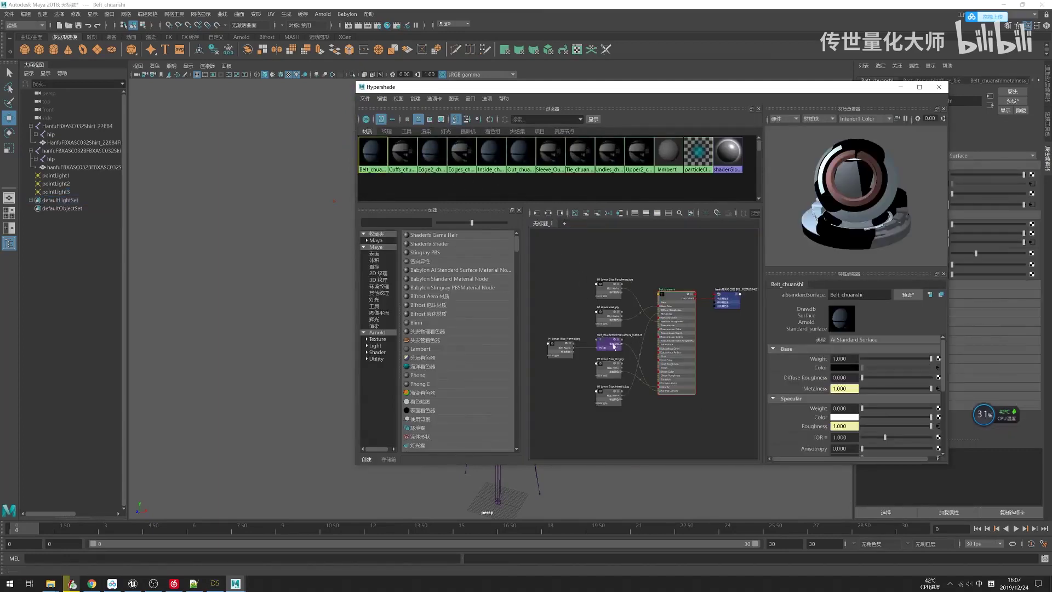
click(607, 342)
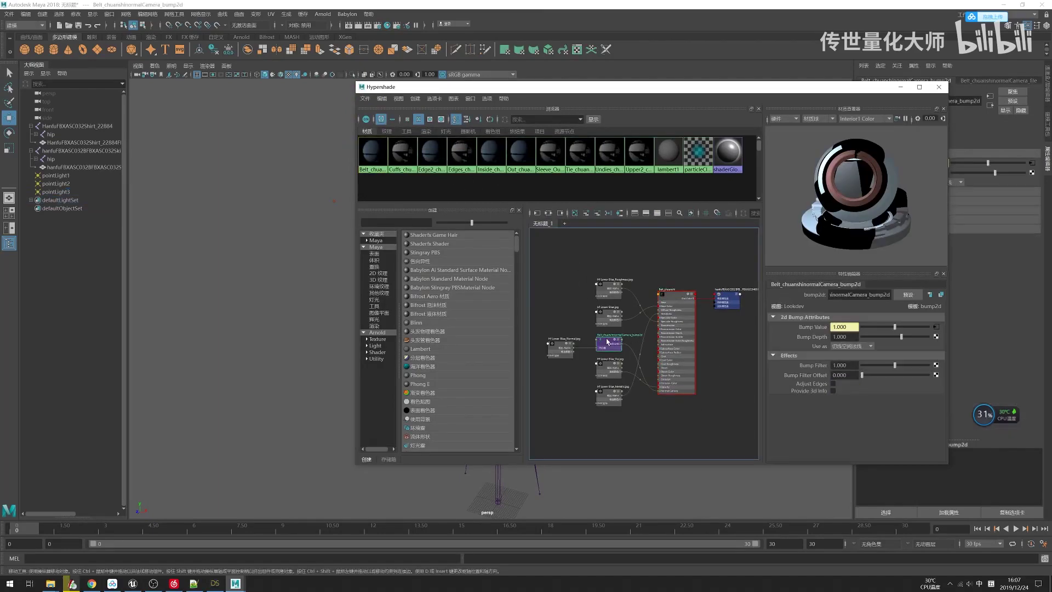
click(402, 154)
click(537, 214)
click(559, 287)
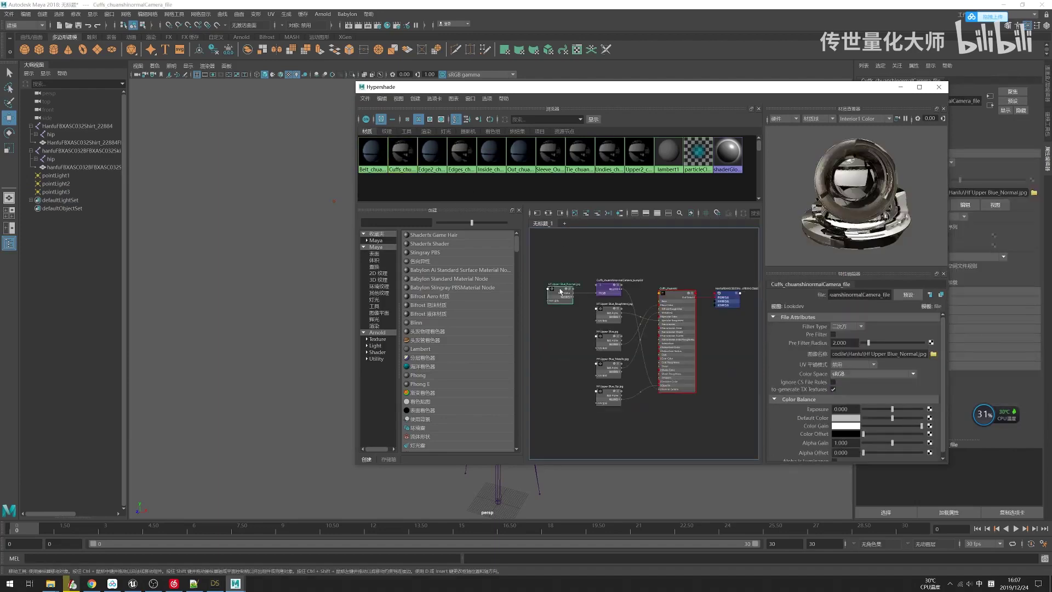
click(537, 213)
Add notes lines '我这已经是法线贴图了。' and '现在导出' in Notepad++
click(193, 583)
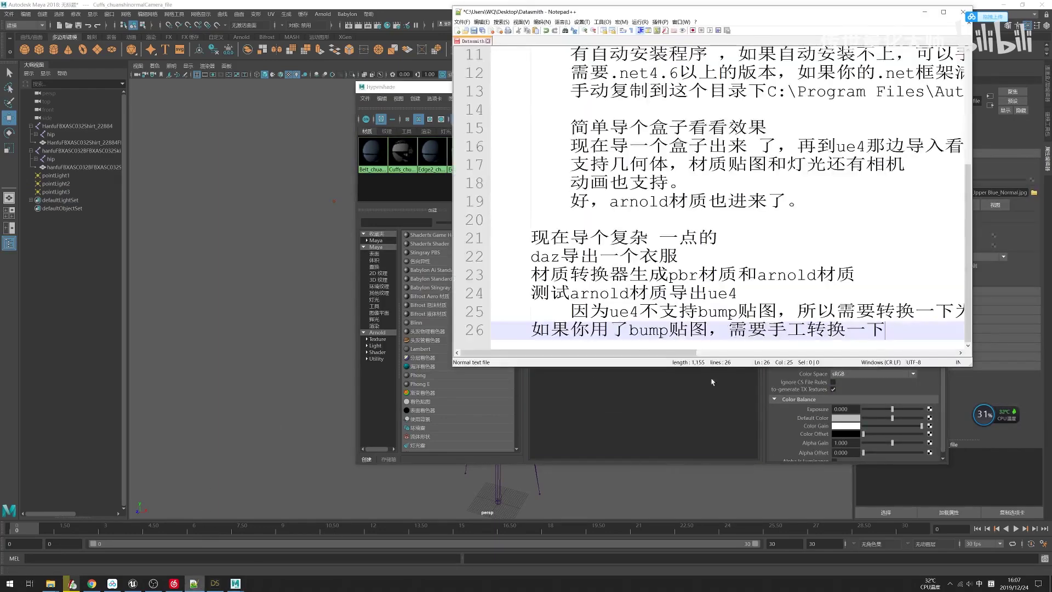
text(我这已经j是法线贴图)
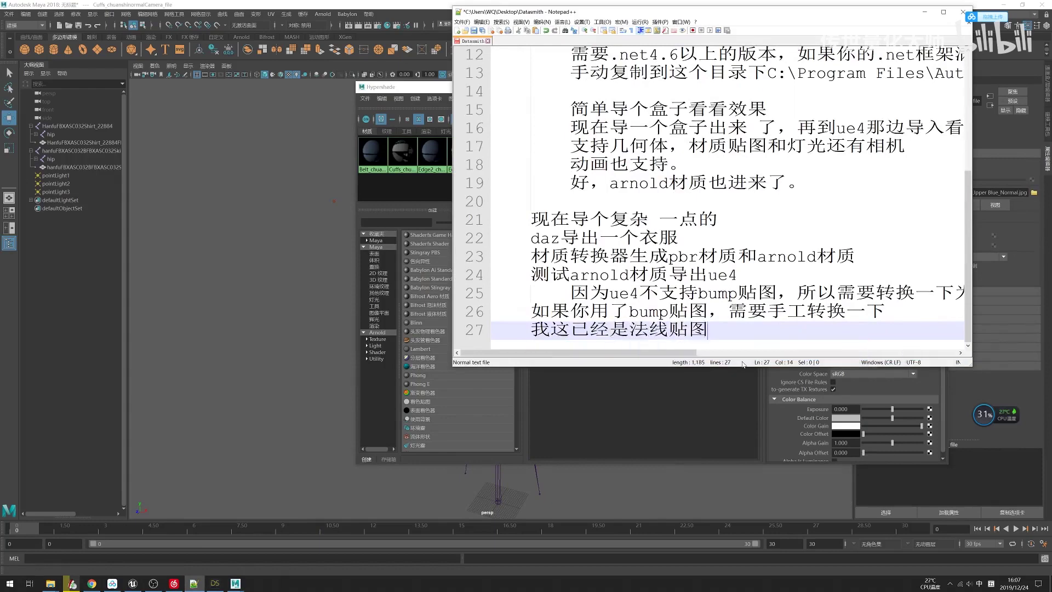
text(了。)
key(Return)
text(现在导出)
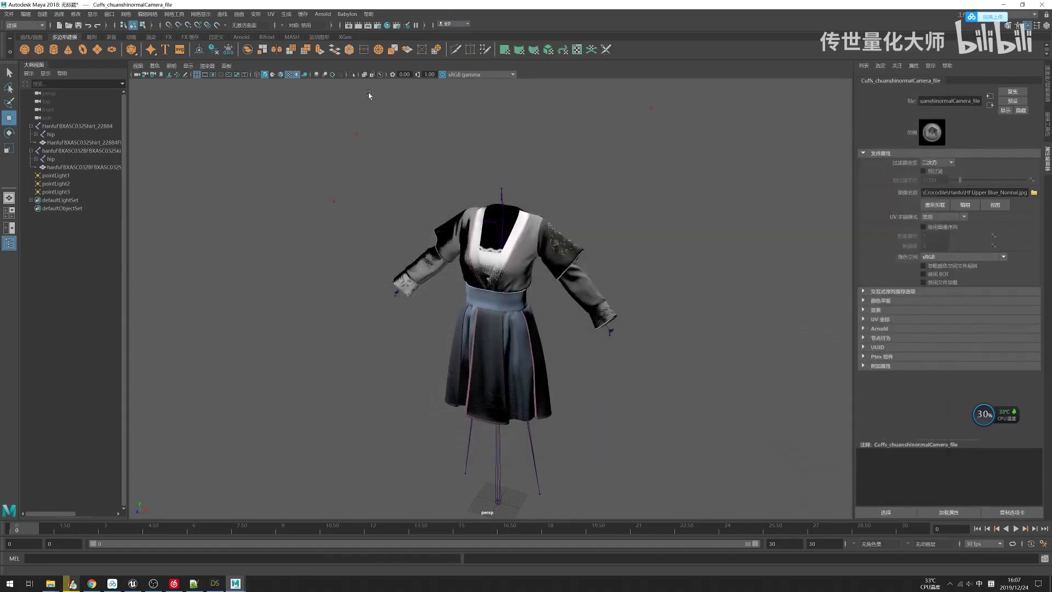
Export the scene with the Babylon exporter as cloth in gltf format into mayatoue4
click(294, 157)
click(347, 13)
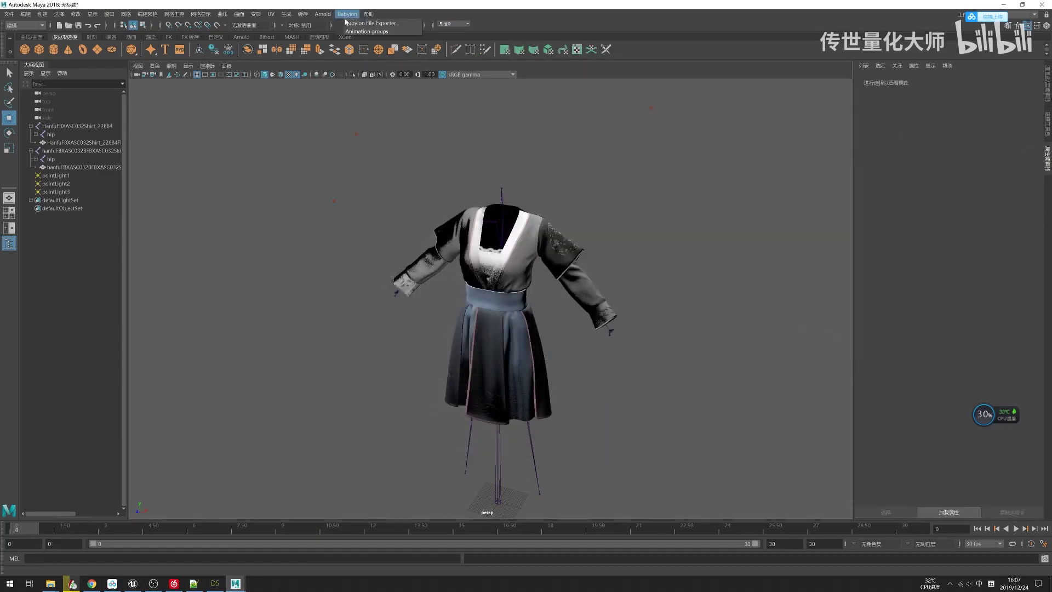
click(373, 24)
click(530, 167)
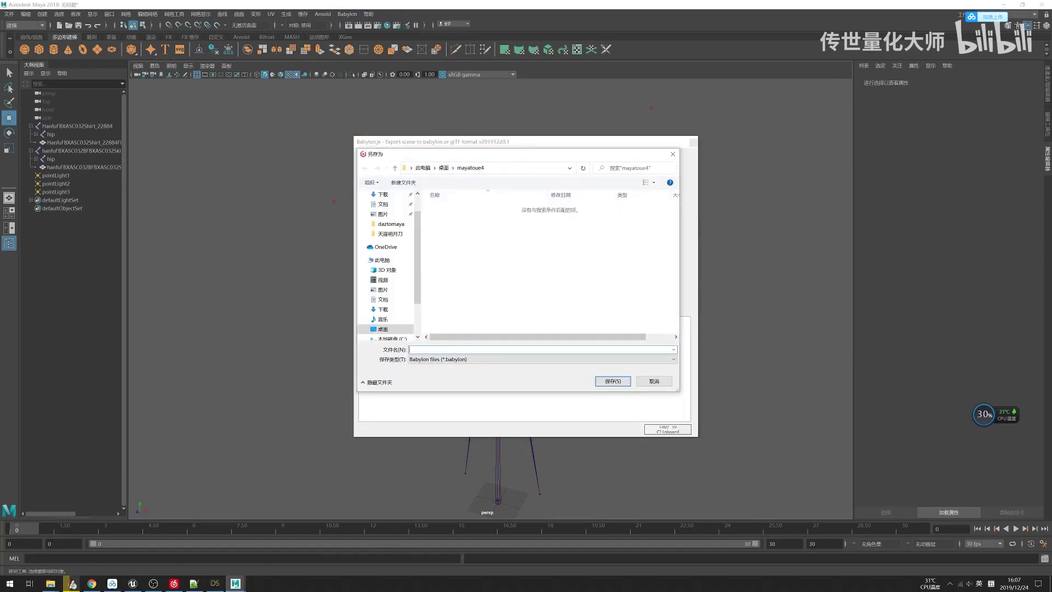
text(cloth)
key(Return)
click(420, 179)
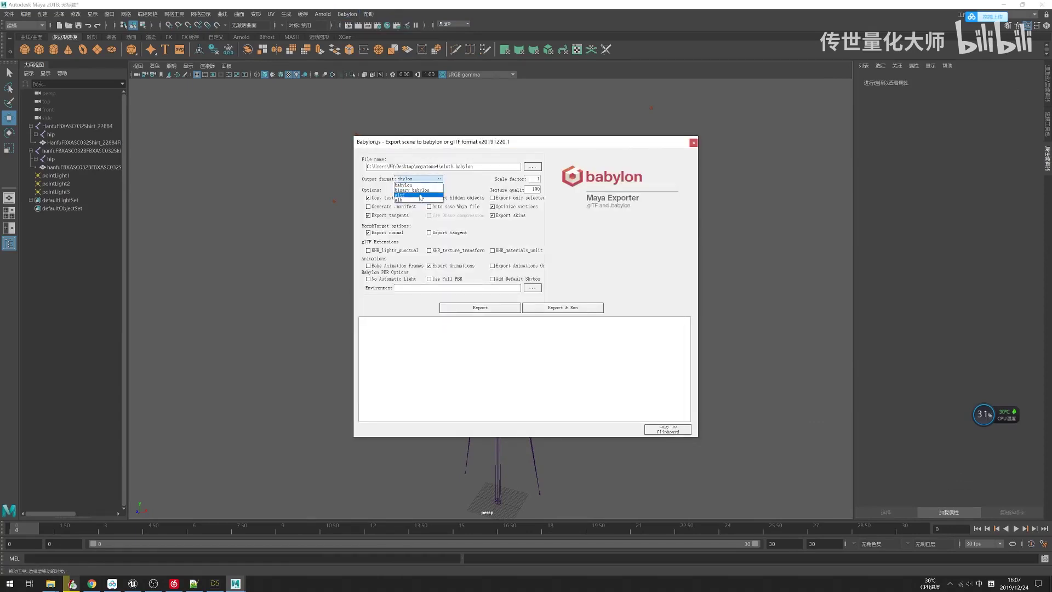
click(474, 309)
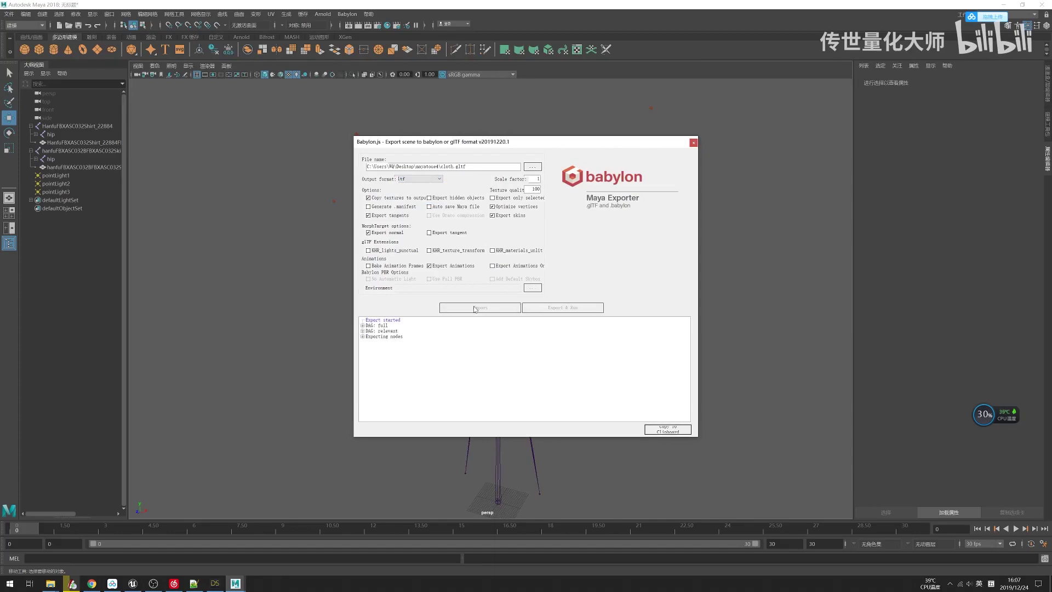
Move the notes to the right and add line 29 '如果场景比较大，导出会比较花时间'
click(194, 583)
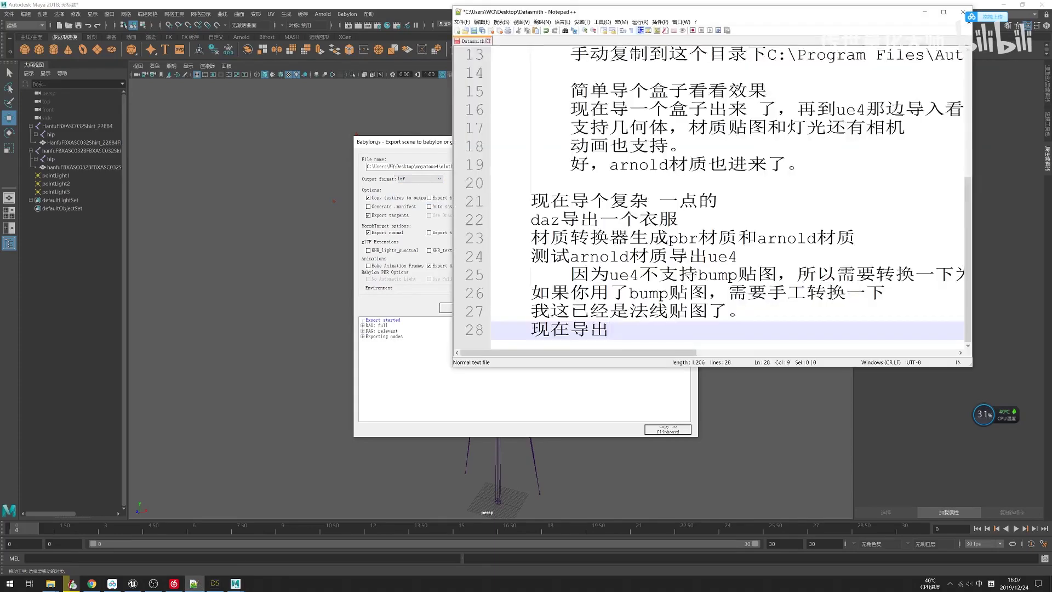
drag(548, 8, 759, 42)
key(Return)
text(如果)
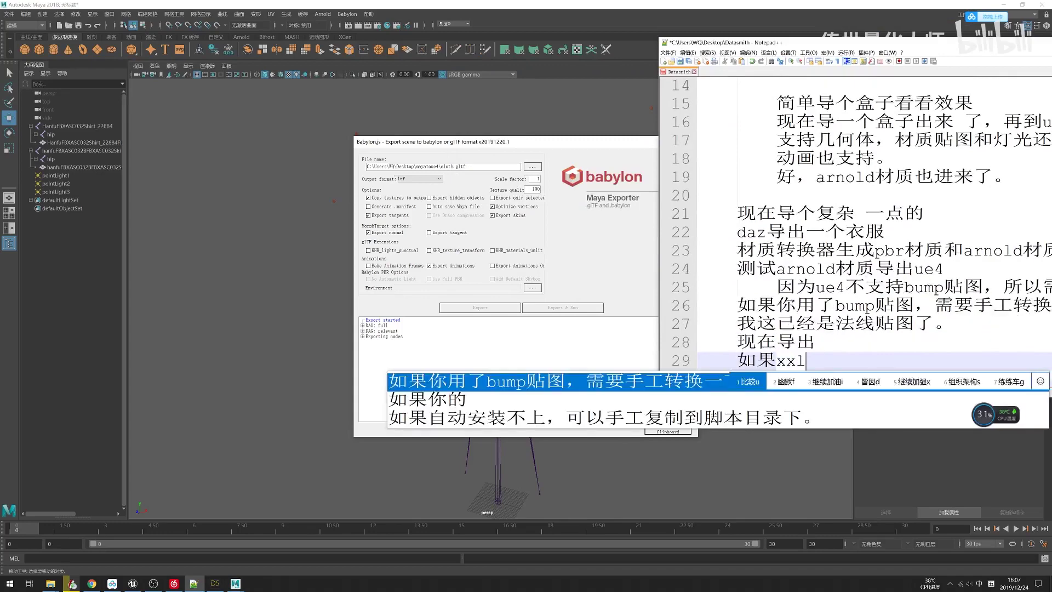
text(场景比较大，导出会)
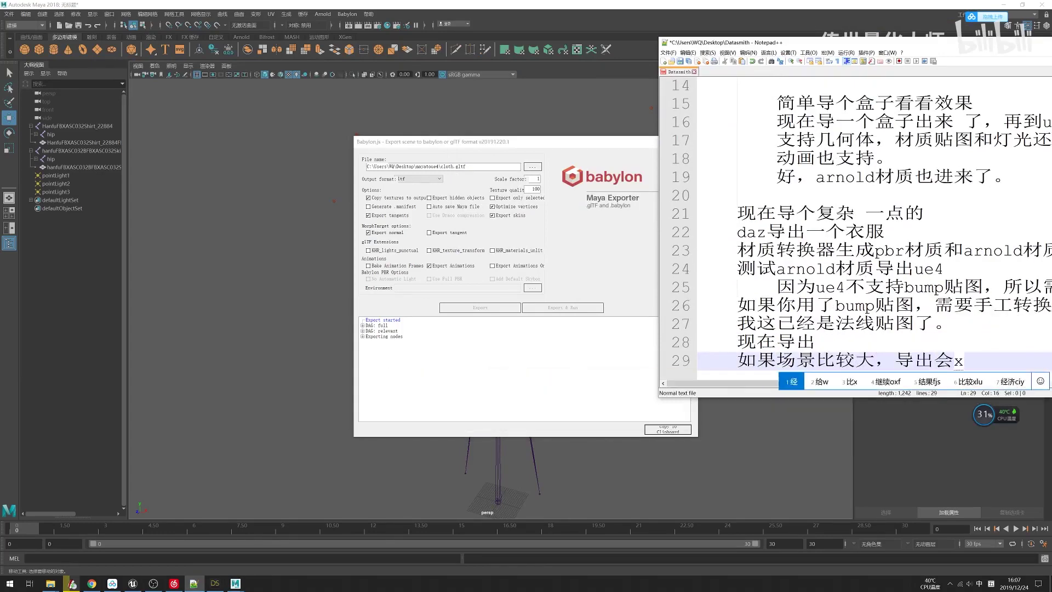
text(比较花jfu)
key(space)
key(Return)
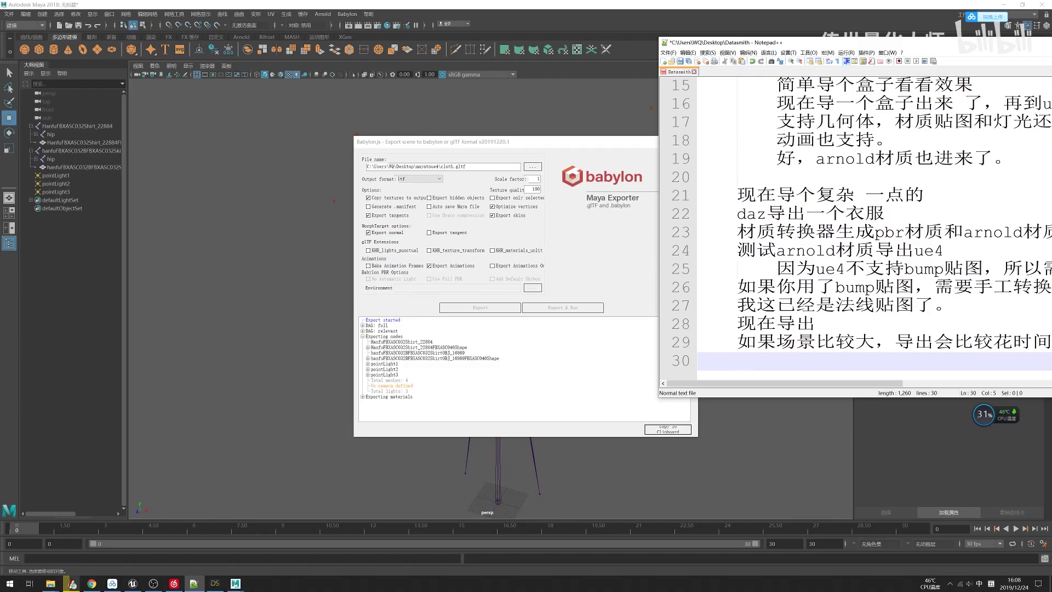
mouse_move(50, 583)
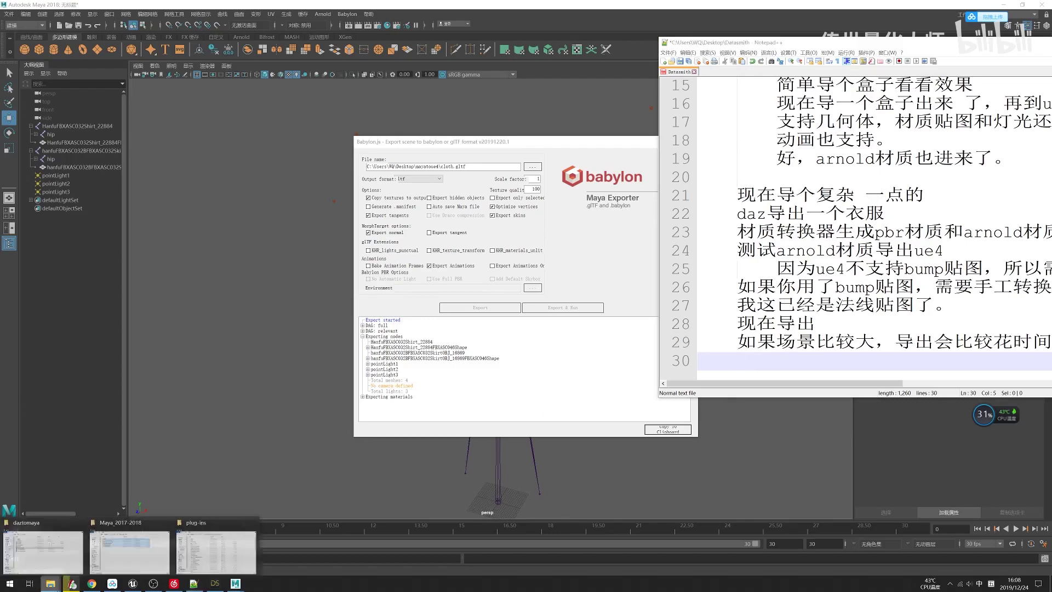
Open the mayatoue4 folder in File Explorer and launch Task Manager to monitor the export
click(42, 560)
click(733, 244)
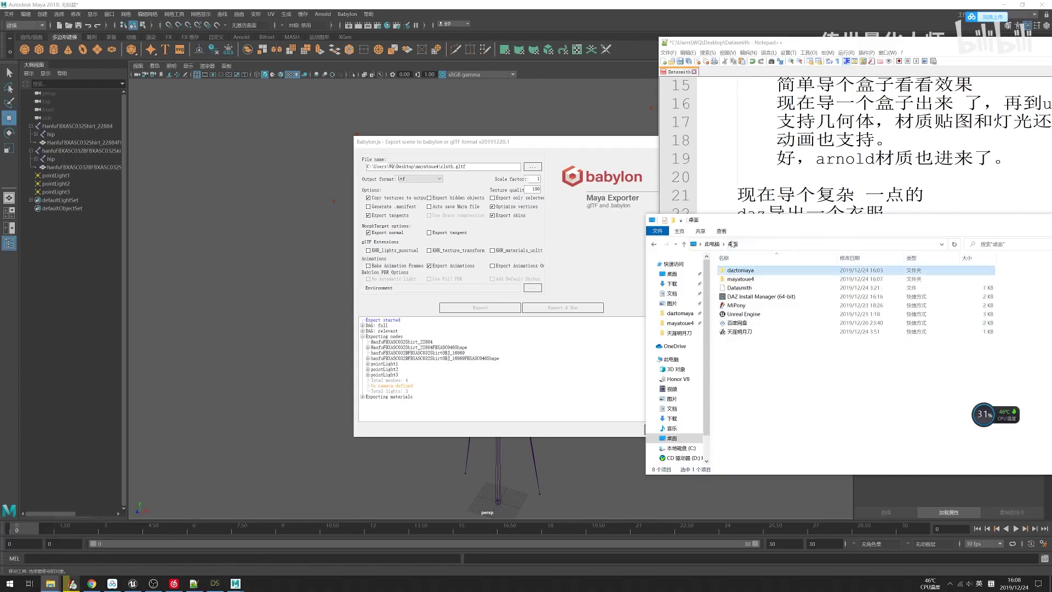
double_click(735, 328)
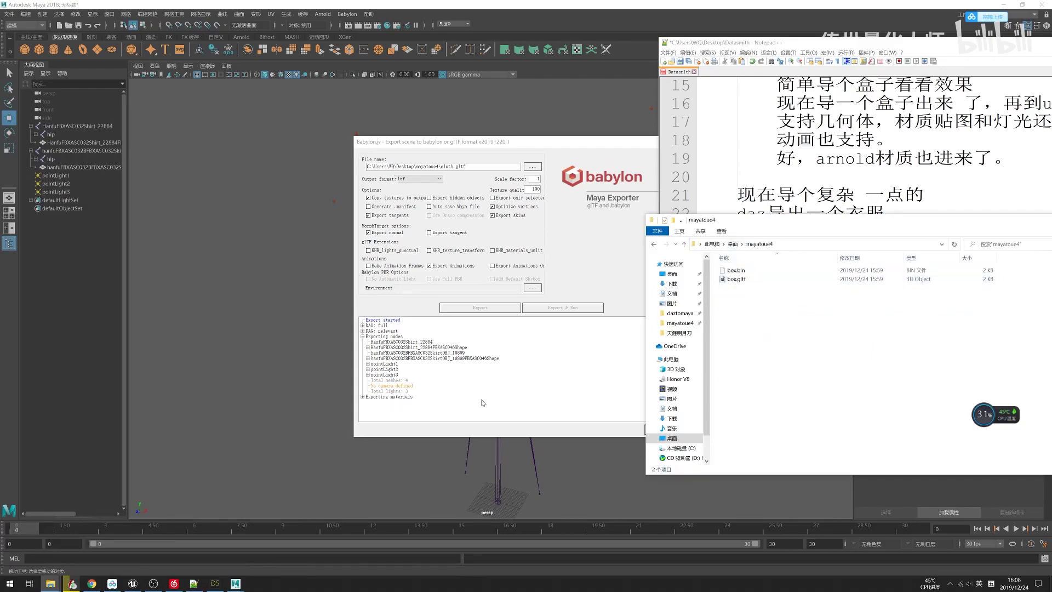
mouse_move(757, 220)
mouse_down()
mouse_move(771, 433)
mouse_move(770, 372)
mouse_up()
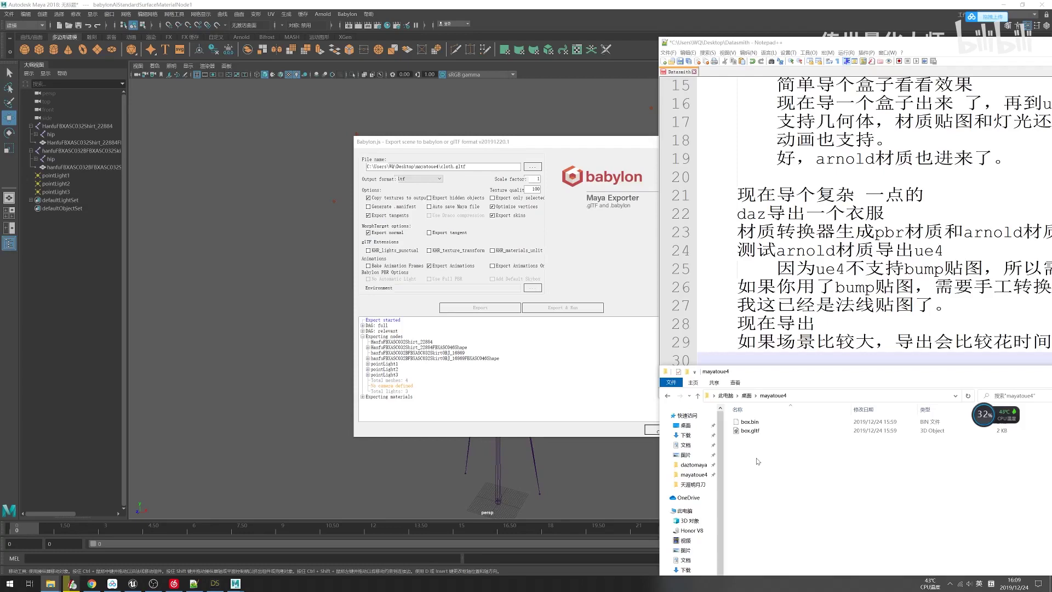
click(562, 435)
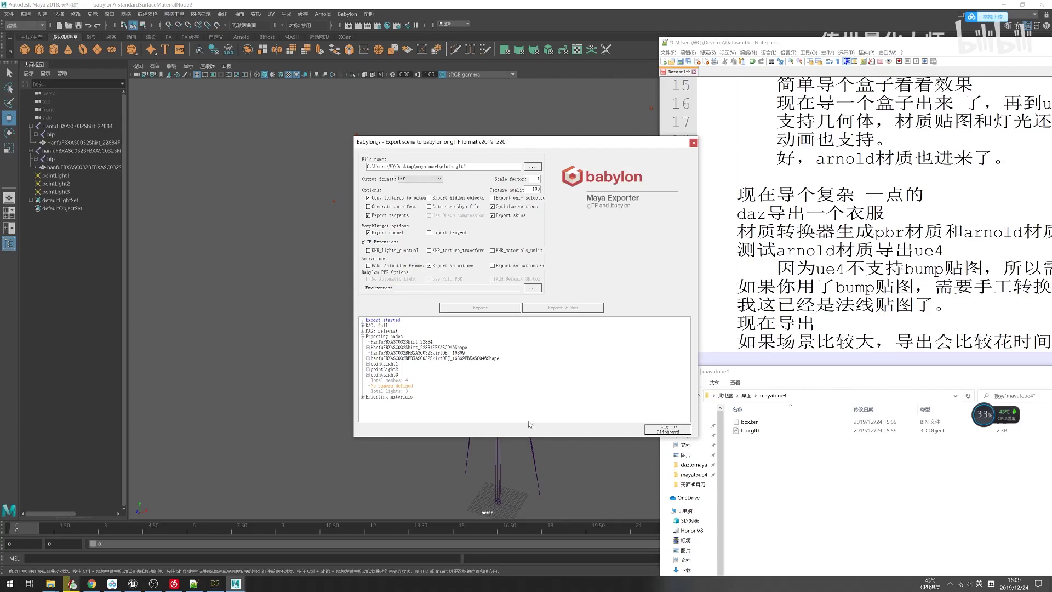
key(ctrl+shift+Escape)
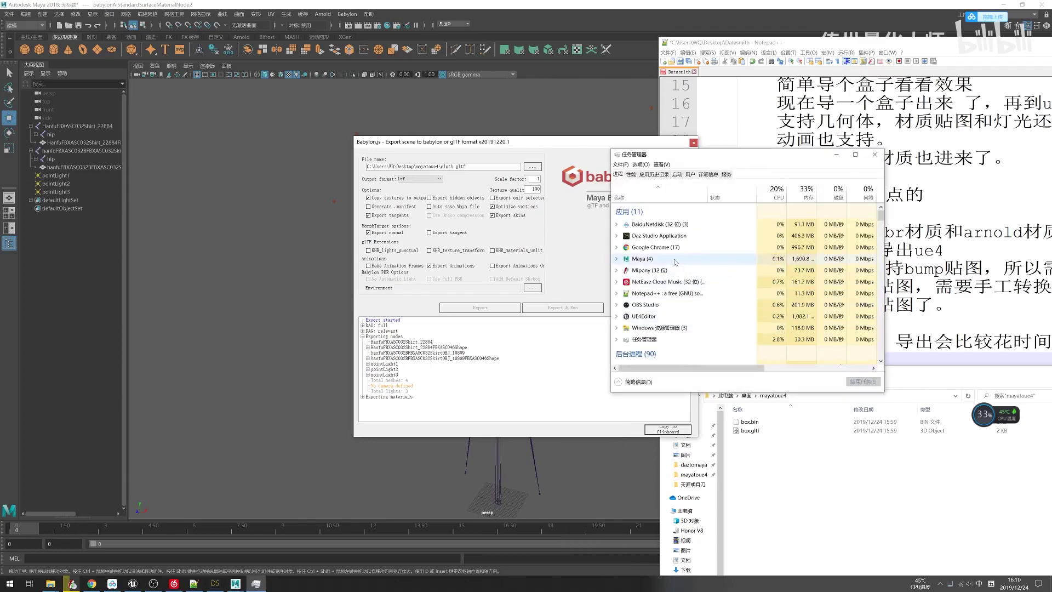
Add notes '担心卡死的话可以看任务管理器' and 'cpu如果还在动就可以' about watching Task Manager
mouse_move(769, 159)
mouse_down()
mouse_move(720, 310)
mouse_move(560, 428)
mouse_up()
click(745, 361)
text(r)
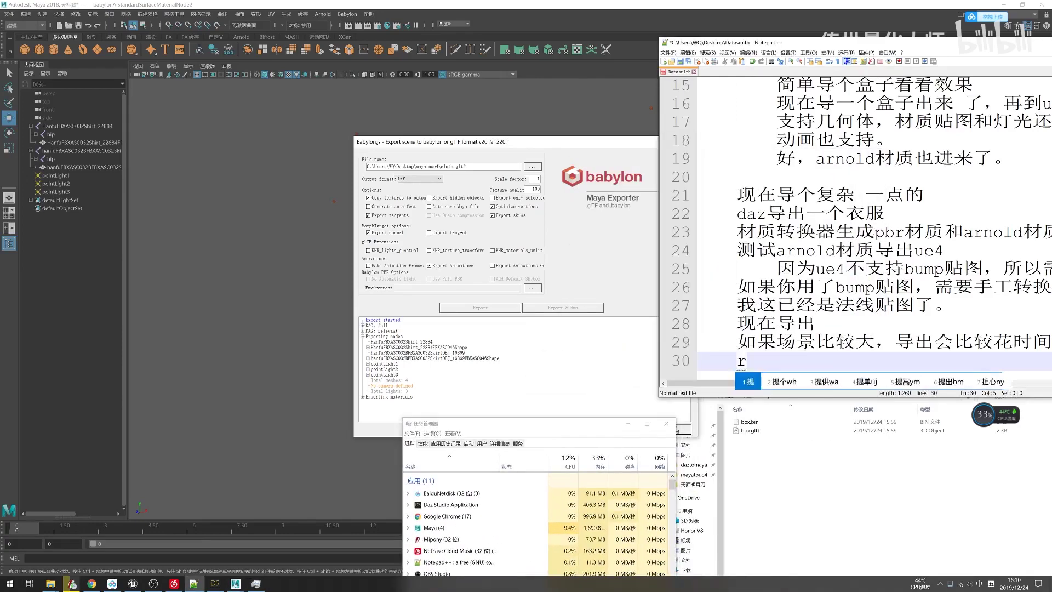
text(担心卡死的话可以看)
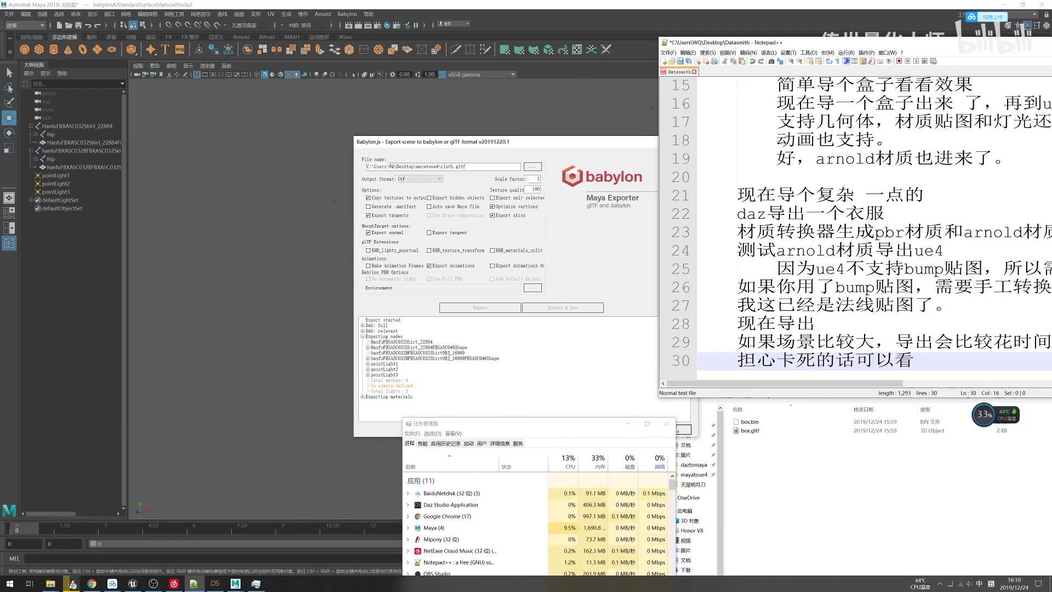
text(任务管理器)
key(Return)
text(cpu)
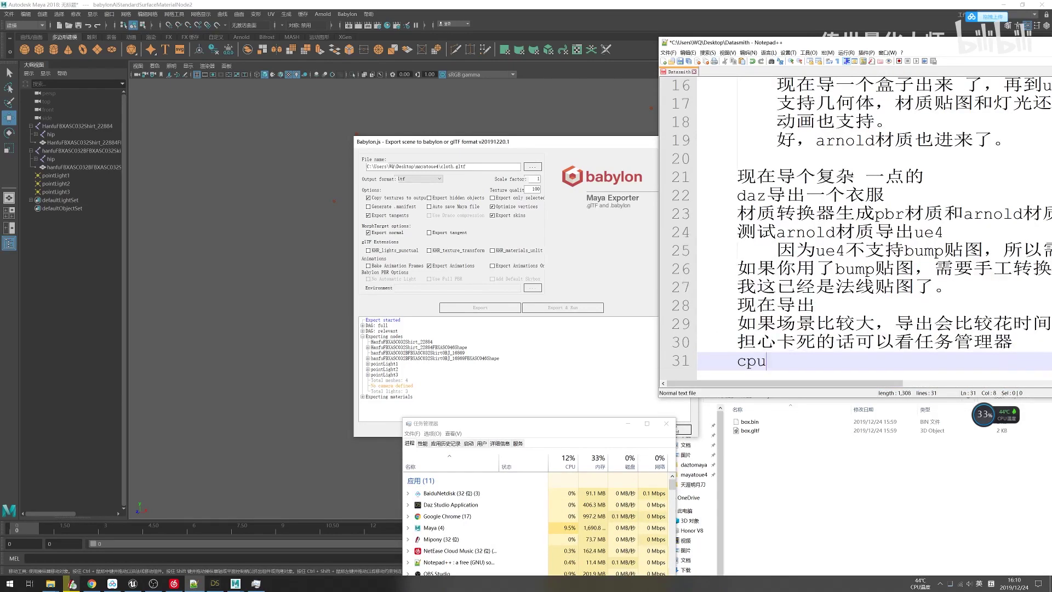
text(如果还在动就可以)
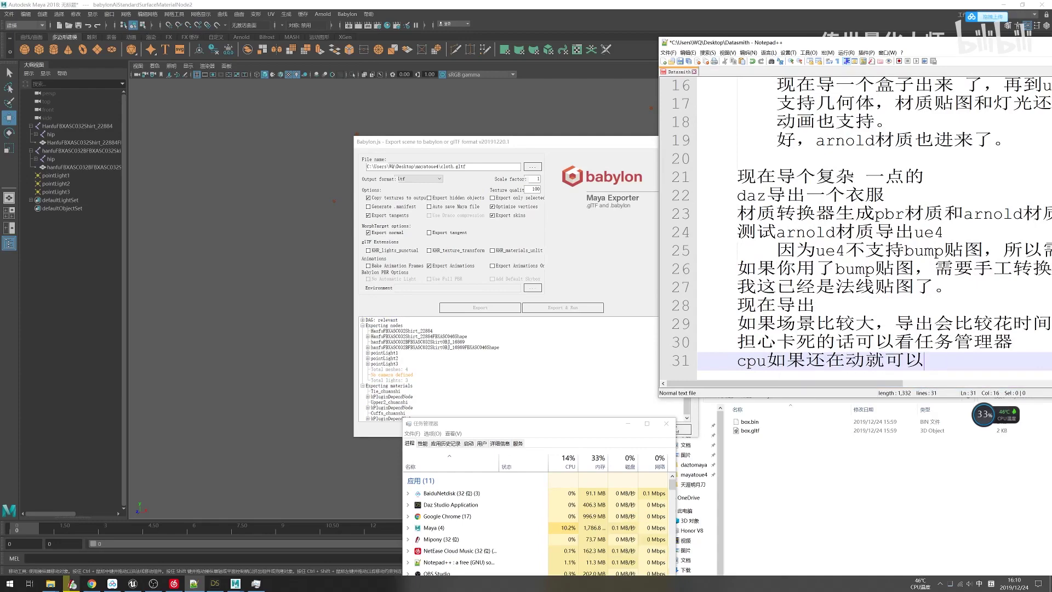
Watch Maya's CPU usage in Task Manager until the export log reports completion
click(476, 389)
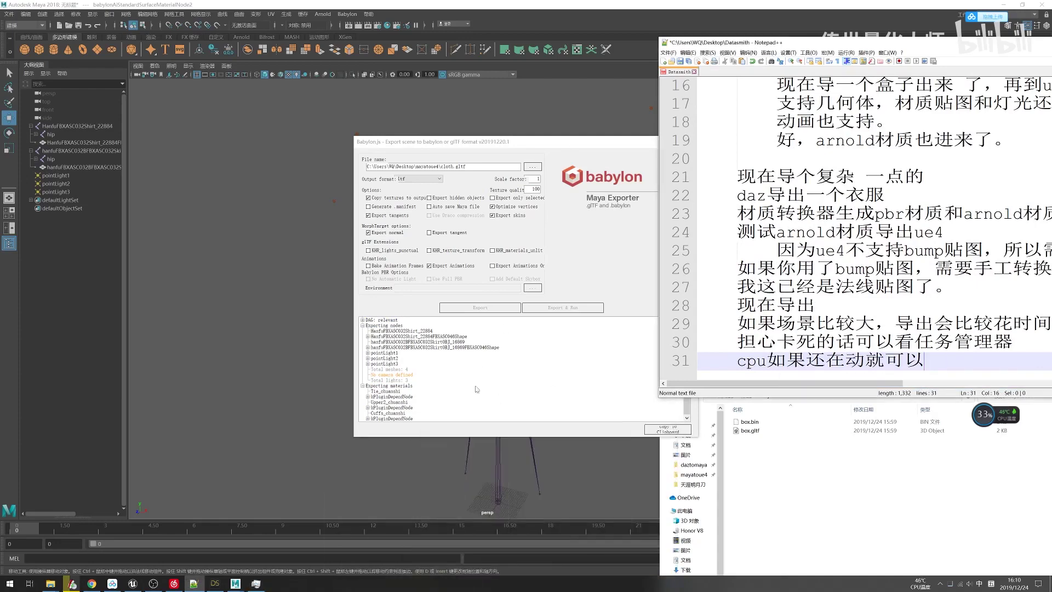
click(256, 583)
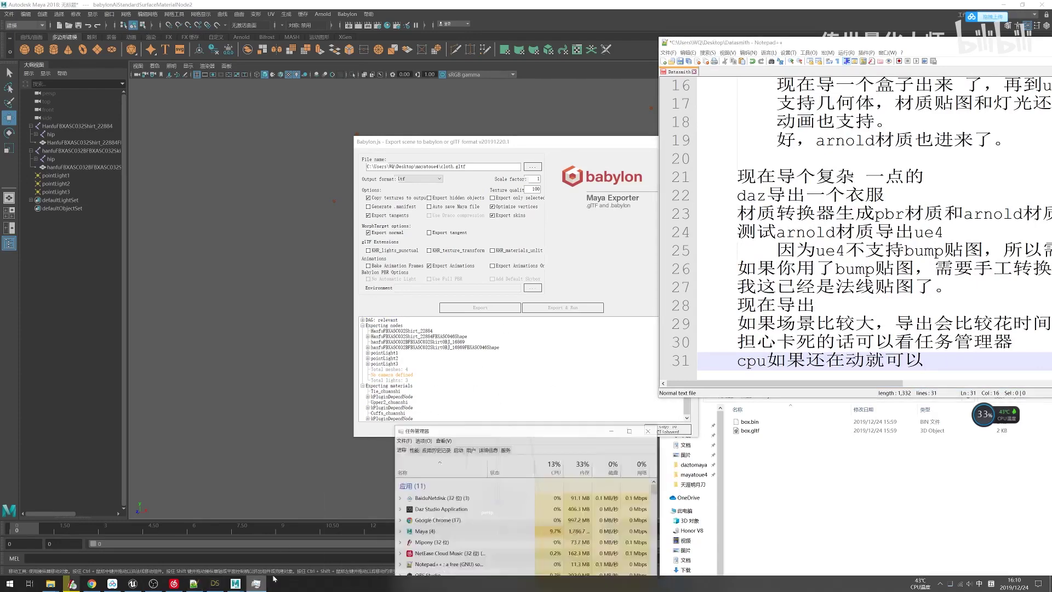
click(542, 433)
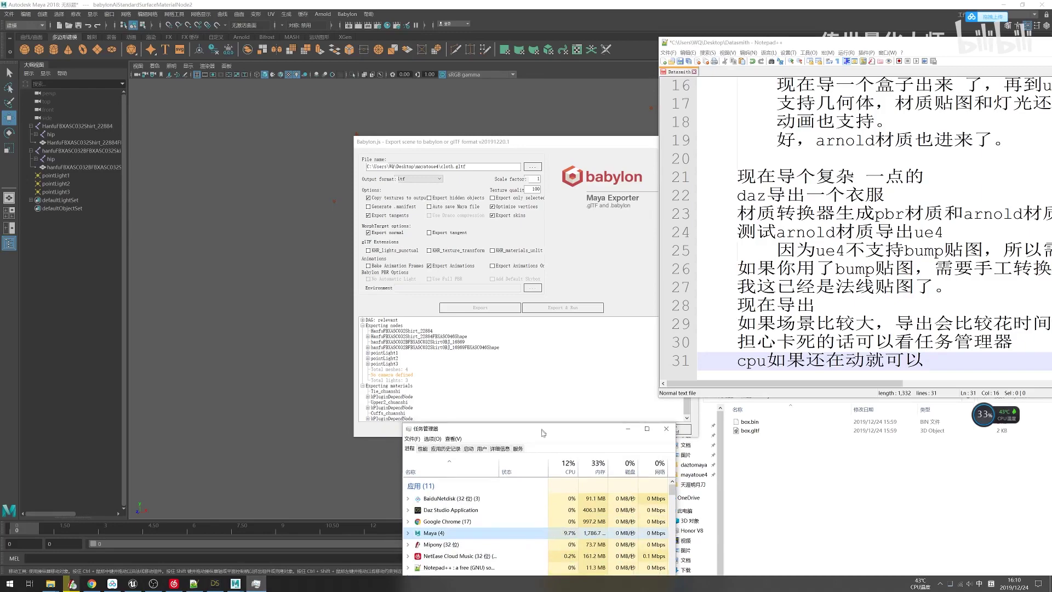
drag(542, 433, 541, 443)
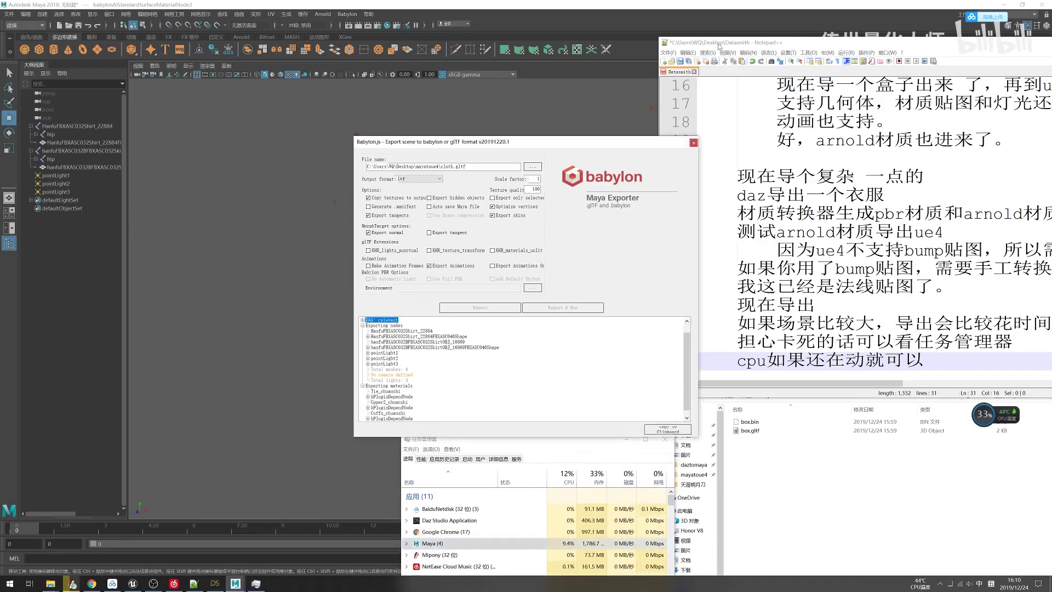
drag(720, 46, 773, 51)
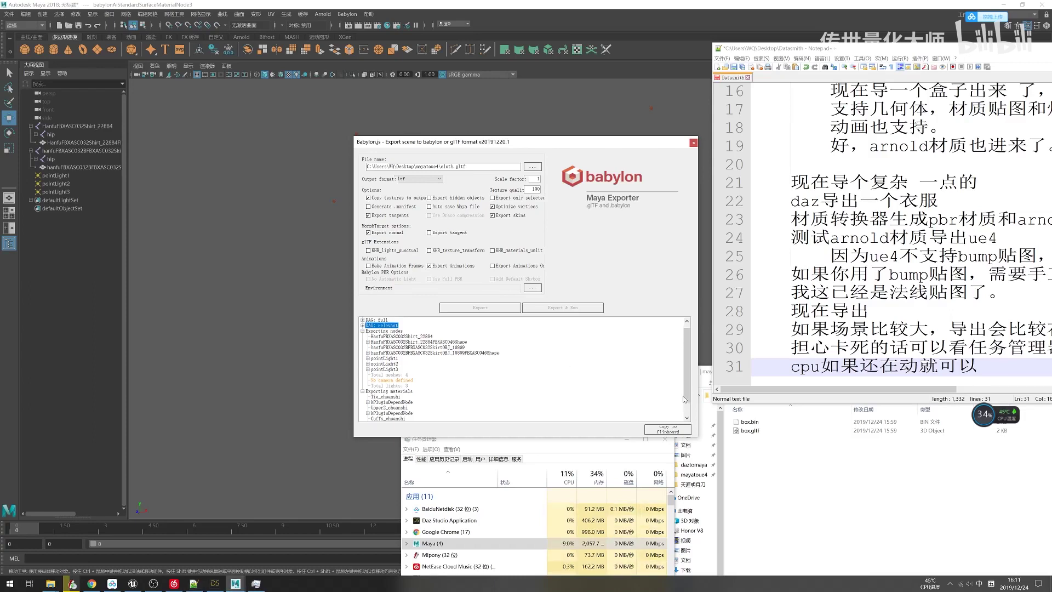
scroll(685, 399, down, 1)
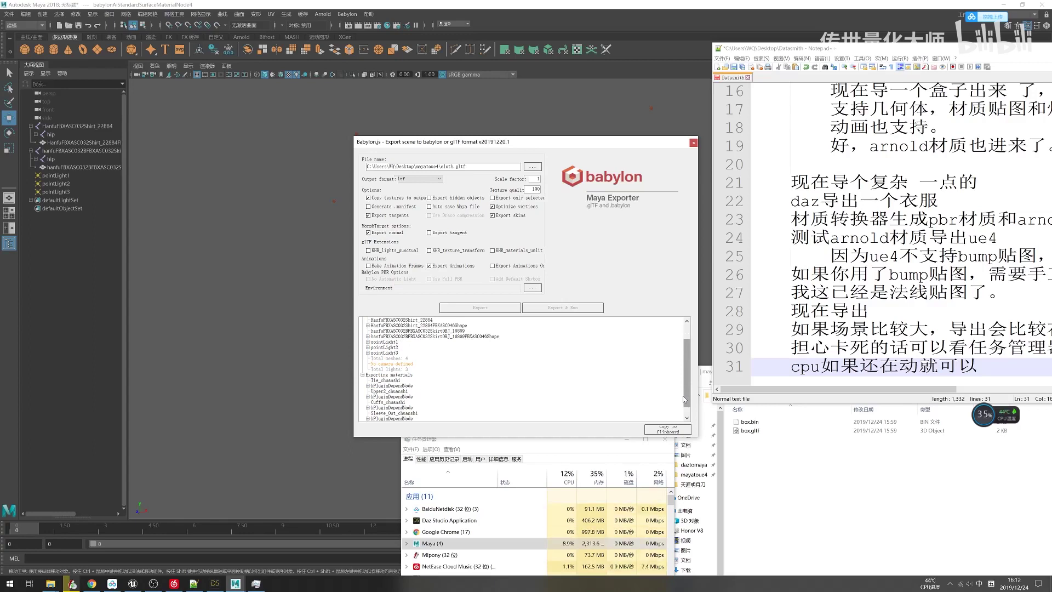
click(595, 449)
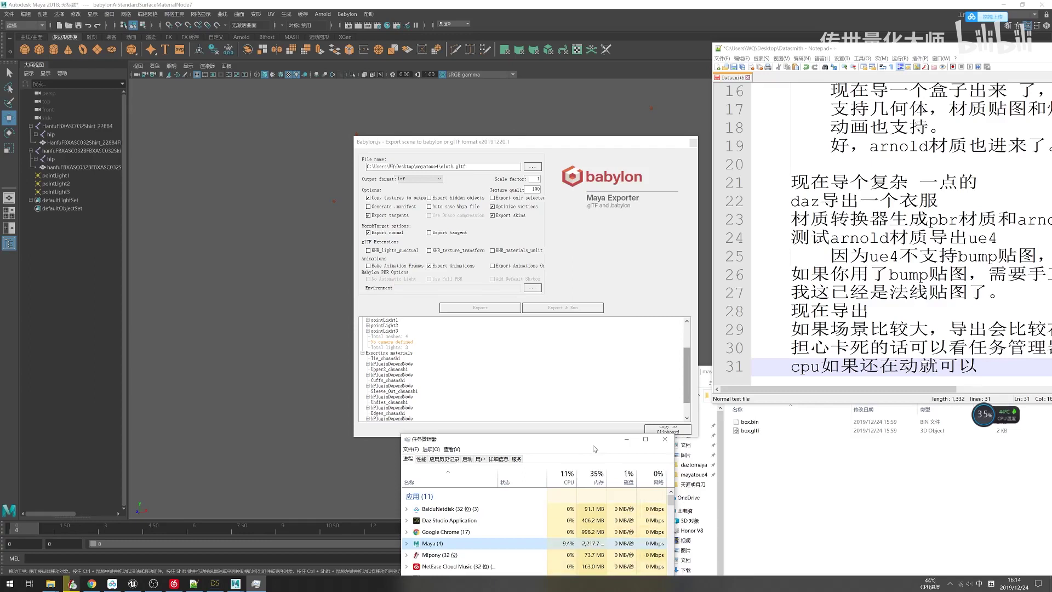
click(685, 393)
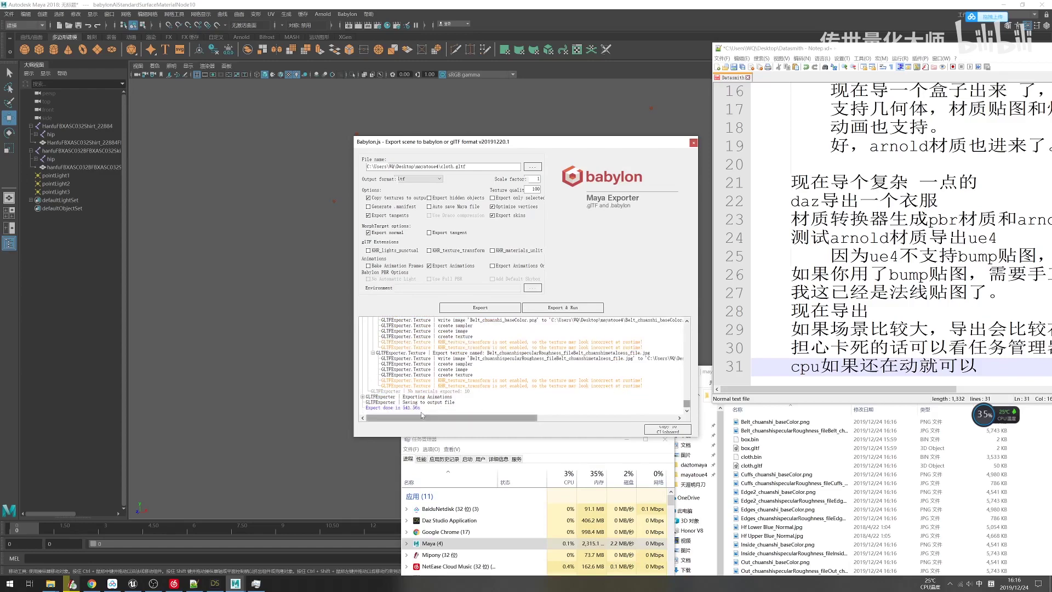
Add notes line 32 saying the final 'Export done' message means the Maya export succeeded
drag(366, 407, 421, 408)
key(alt+Tab)
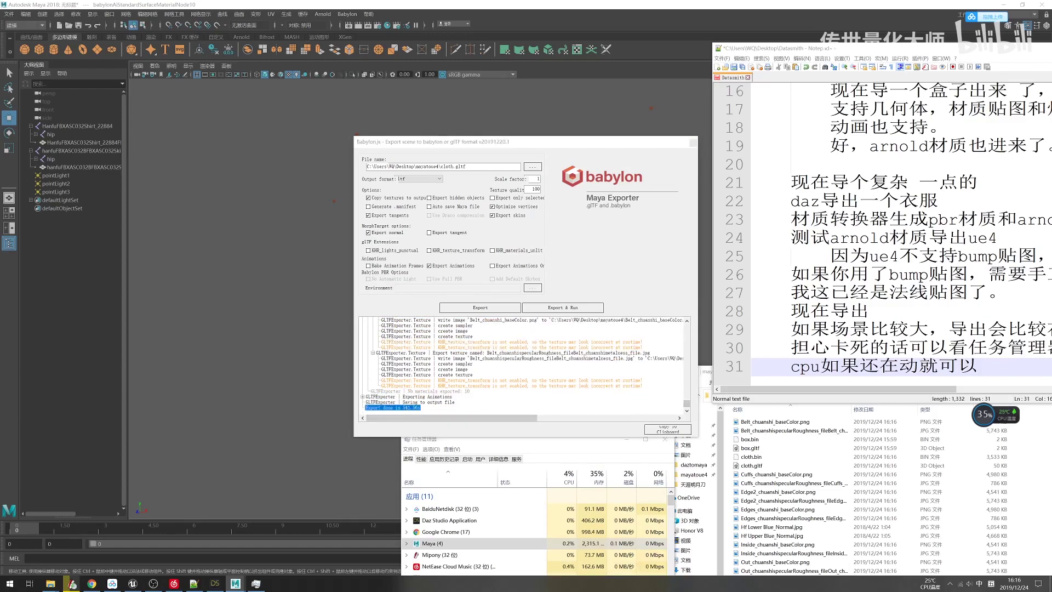
key(Return)
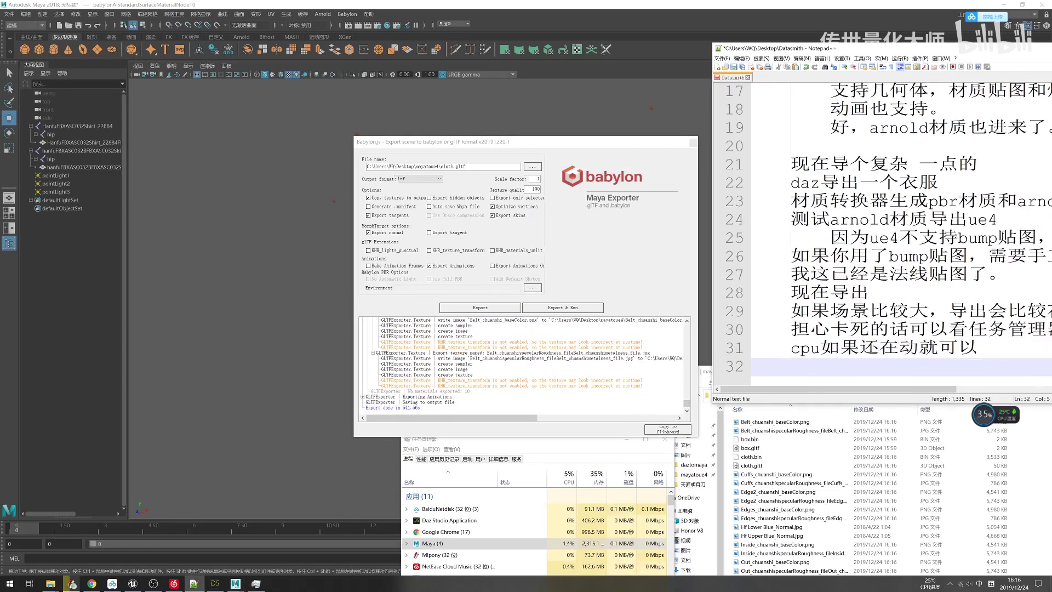
text(最后E)
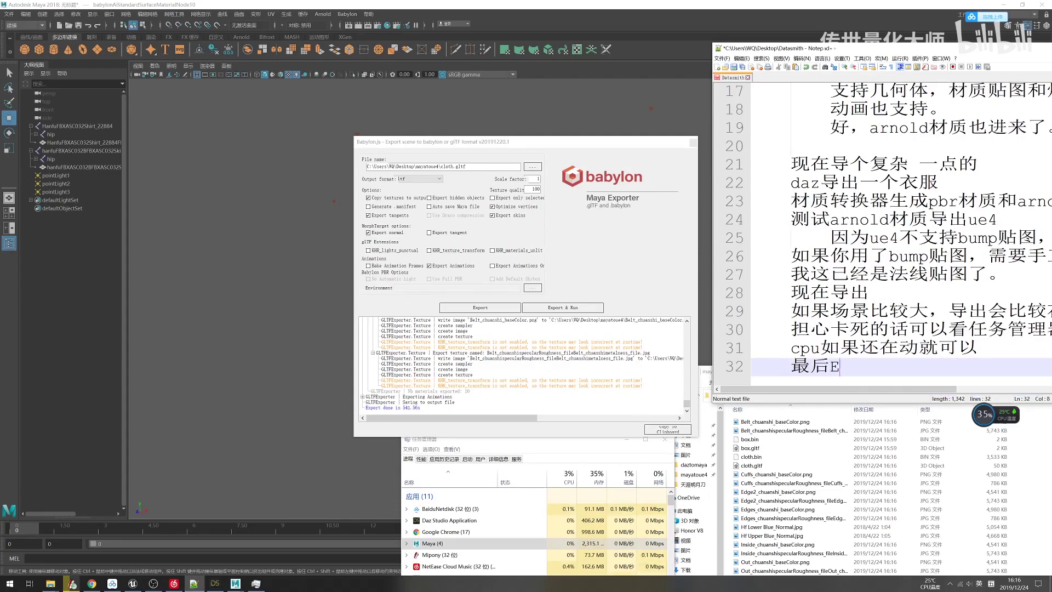
text(xport d)
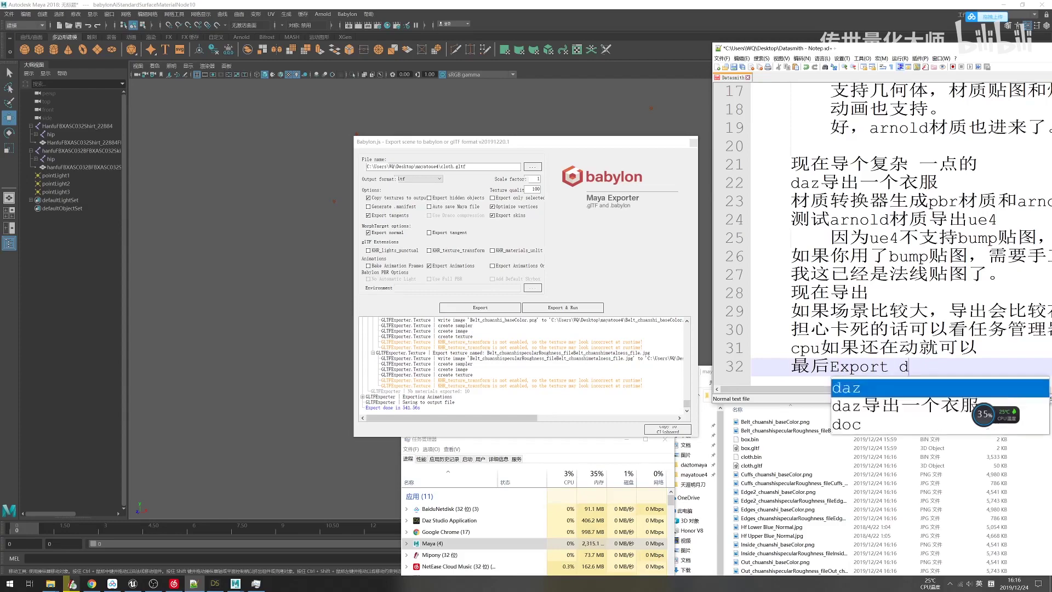
text(one)
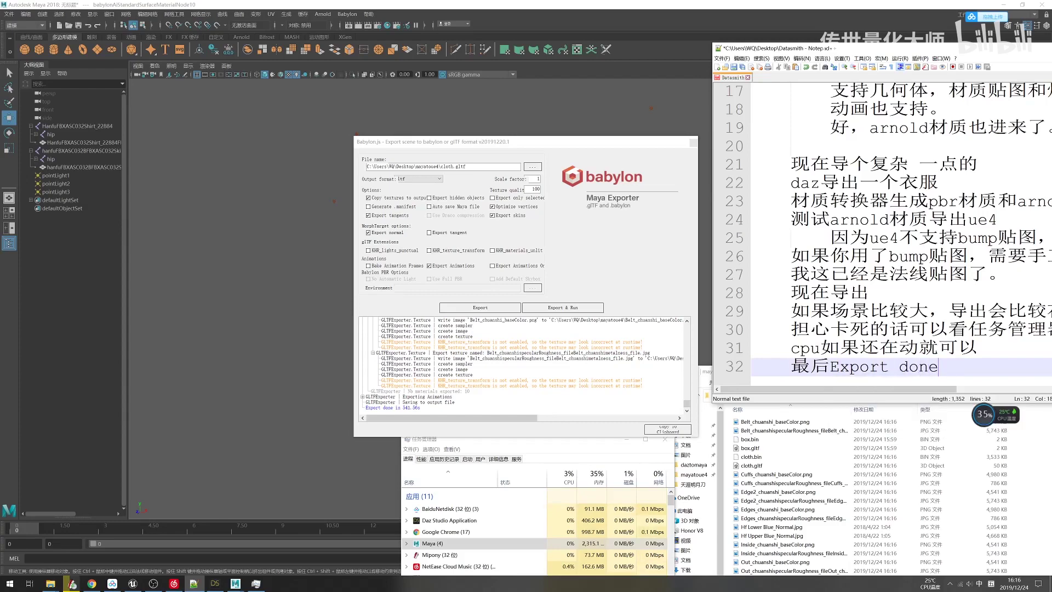
text(出现ged)
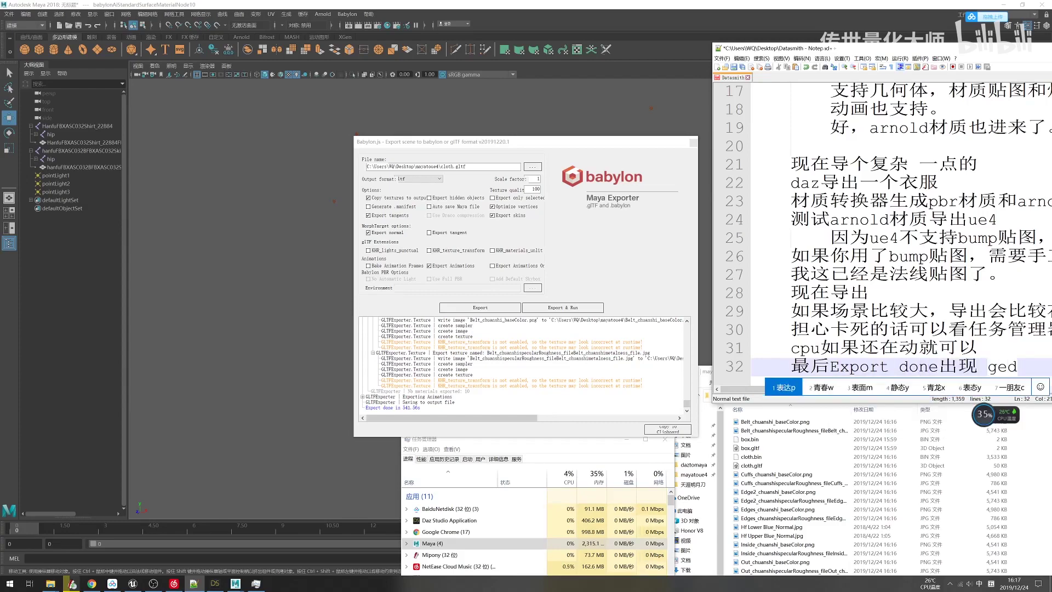
text(表示dna)
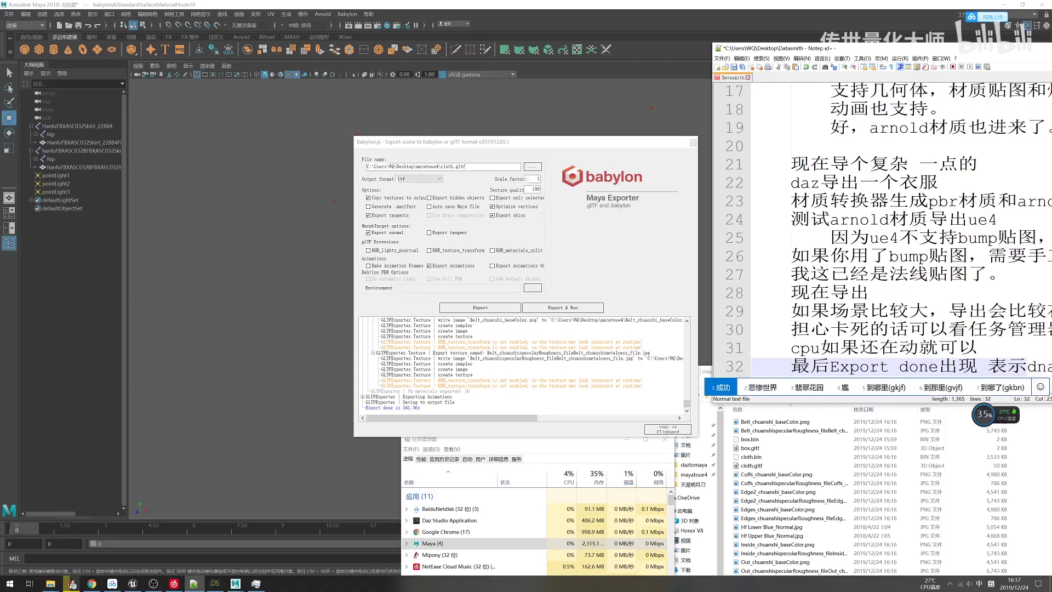
text(成功)
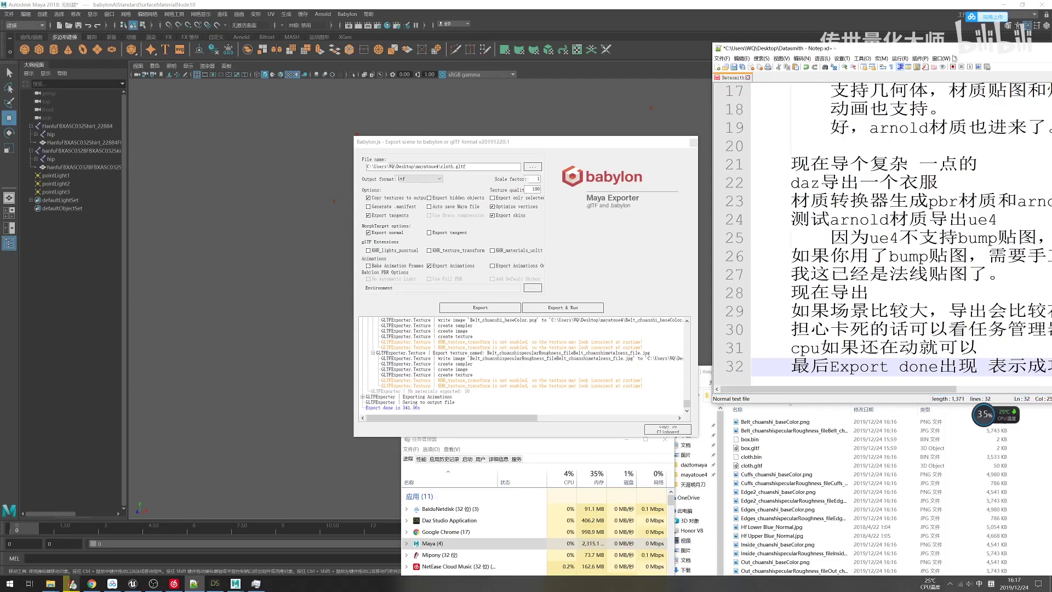
drag(954, 52, 879, 46)
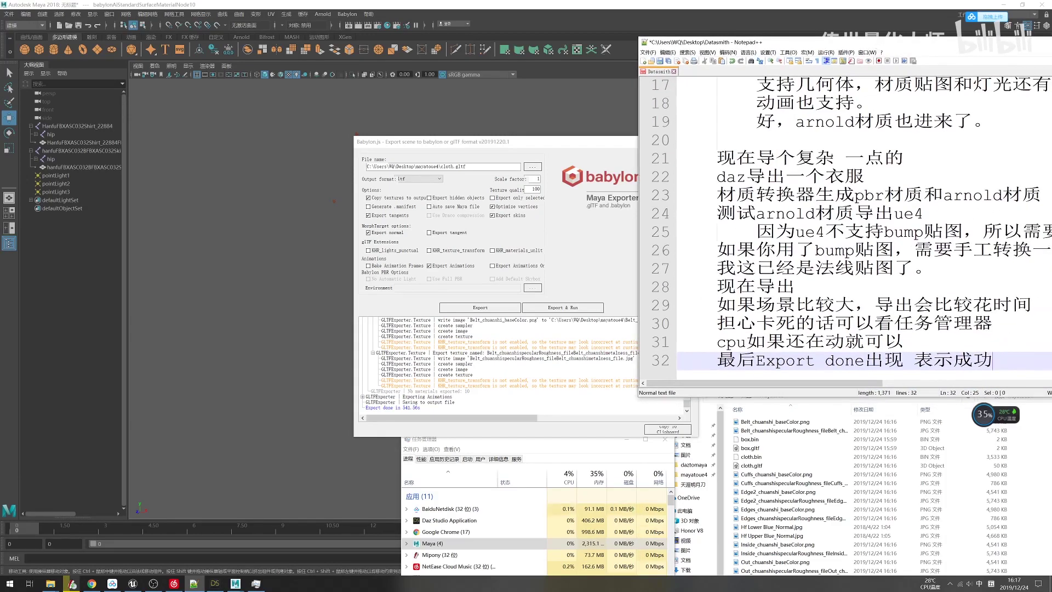
Import cloth.gltf through Datasmith into the Content root folder with default options
click(132, 583)
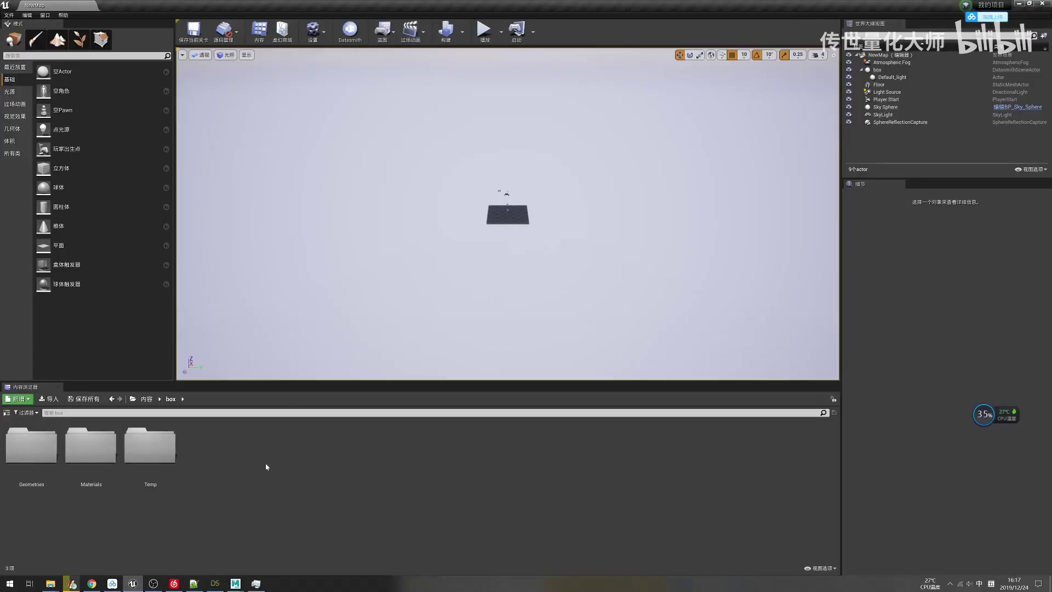
click(350, 30)
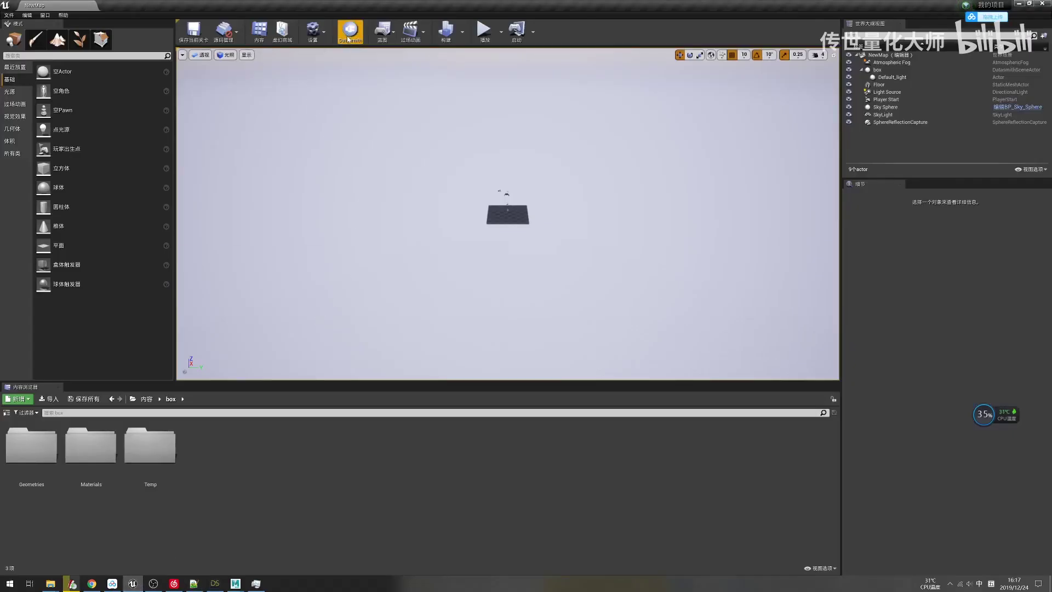
click(96, 69)
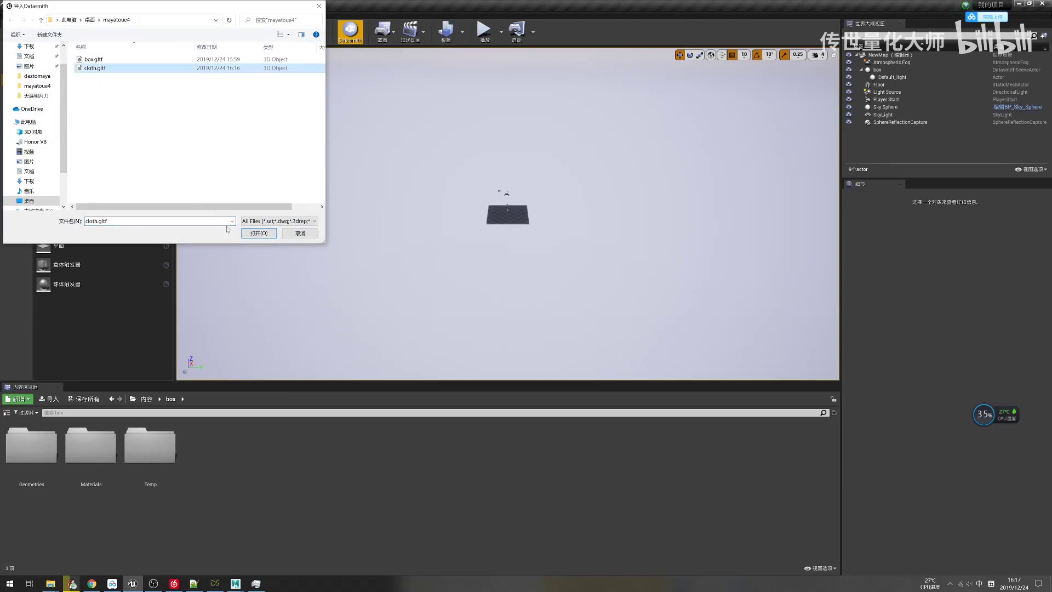
click(258, 233)
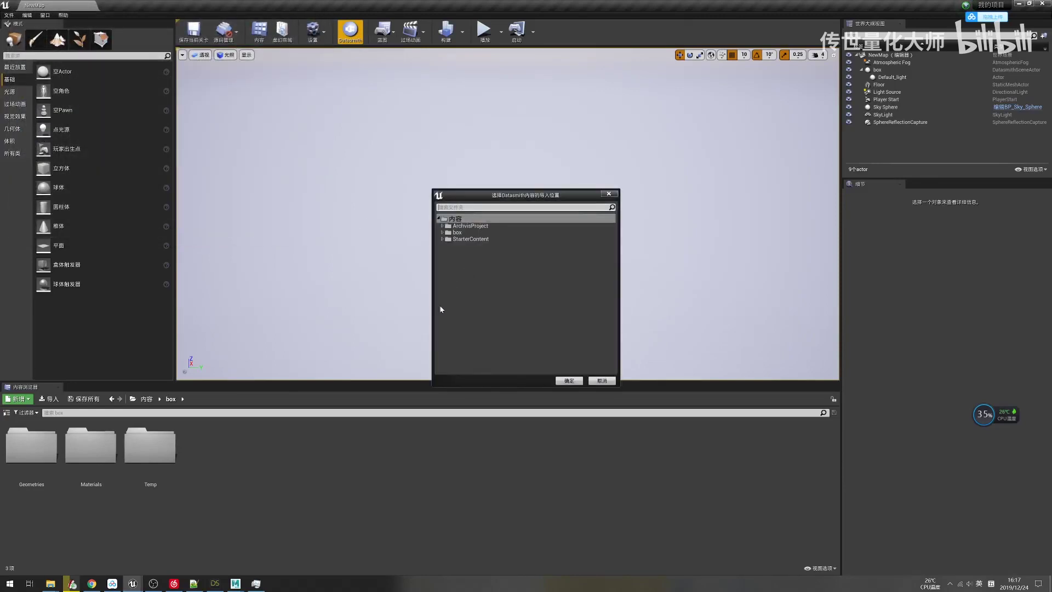
click(568, 381)
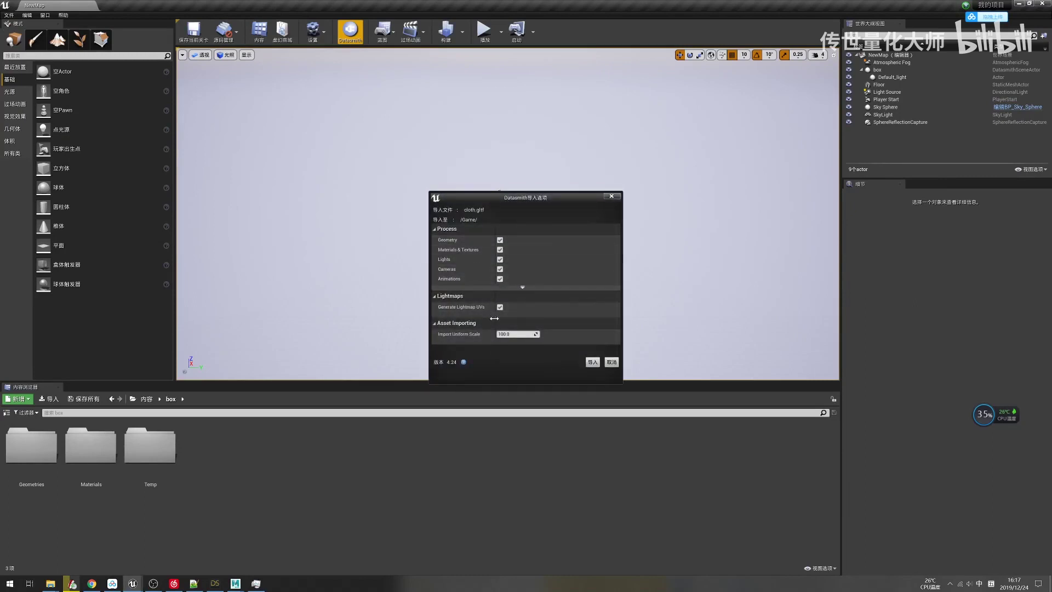
click(590, 363)
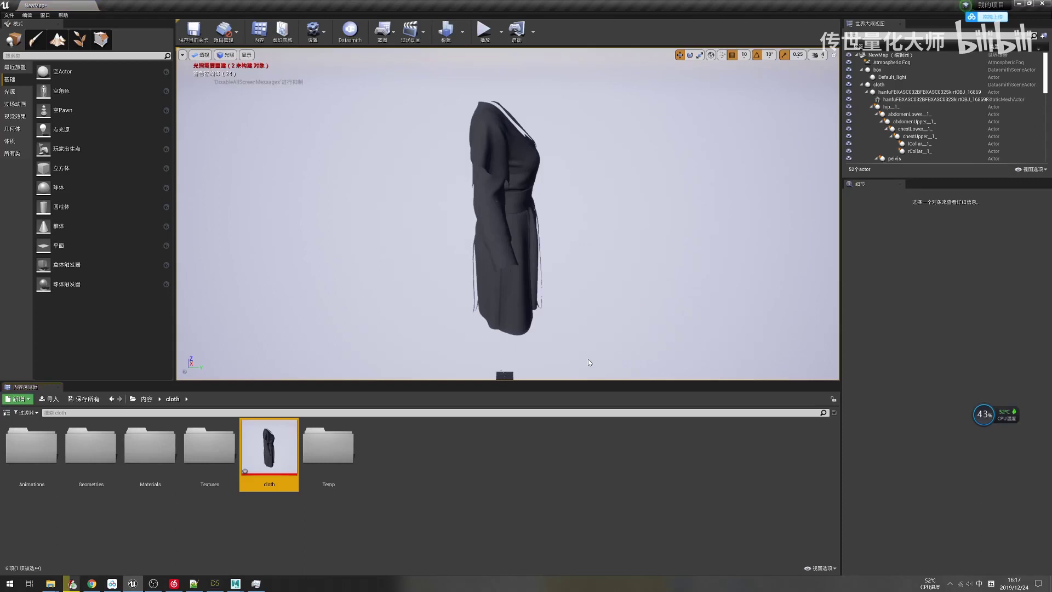
Zoom out and orbit to view the dress's white top and blue skirt from the front
scroll(582, 287, down, 2)
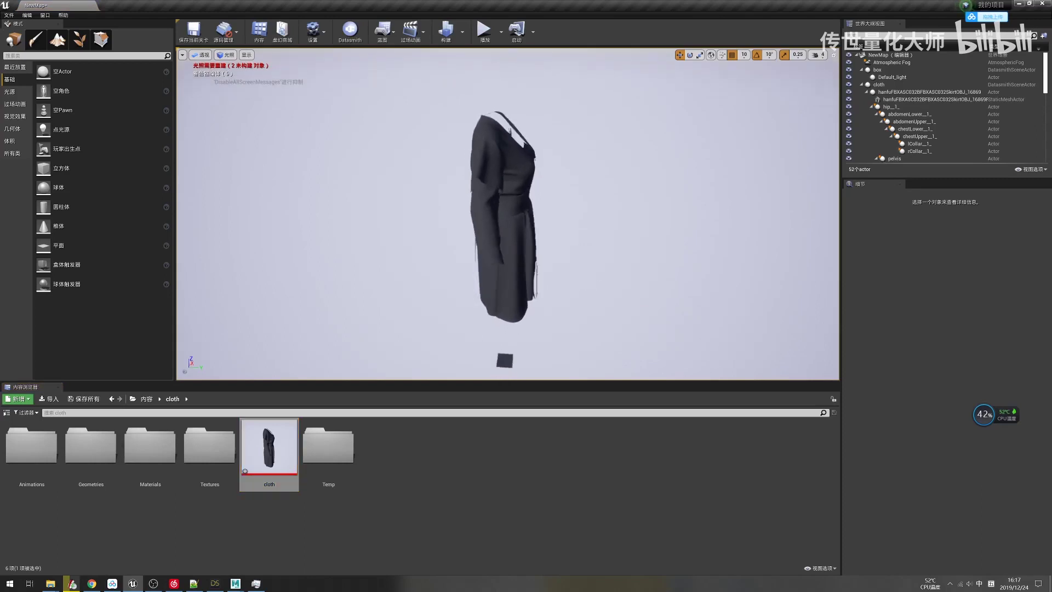
mouse_move(581, 287)
alt+mouse_down()
mouse_move(625, 287)
mouse_move(581, 274)
alt+mouse_up()
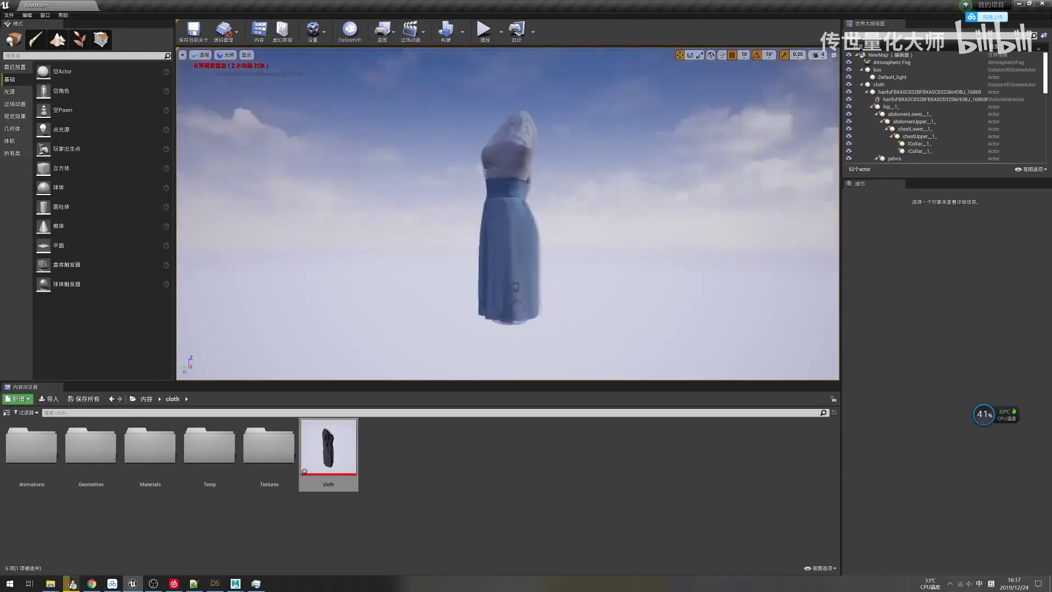
Inspect the dress from several angles, collapse the skirt and shirt bones, and select pointLight1
alt+drag(581, 274, 506, 379)
alt+drag(603, 296, 601, 301)
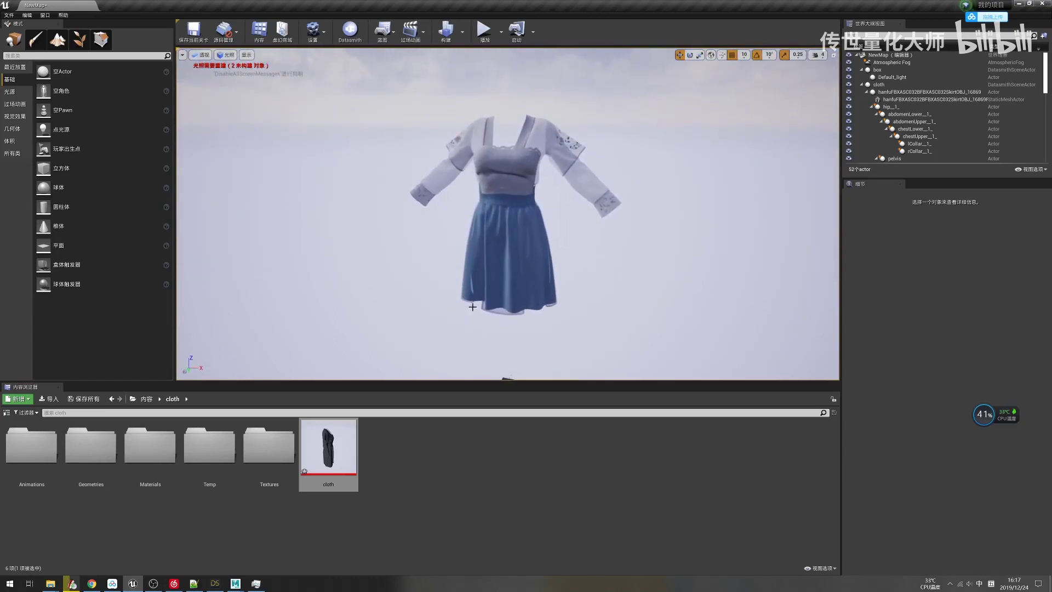
alt+drag(472, 306, 416, 307)
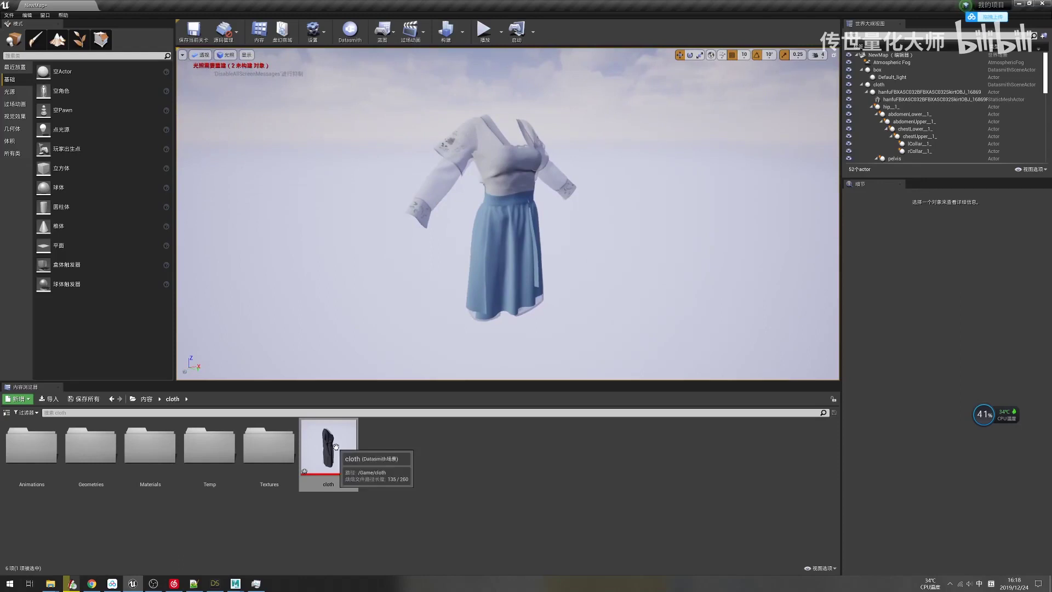
click(872, 107)
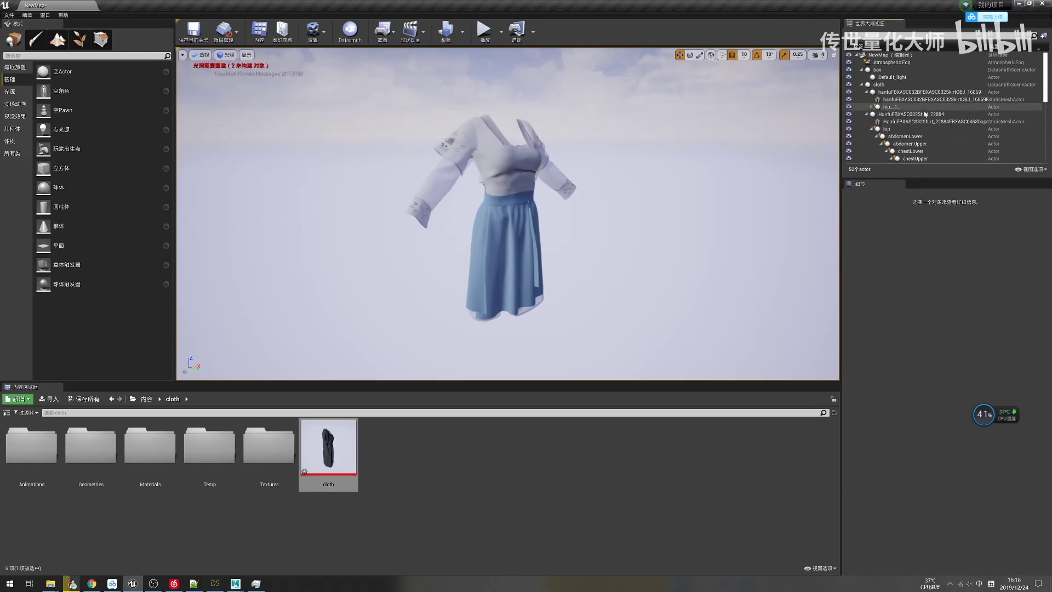
click(871, 129)
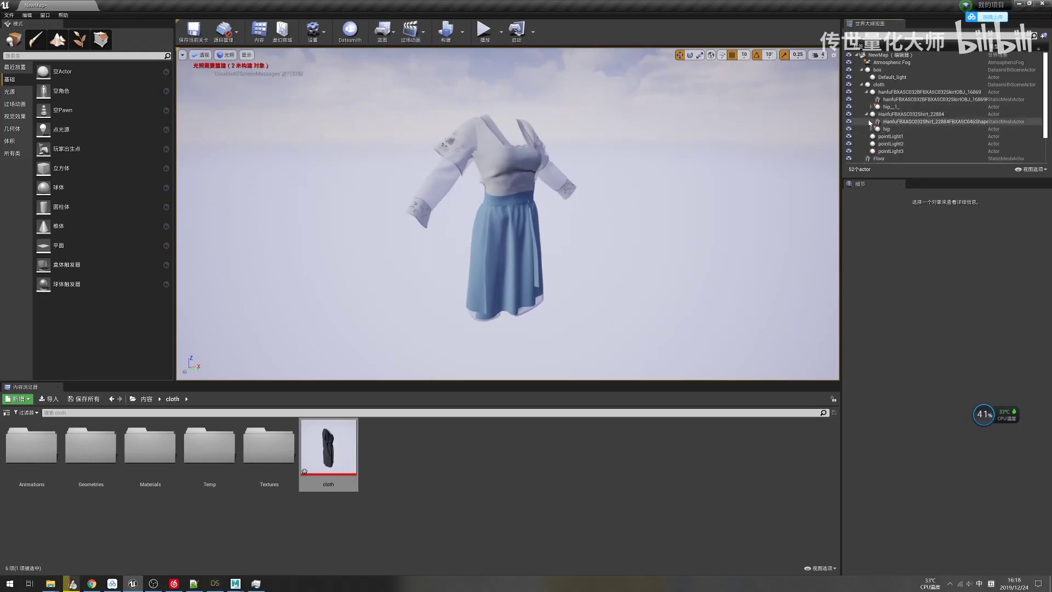
click(895, 140)
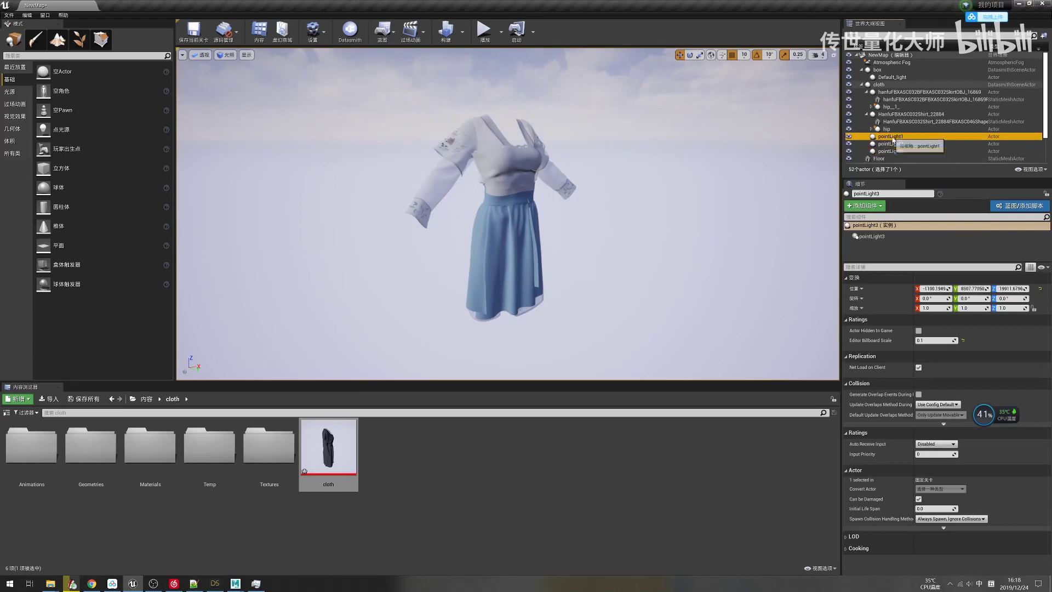
click(891, 144)
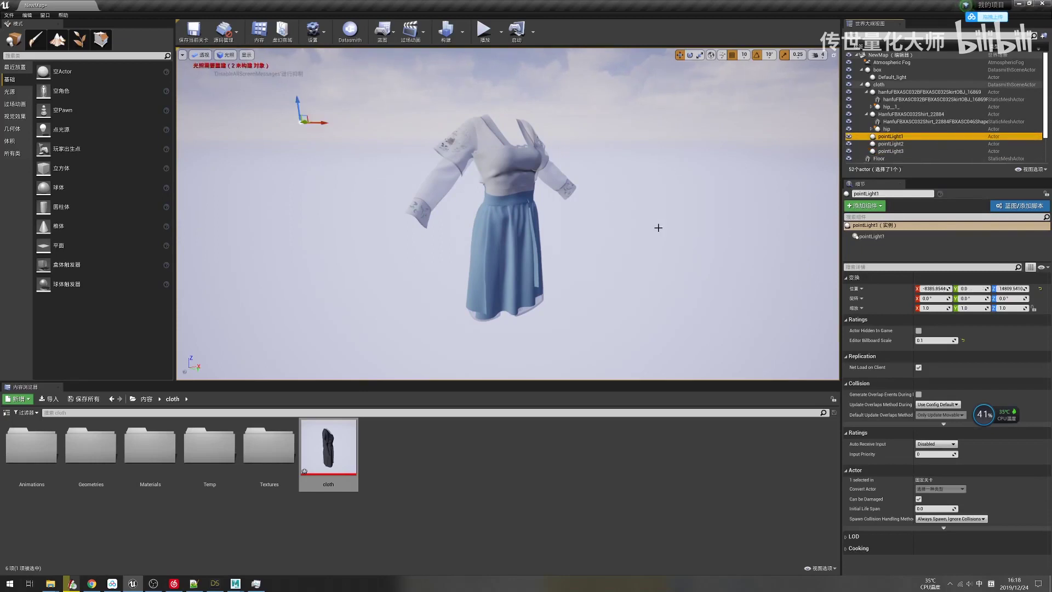
right_drag(659, 228, 631, 230)
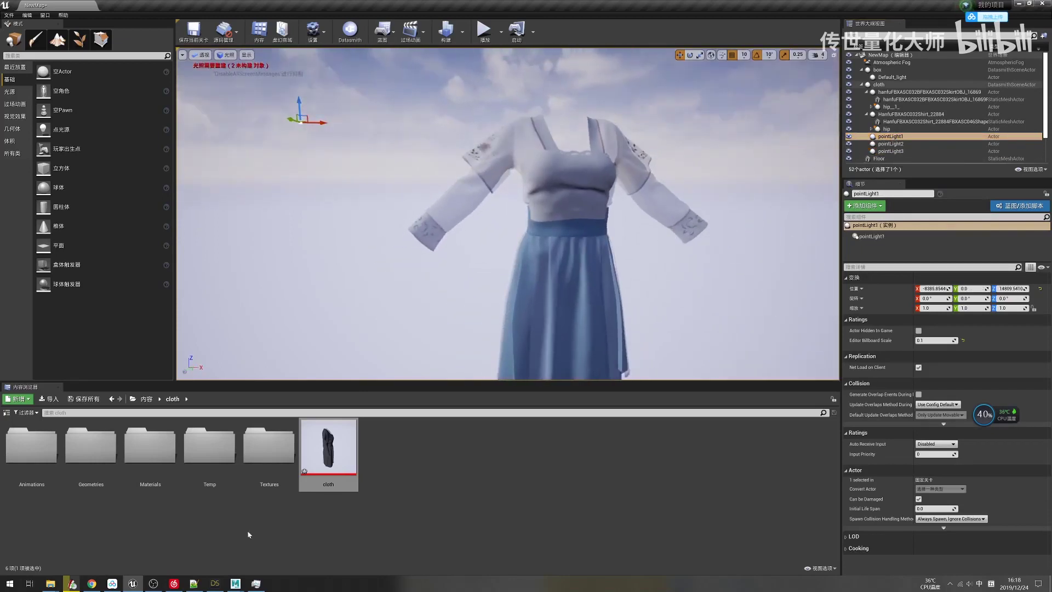
Add notes line 33 '灯光衣服都过来了' and open the cloth Datasmith scene asset
click(194, 584)
key(Return)
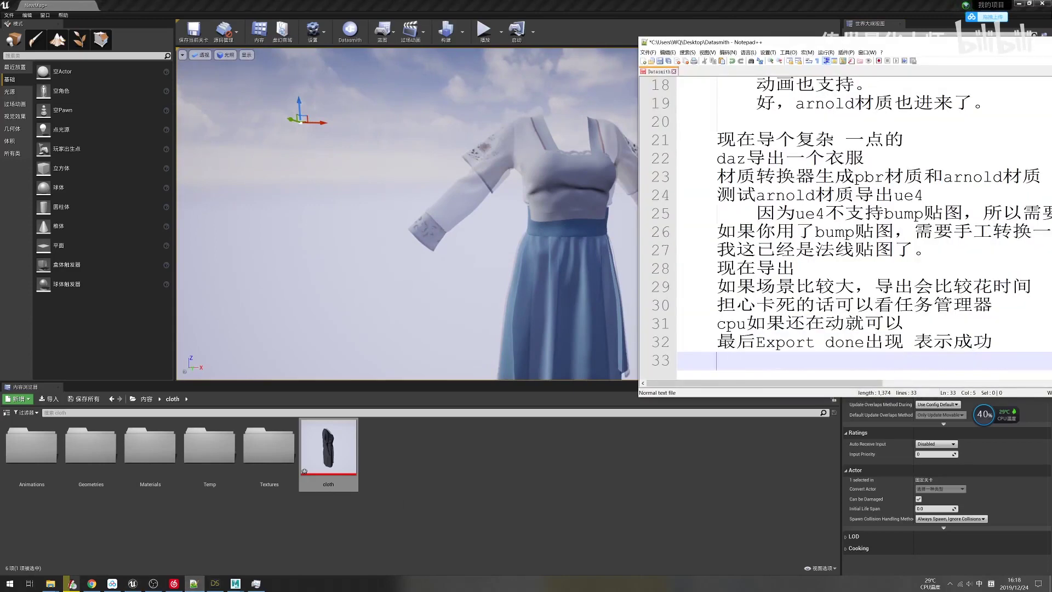
text(dengguangye5)
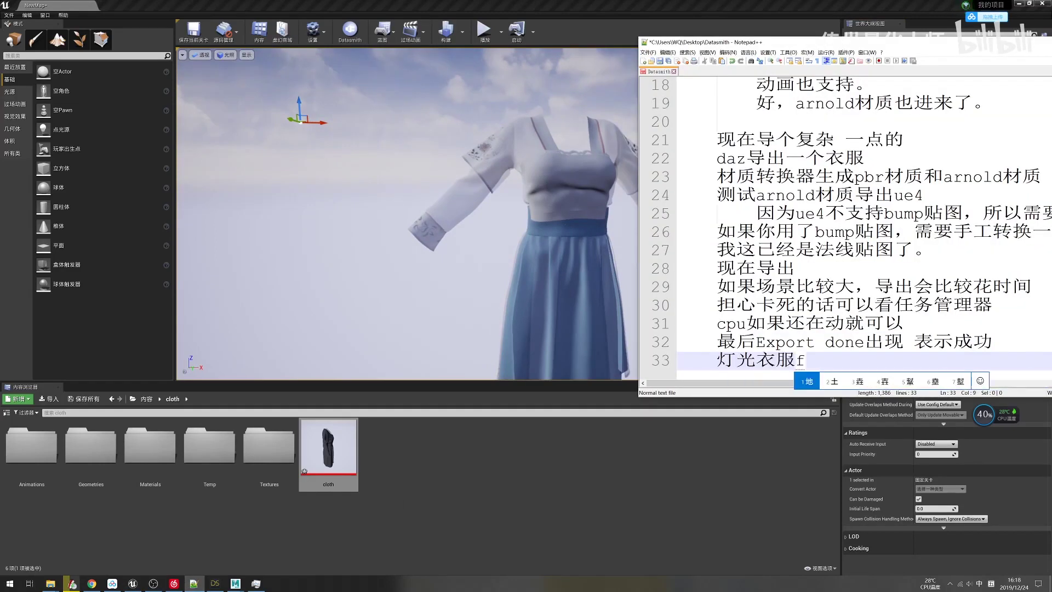
text(douguolaile)
key(space)
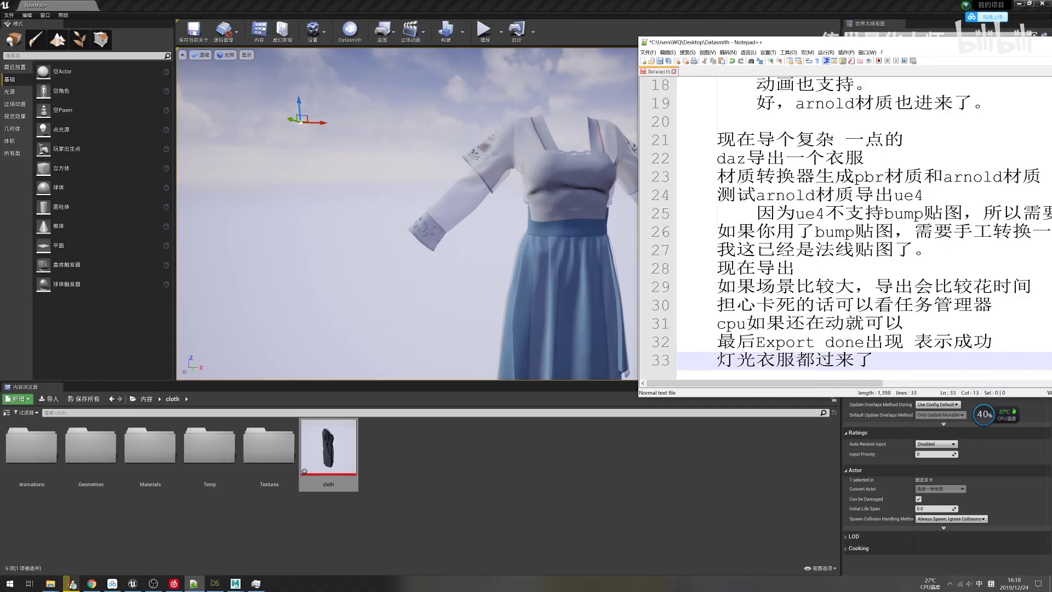
click(694, 489)
double_click(329, 450)
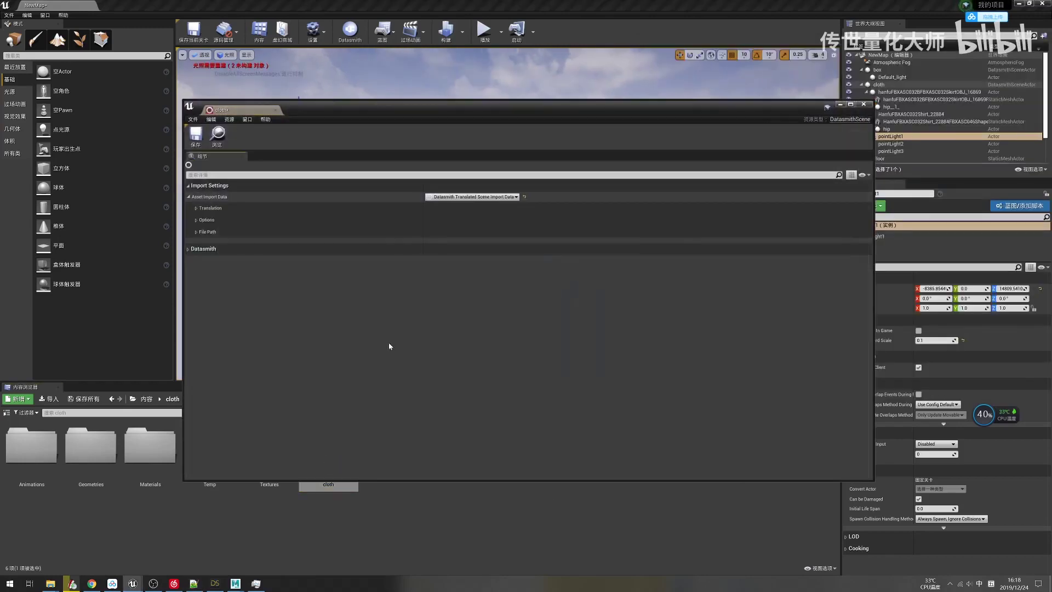
Close the Datasmith scene editor and select the skirt and shirt actors in the Outliner
click(863, 105)
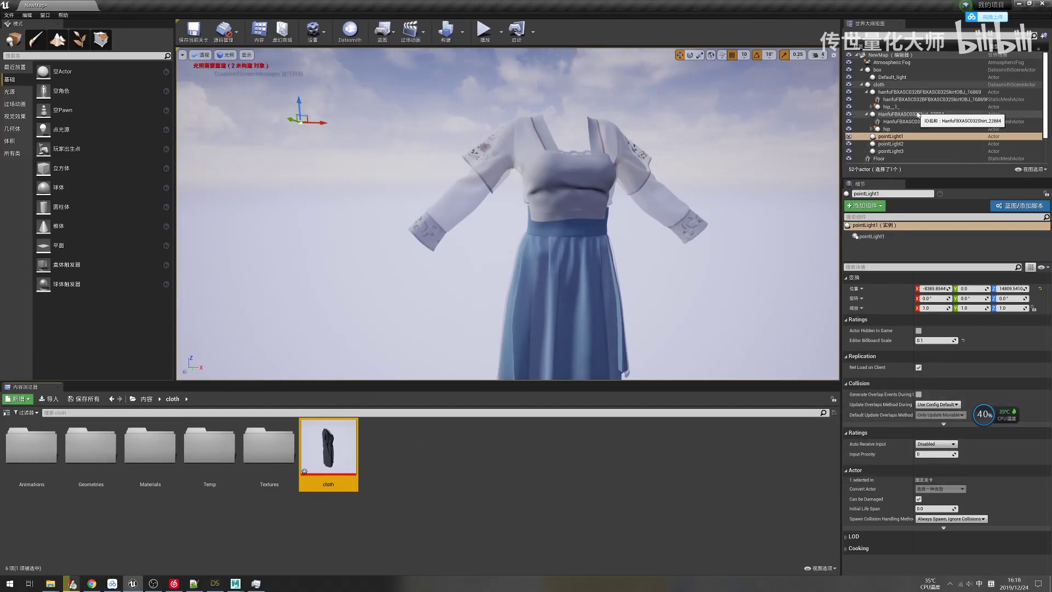
click(927, 92)
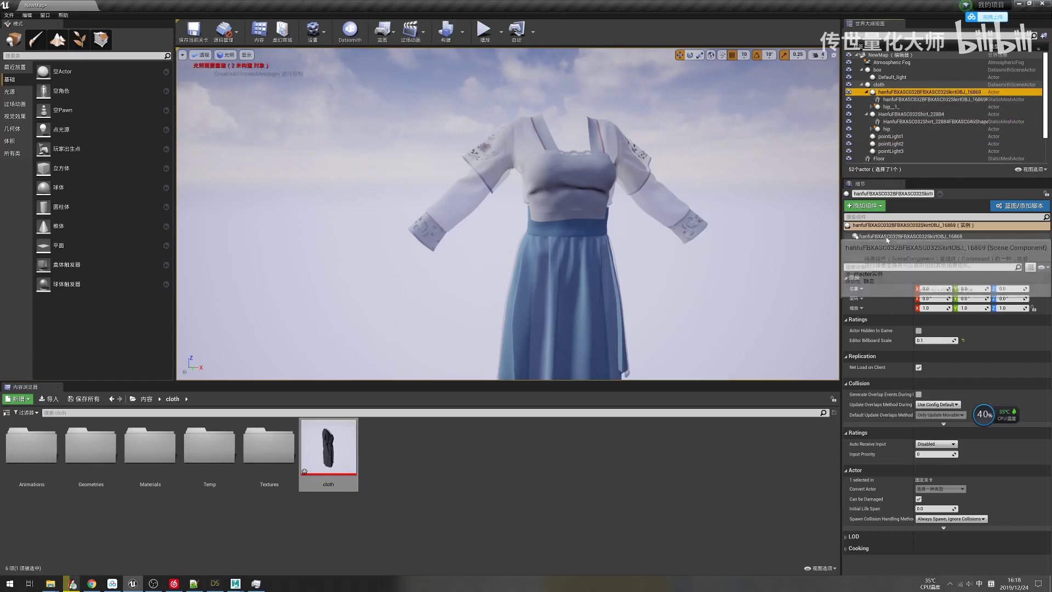
click(888, 236)
click(910, 114)
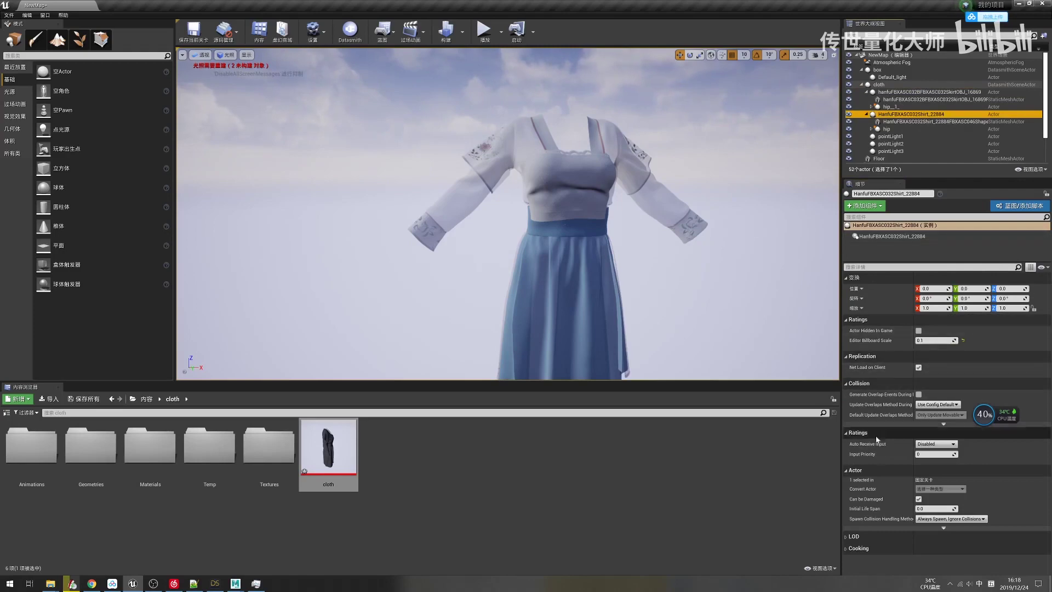
Edit the cloth Datasmith scene and open the shirt mesh under Datasmith > Static Meshes
right_click(326, 442)
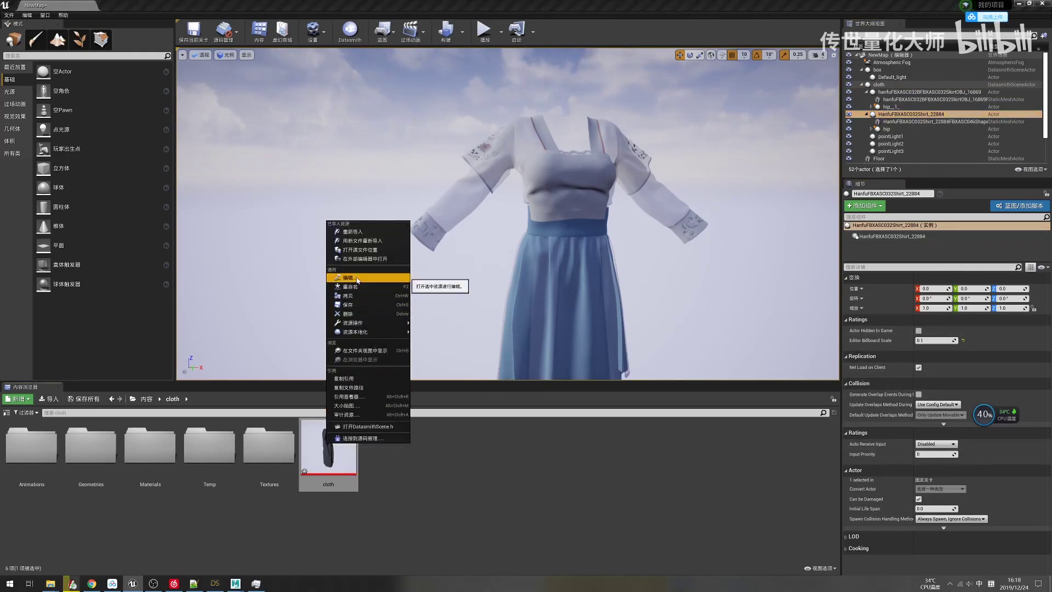
click(346, 278)
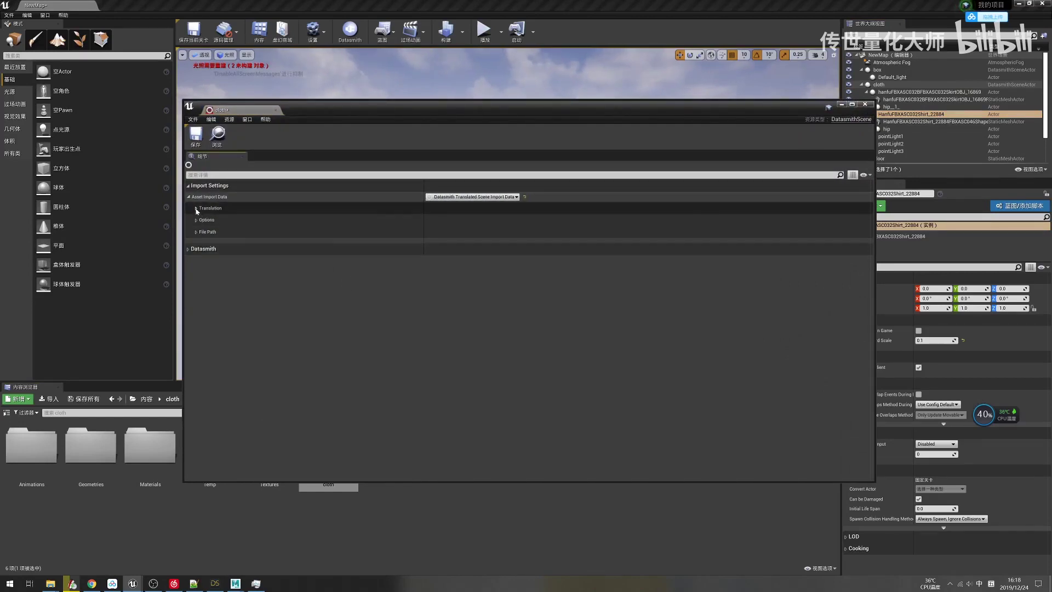
click(187, 248)
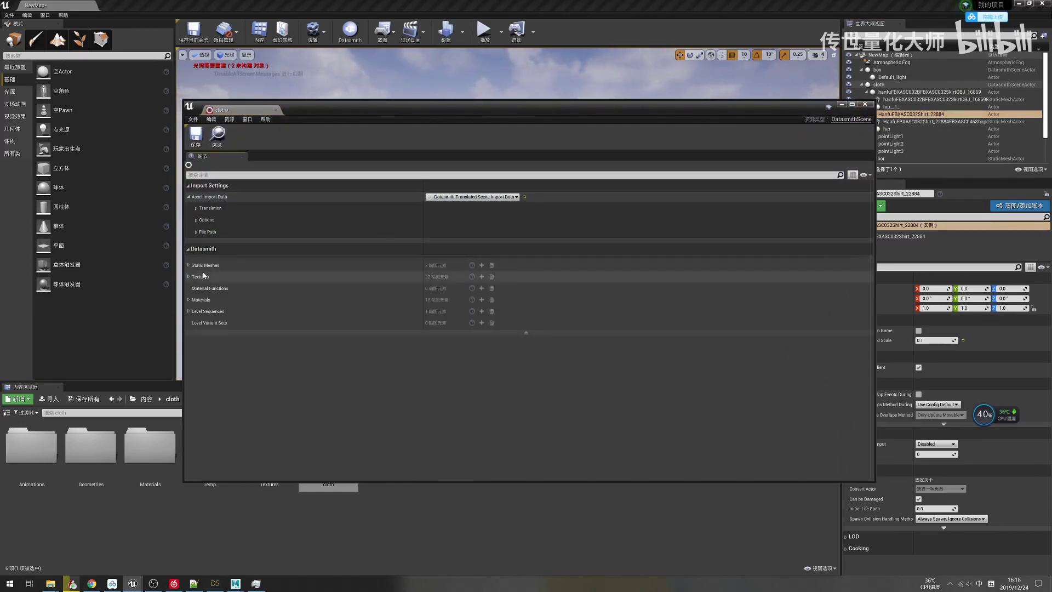
click(188, 265)
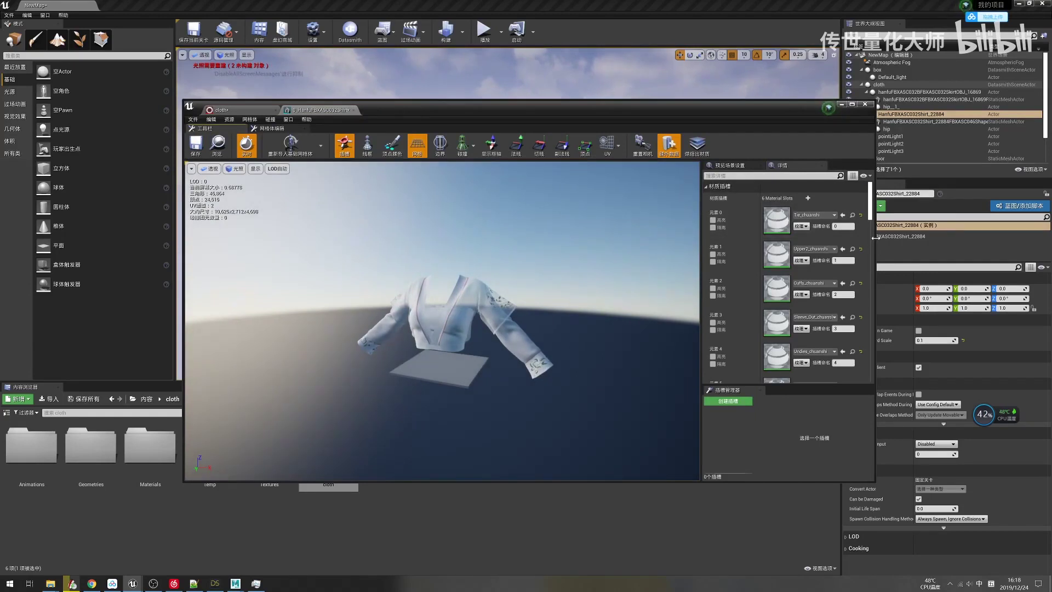
Widen the mesh editor and open the shirt's Tie_chuanshi material instance
drag(874, 269, 955, 277)
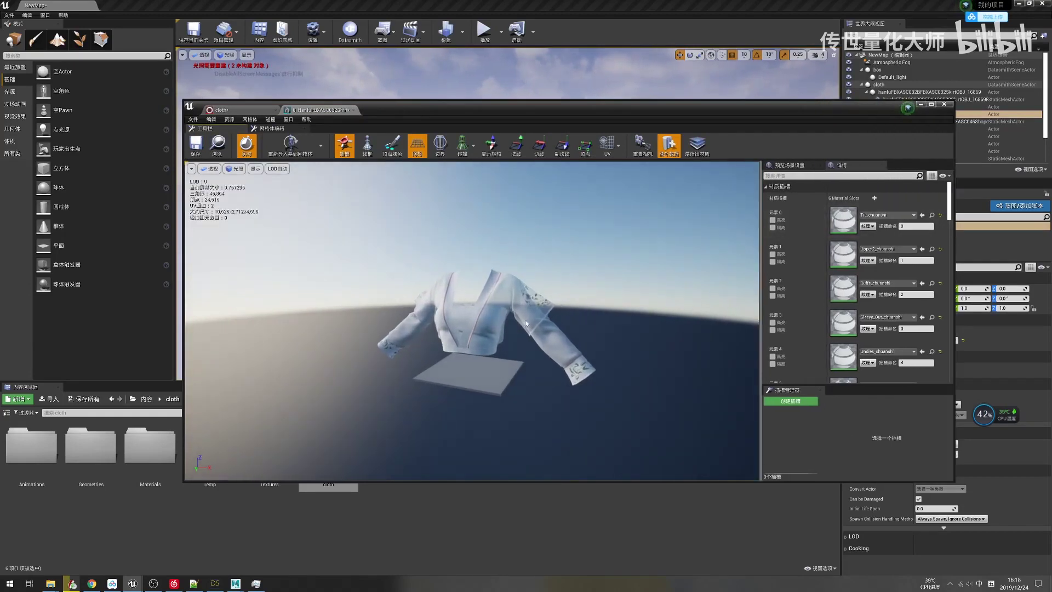
double_click(843, 216)
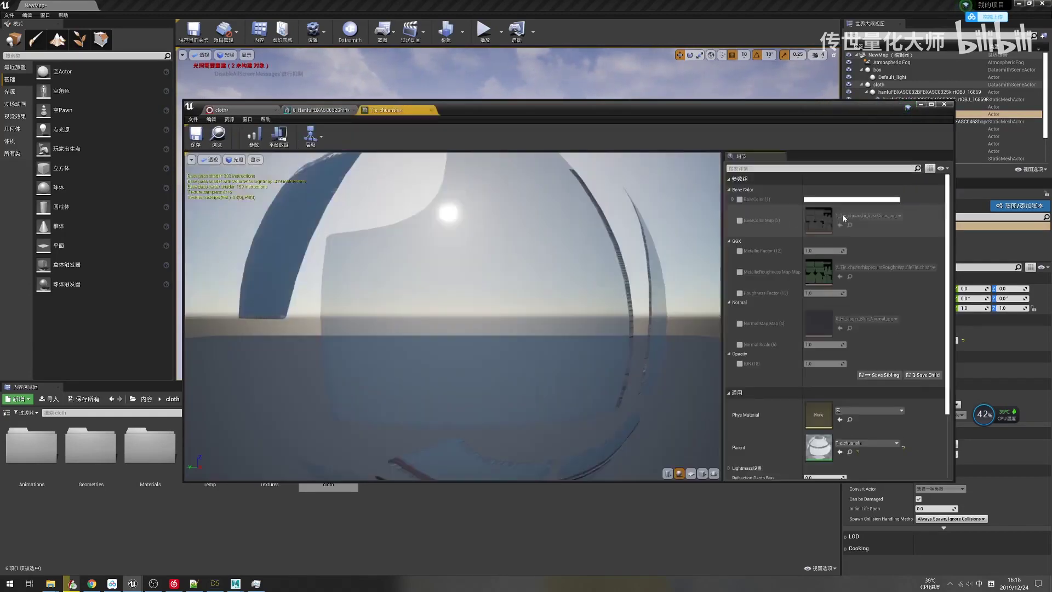
scroll(767, 332, down, 4)
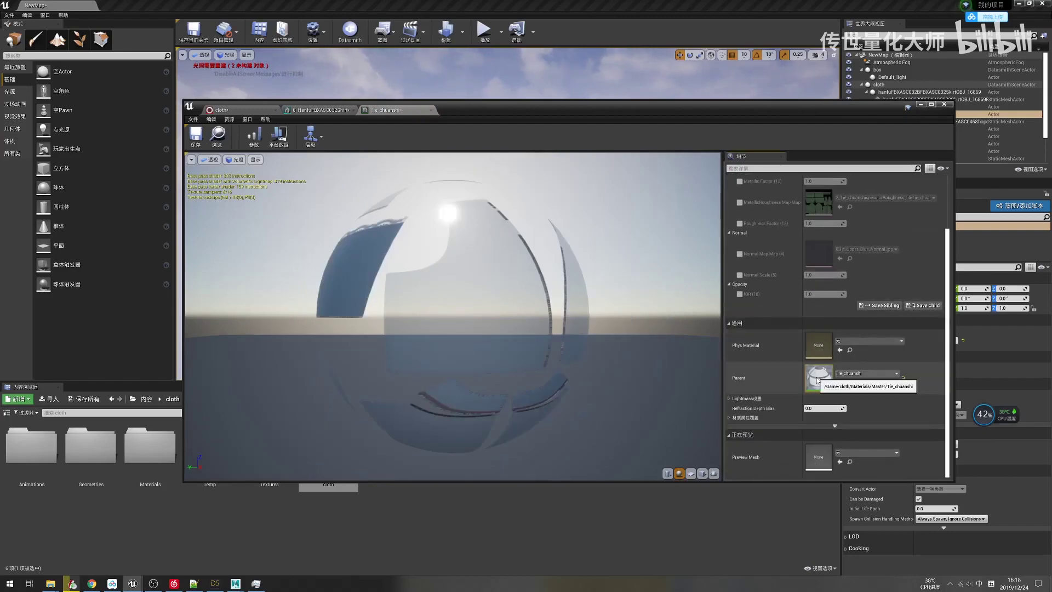
Open the parent Tie_chuanshi master material and zoom out over its full node graph
double_click(818, 378)
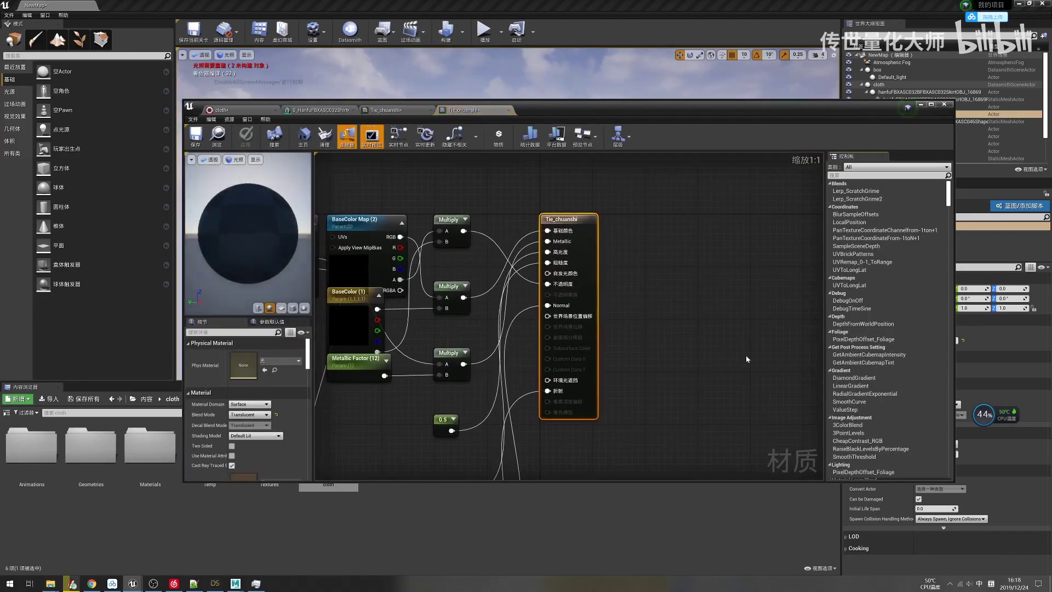
mouse_move(672, 375)
right_down()
mouse_move(700, 301)
mouse_move(742, 301)
mouse_move(734, 334)
mouse_move(759, 366)
right_up()
scroll(734, 337, down, 1)
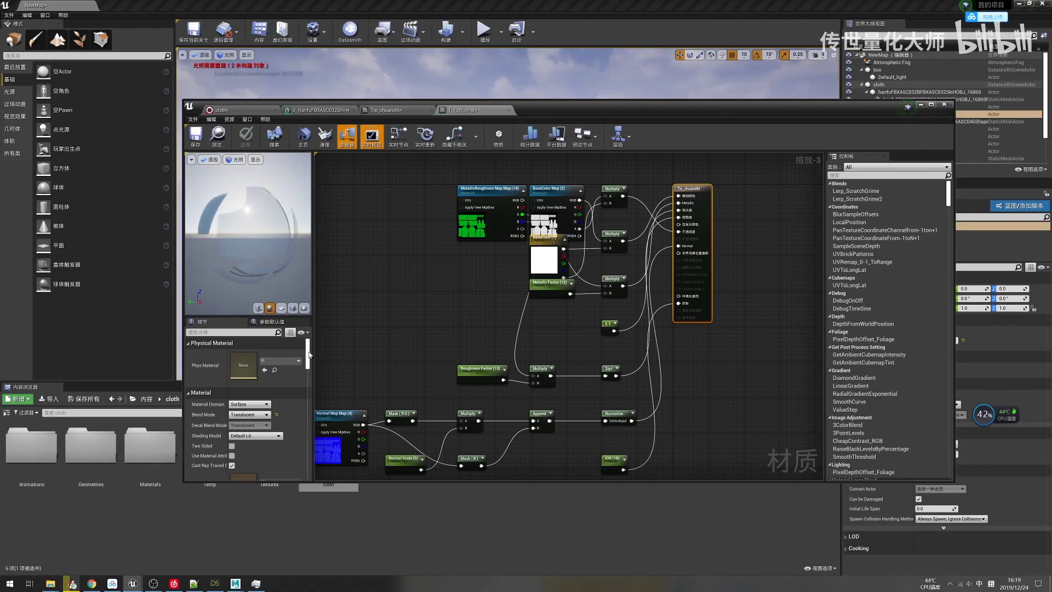
scroll(435, 330, down, 1)
right_drag(678, 371, 690, 364)
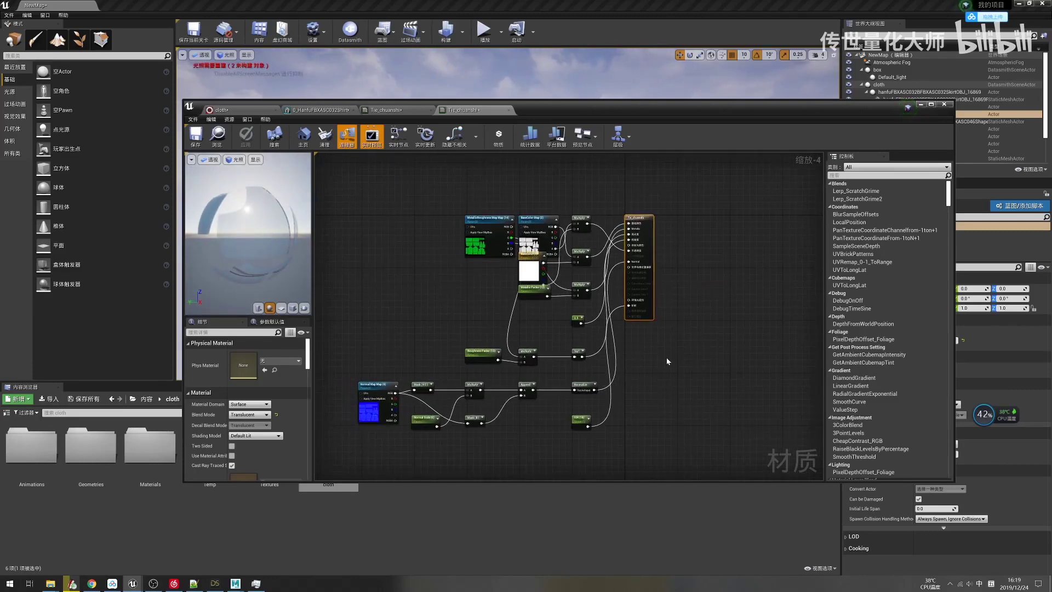
Write notes lines 34–36 praising transparency and material nodes, ending with '先这样，如果对你有帮助，三连吧'
click(194, 584)
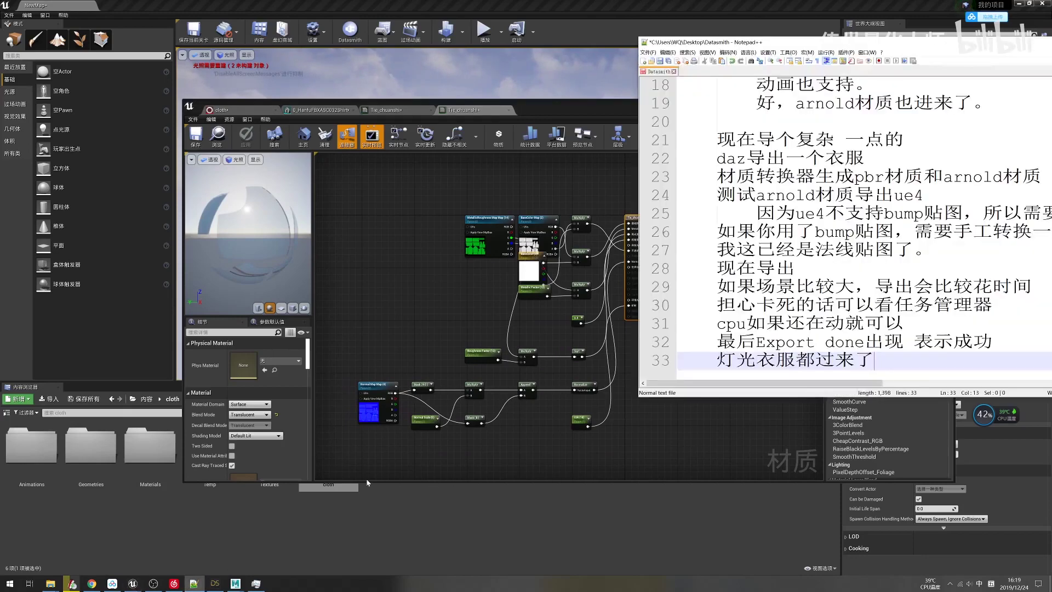
key(Return)
text(好，)
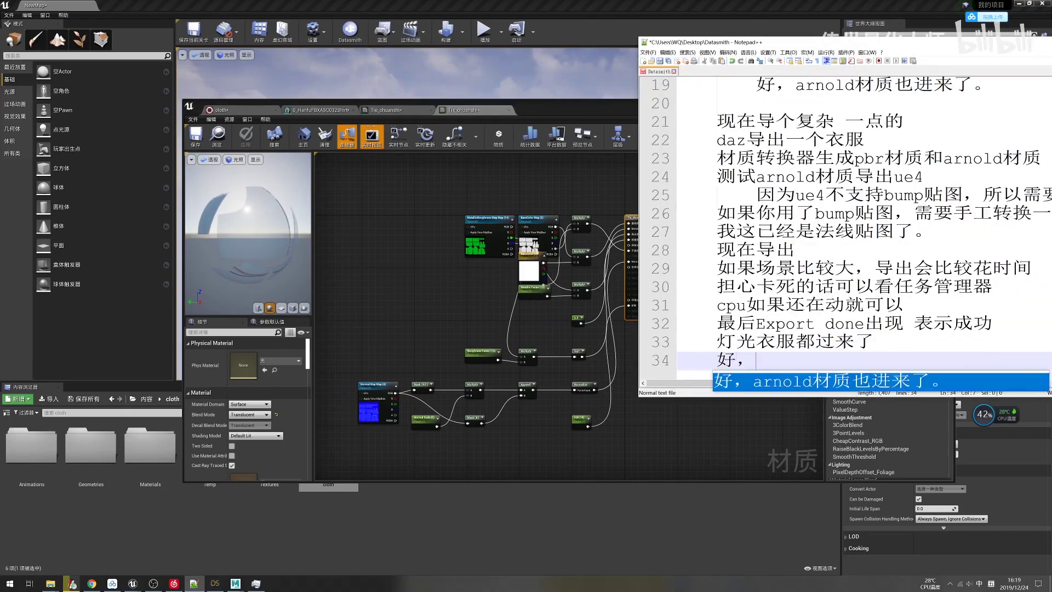
text(透明)
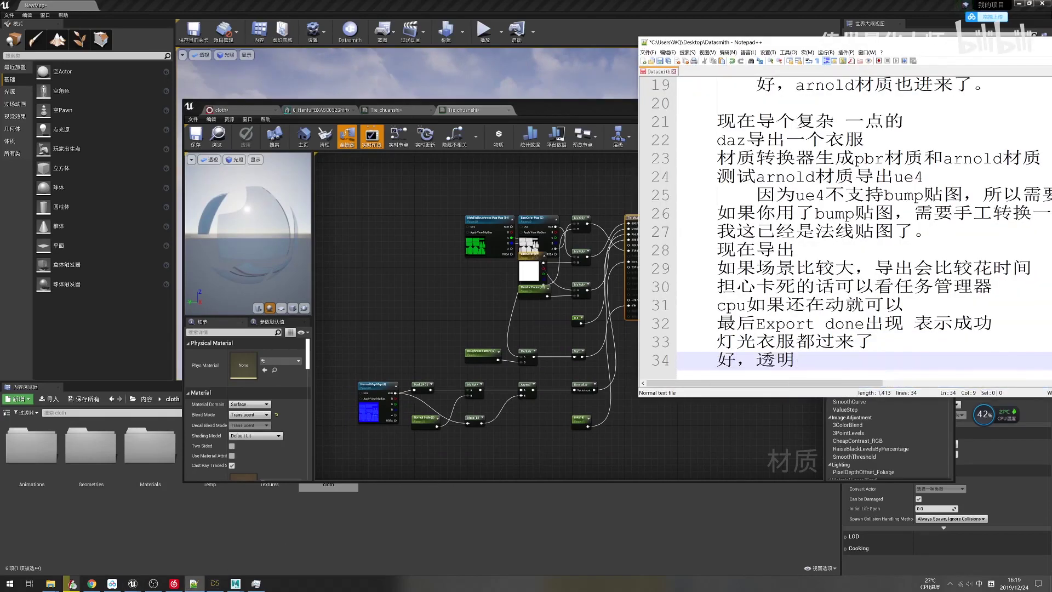
text(uqj效果，)
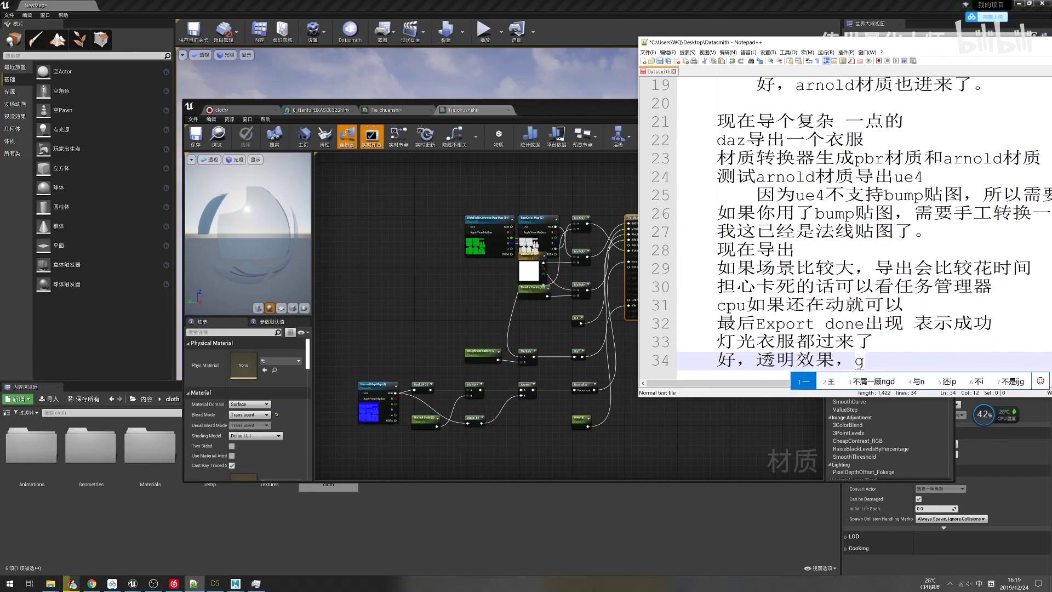
text(还有arnold)
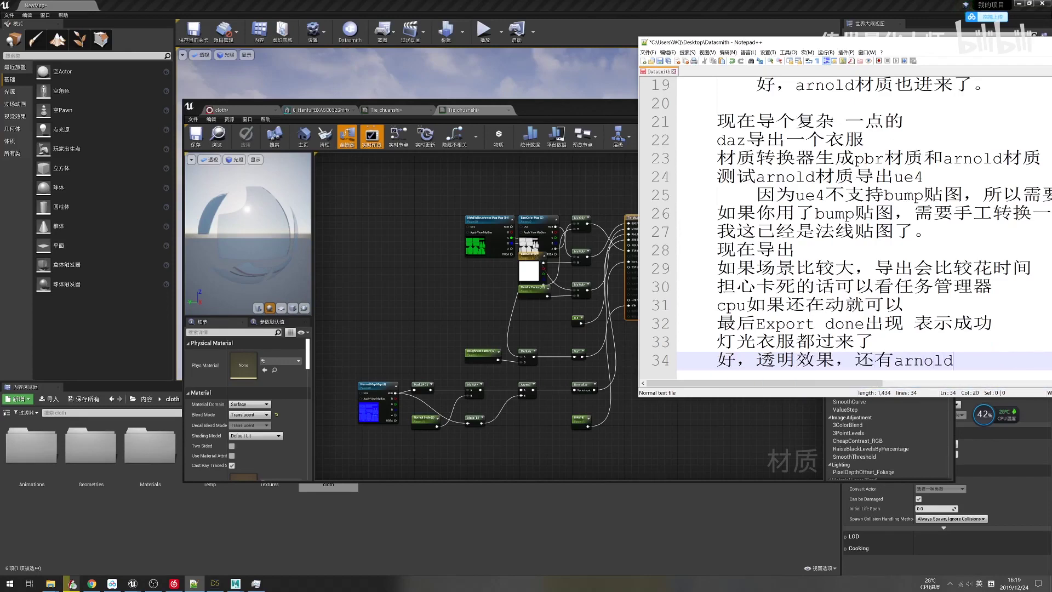
text(材质abs)
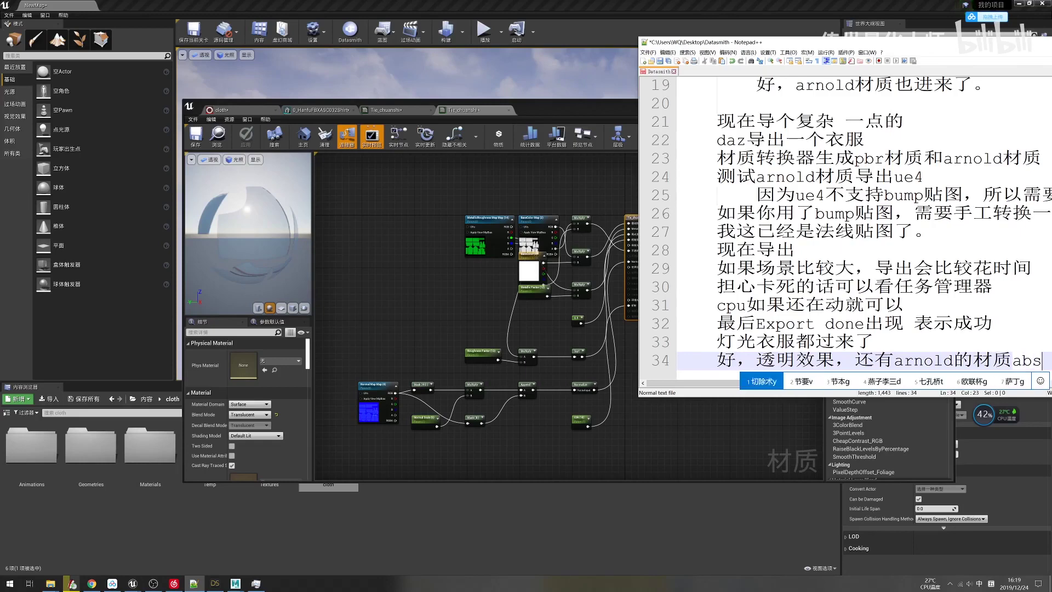
text(b)
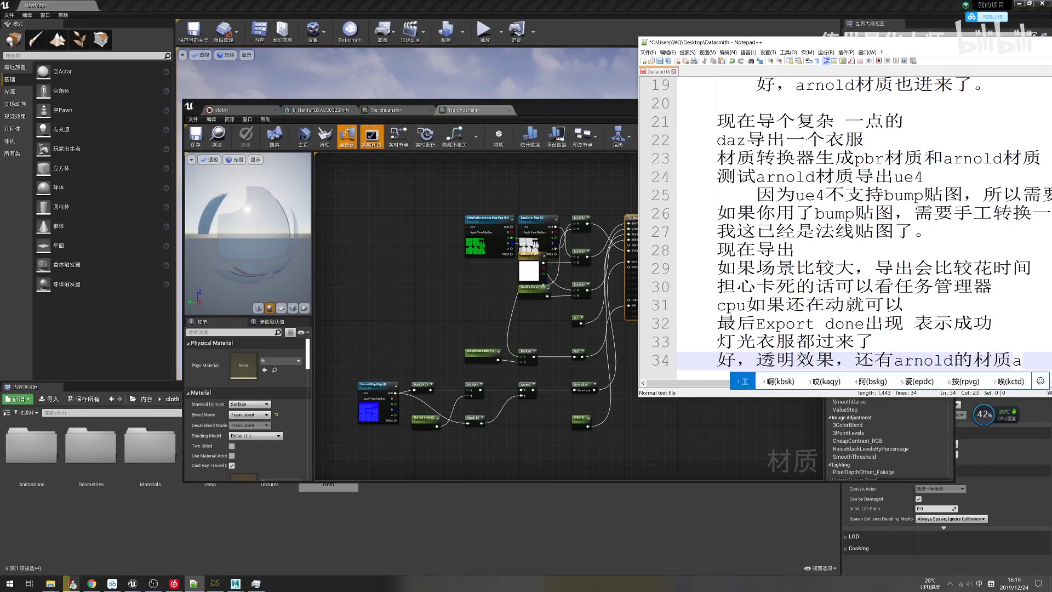
text(节点)
key(Return)
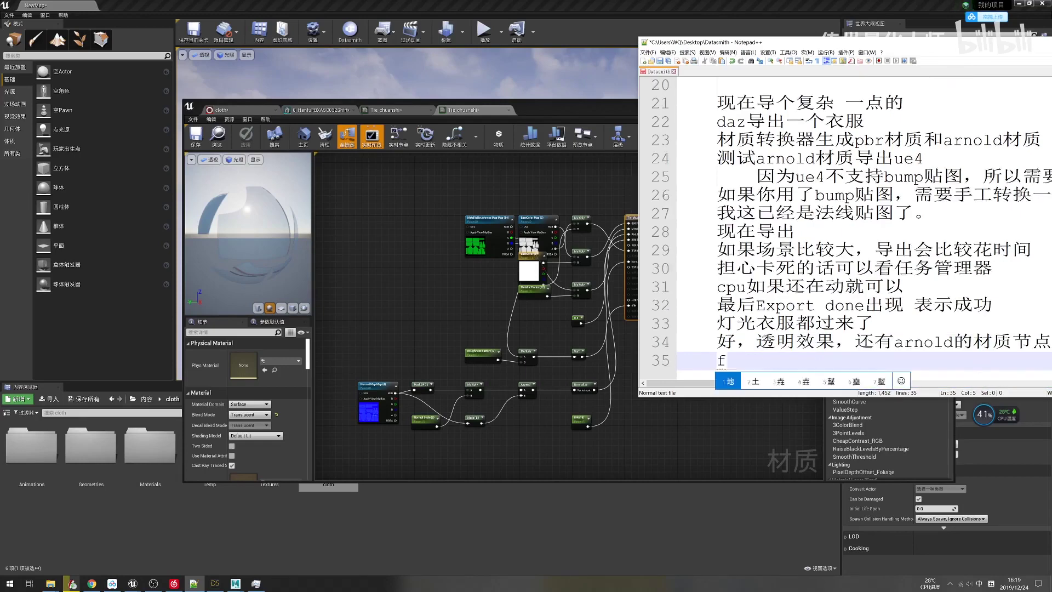
text(都很不q错)
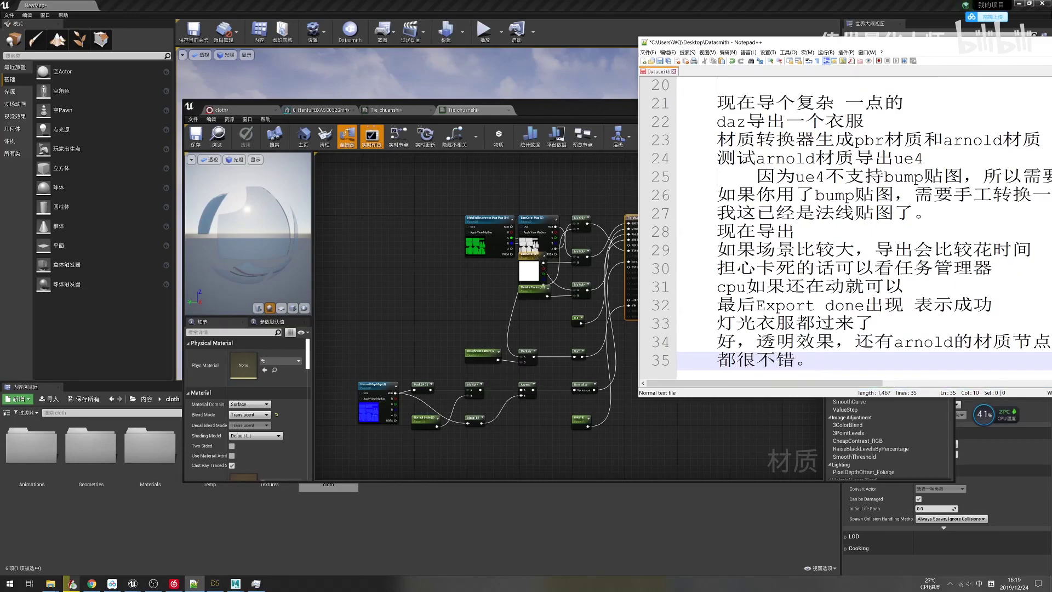
key(Return)
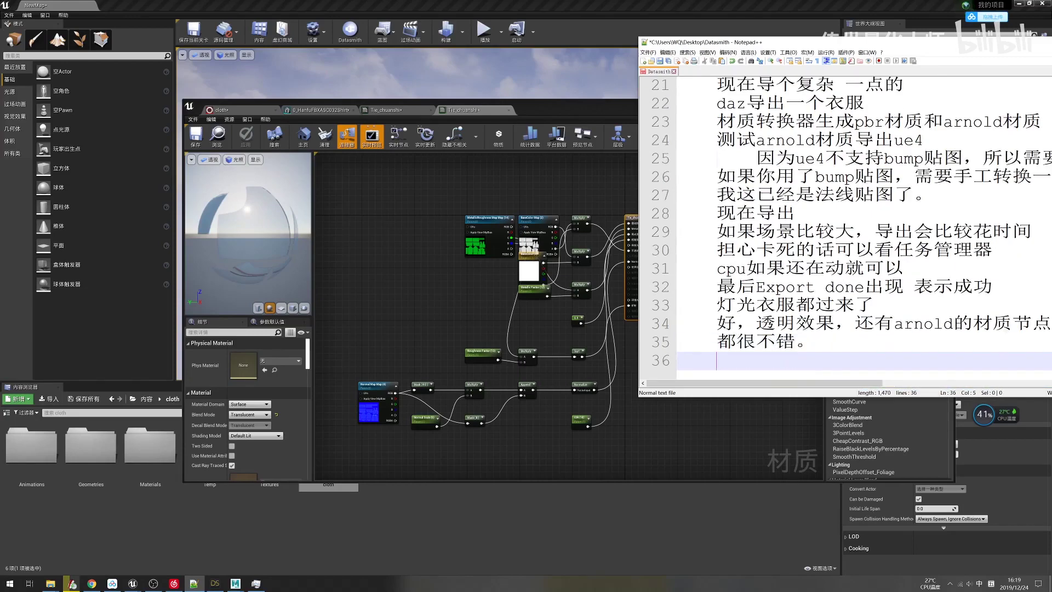
text(tf先p)
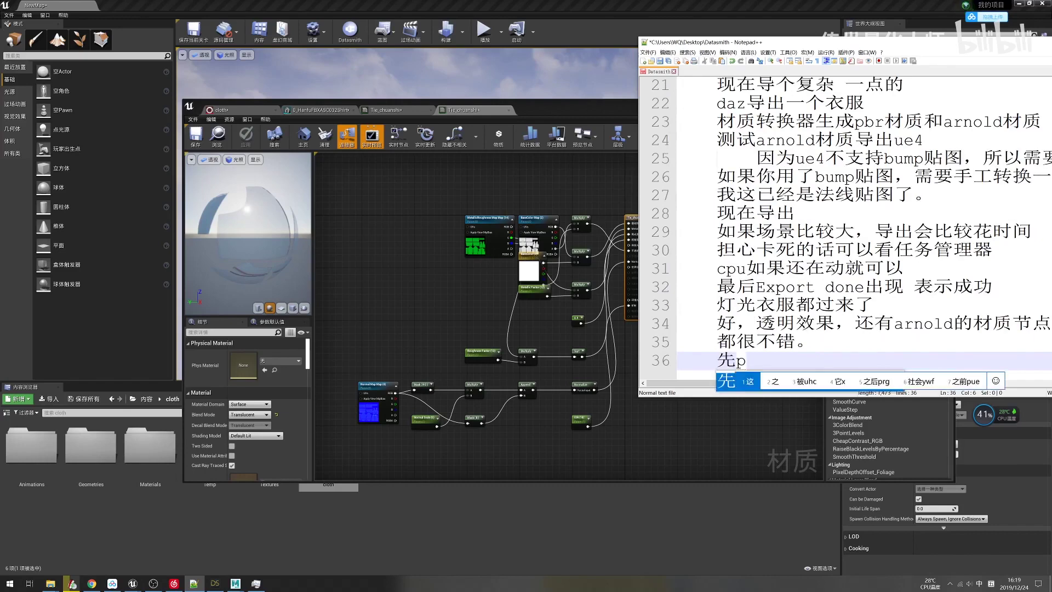
text(这样，vkj)
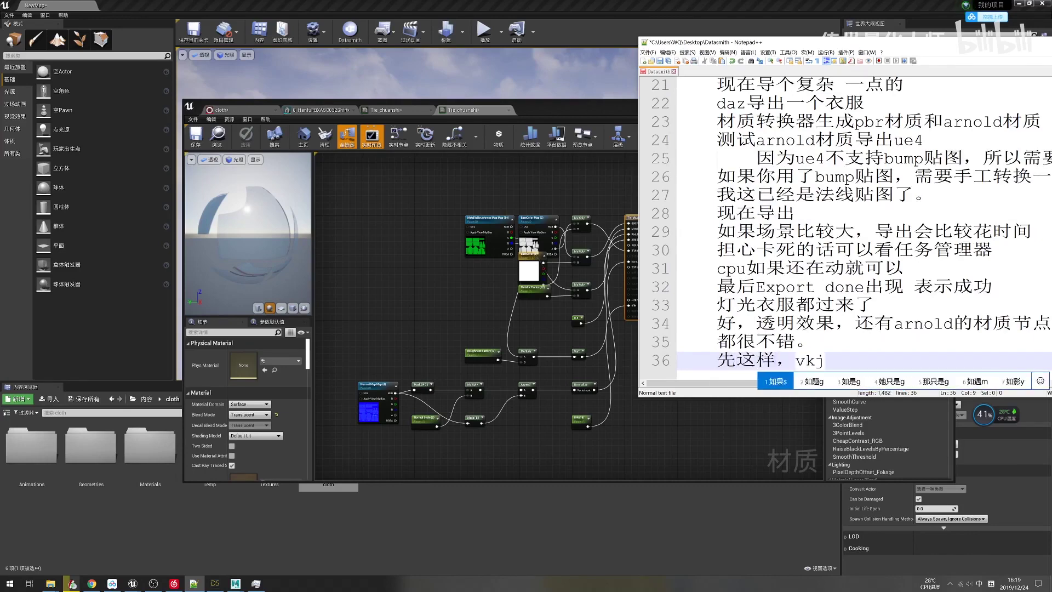
text(如果对你有帮助)
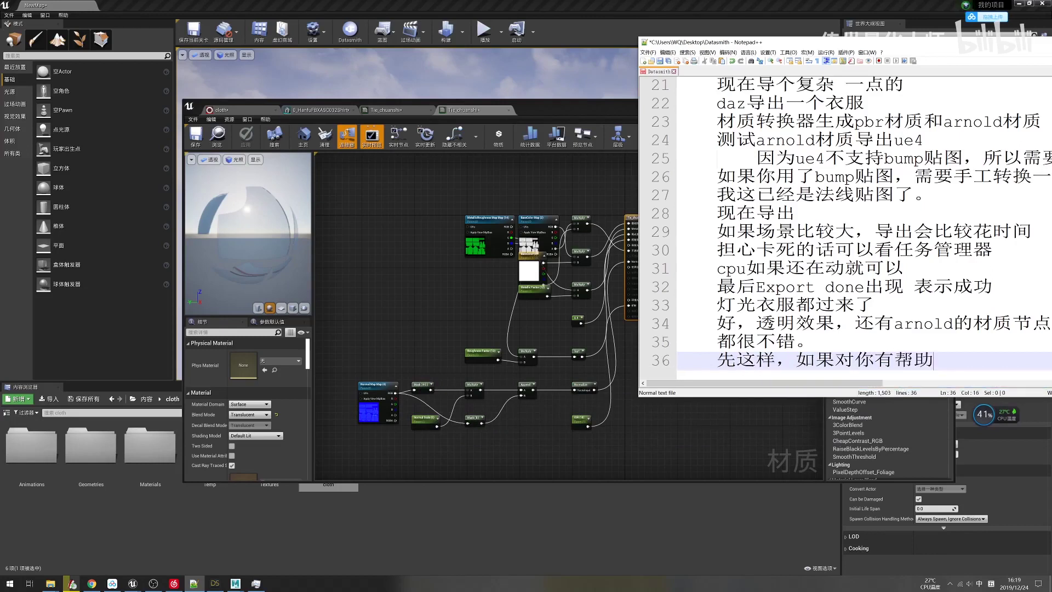
text(，三)
text(连吧)
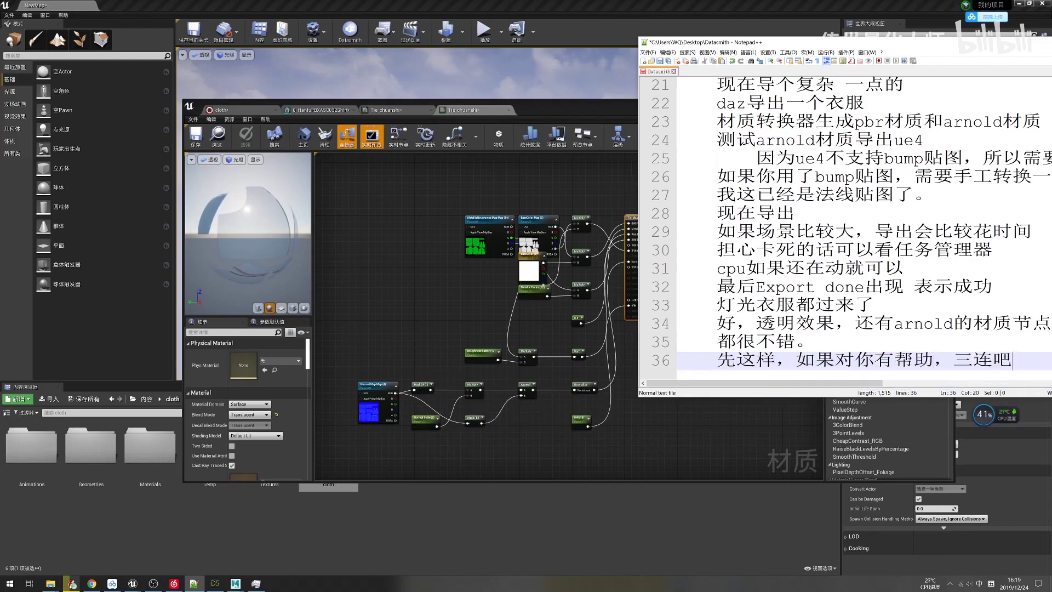